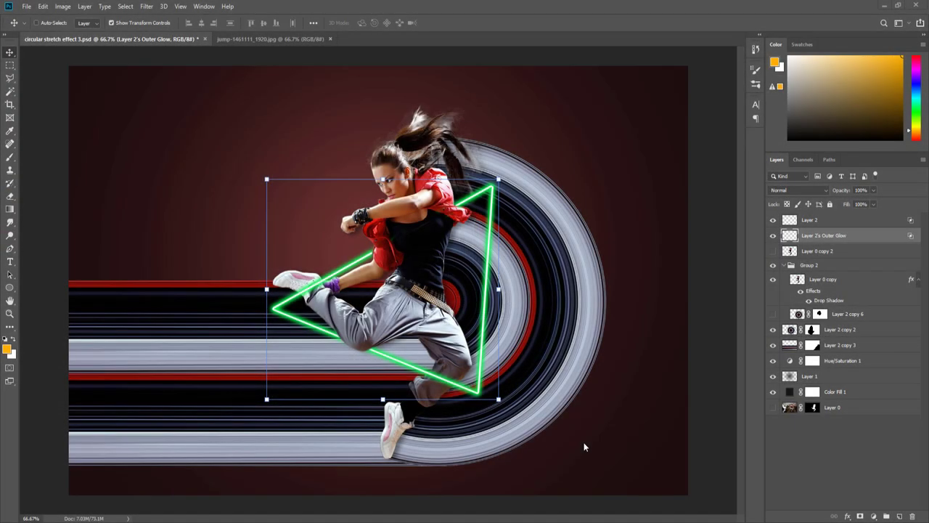
Step: Select Layer 0 in the neon-triangle composite, dismissing its transform box
left_click(839, 411)
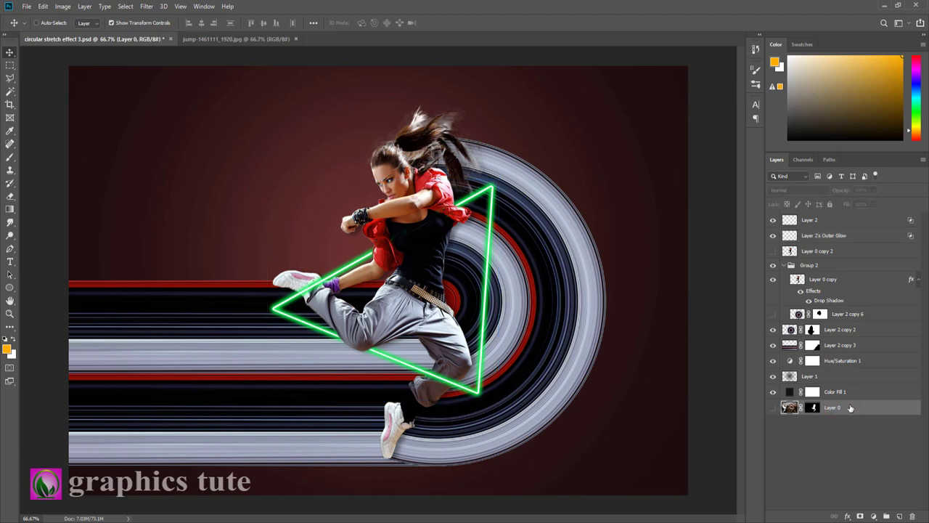
Step: On the jump photo, unlock the background as Layer 0 and zoom into the lower leg and shoe
left_click(259, 40)
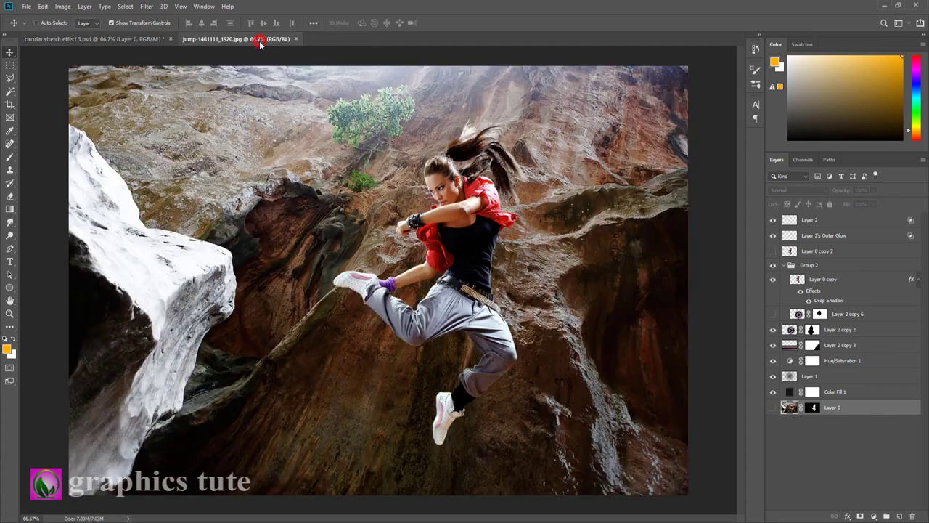
left_click(912, 222)
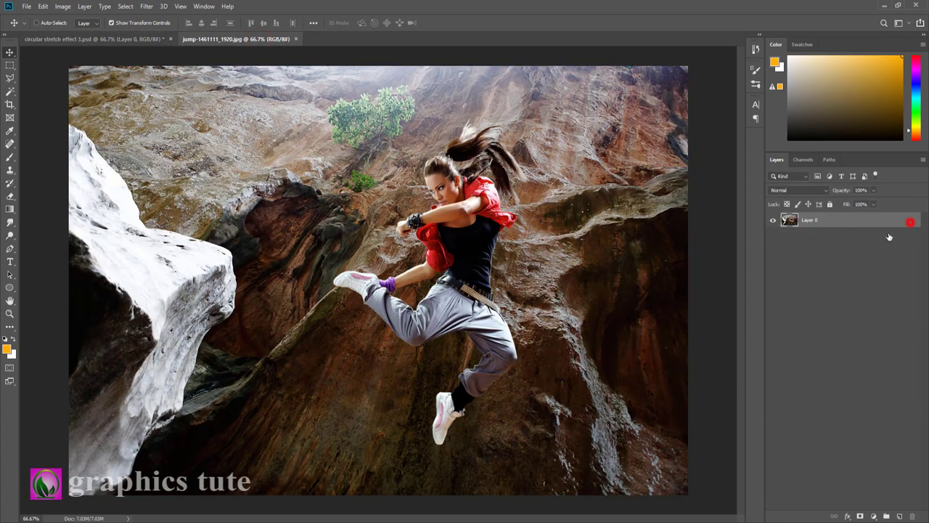
key("z")
left_click(405, 316)
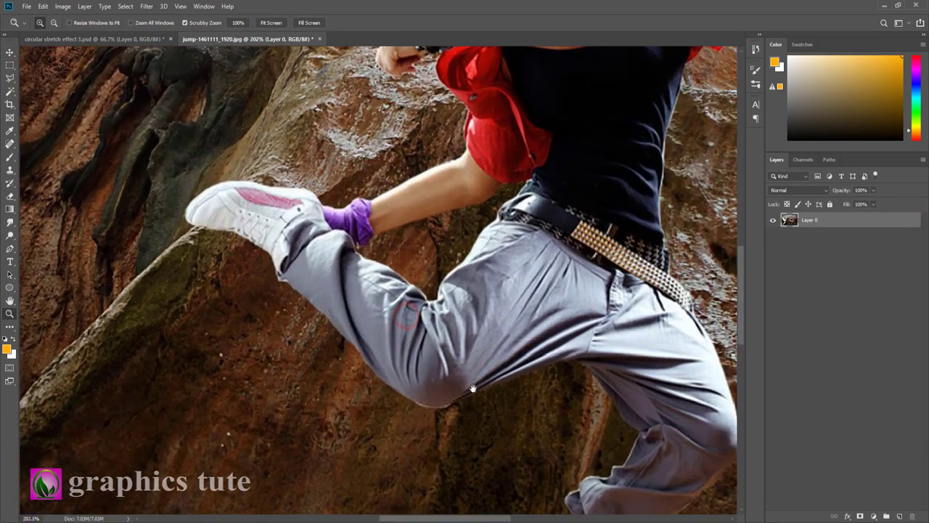
mouse_move(450, 375)
left_mouse_down()
mouse_move(373, 344)
mouse_move(373, 332)
mouse_move(378, 374)
mouse_move(389, 371)
left_mouse_up()
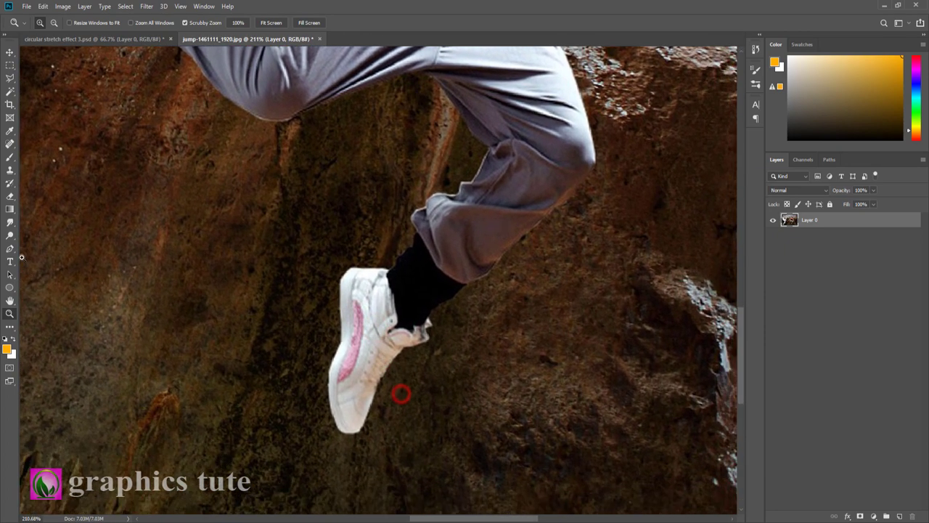
Step: Begin a pen path down the shoe's left edge and along its sole
left_click(11, 251)
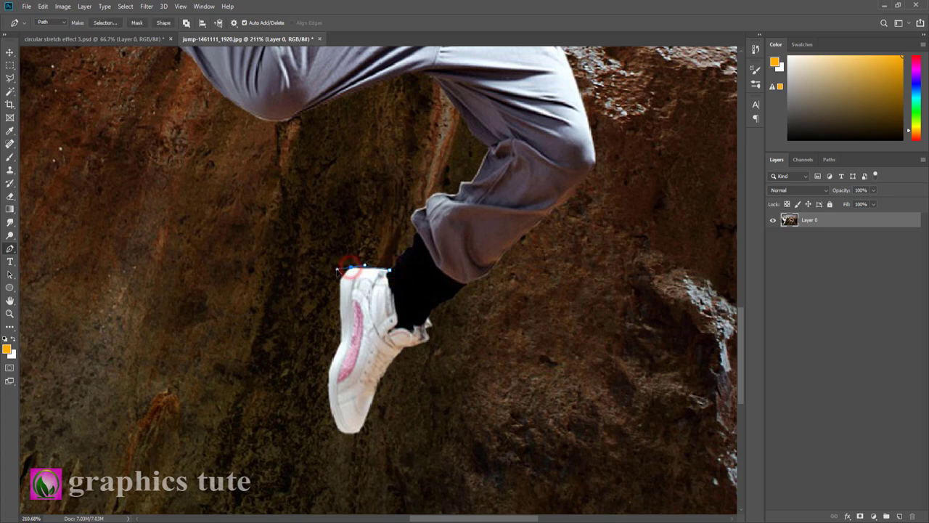
left_click(342, 279)
left_click(342, 340)
left_click(328, 385)
left_click(339, 430)
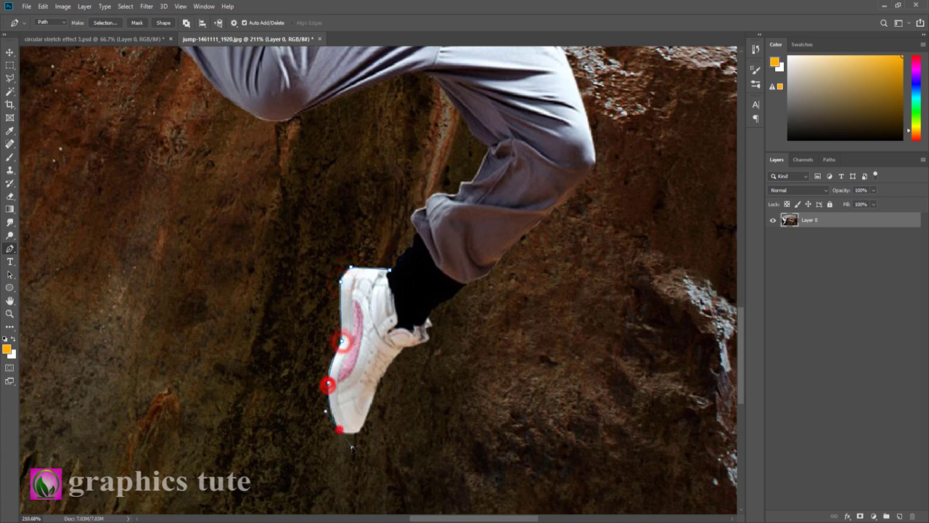
key("ctrl+z")
left_click(360, 431)
left_click(382, 376)
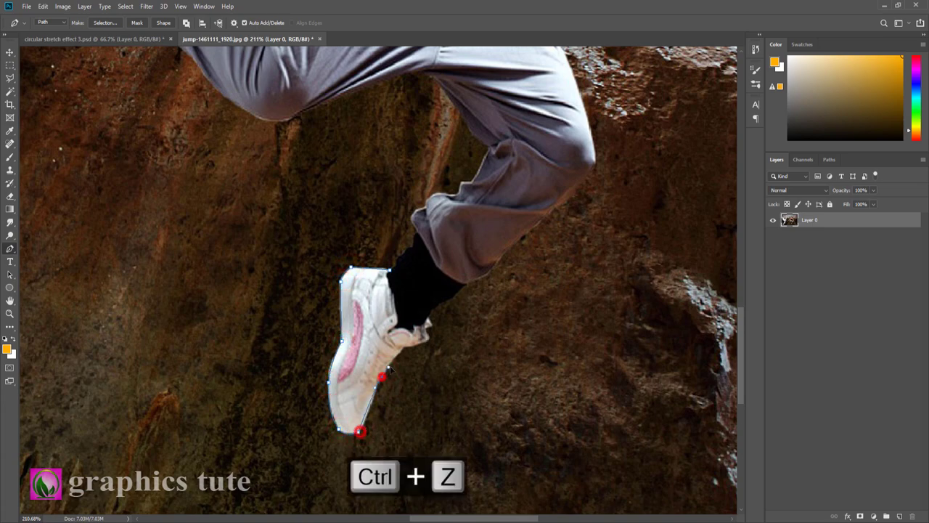
Step: Continue the path around the heel, sock and trouser cuff
left_click(366, 415)
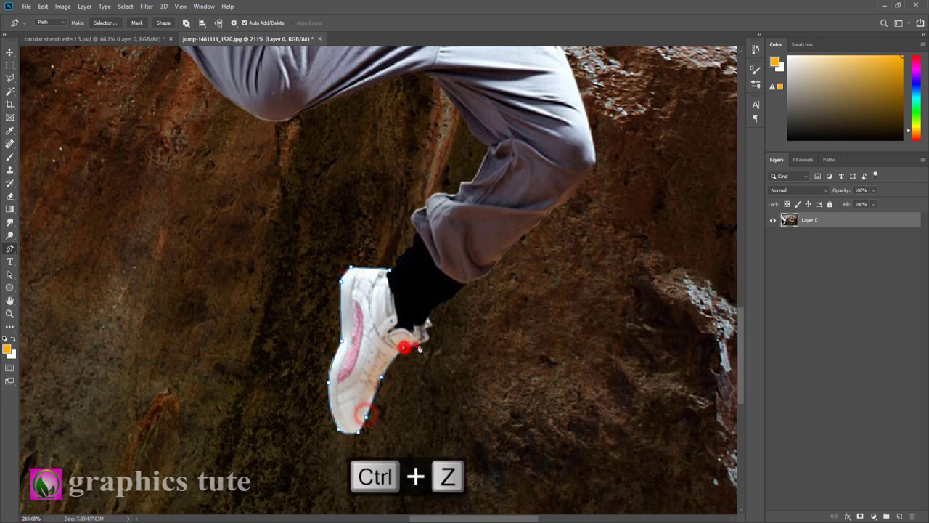
left_click(428, 327)
left_click_drag(502, 307, 368, 399)
left_click(333, 379)
left_click(369, 352)
left_click(408, 309)
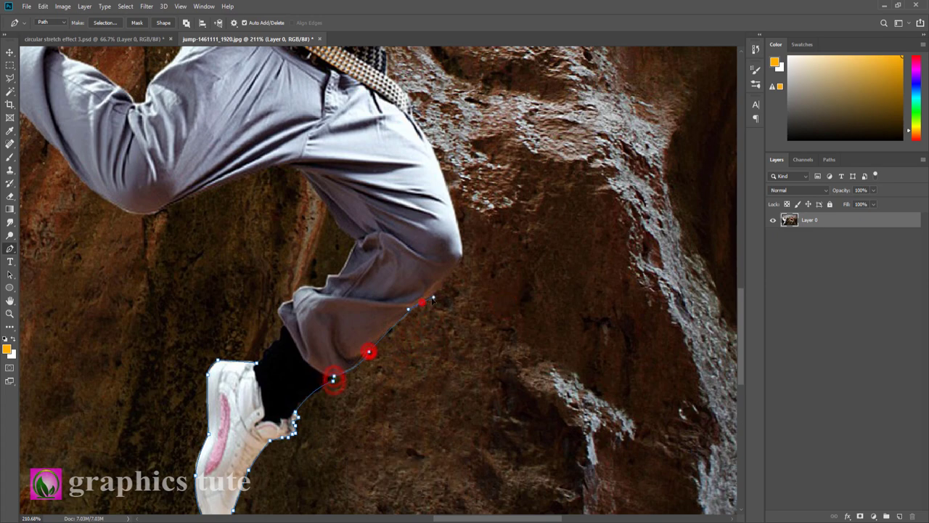
Step: Trace the path along the red jacket's edge and up the shoulder
left_click_drag(461, 313, 387, 428)
left_click_drag(324, 233, 442, 402)
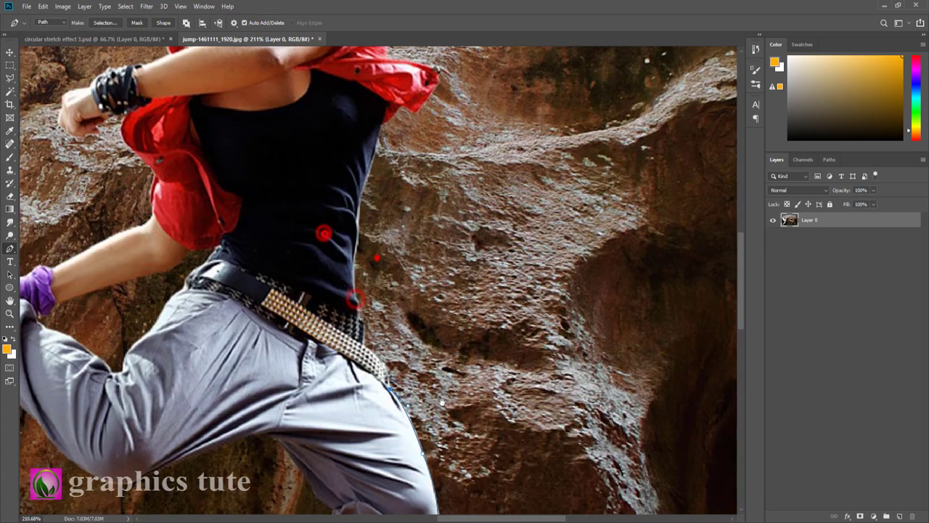
left_click_drag(359, 241, 331, 339)
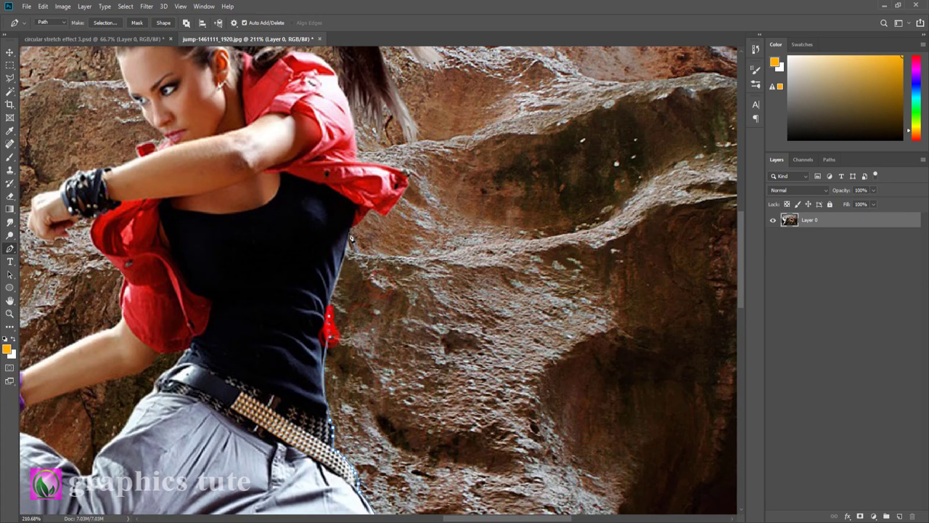
left_click_drag(351, 238, 309, 347)
left_click(317, 349)
left_click(345, 318)
left_click(300, 296)
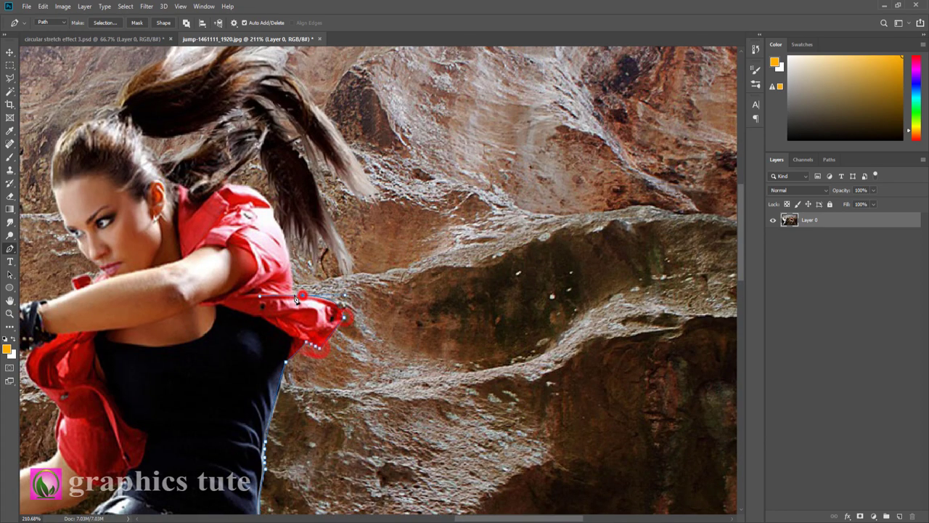
left_click(289, 241)
left_click(320, 254)
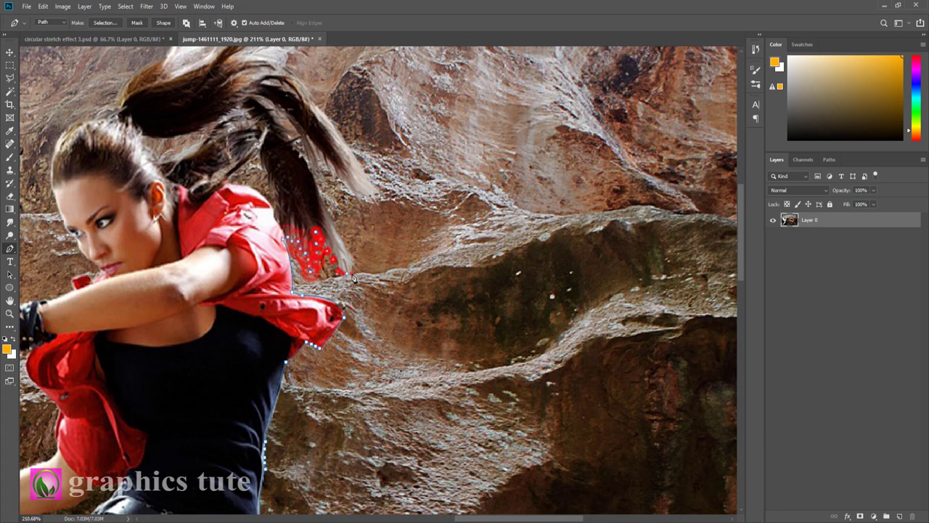
left_click(349, 270)
Step: Trace the path along the hair and down the edge of the face
left_click_drag(347, 309, 340, 443)
left_click(322, 311)
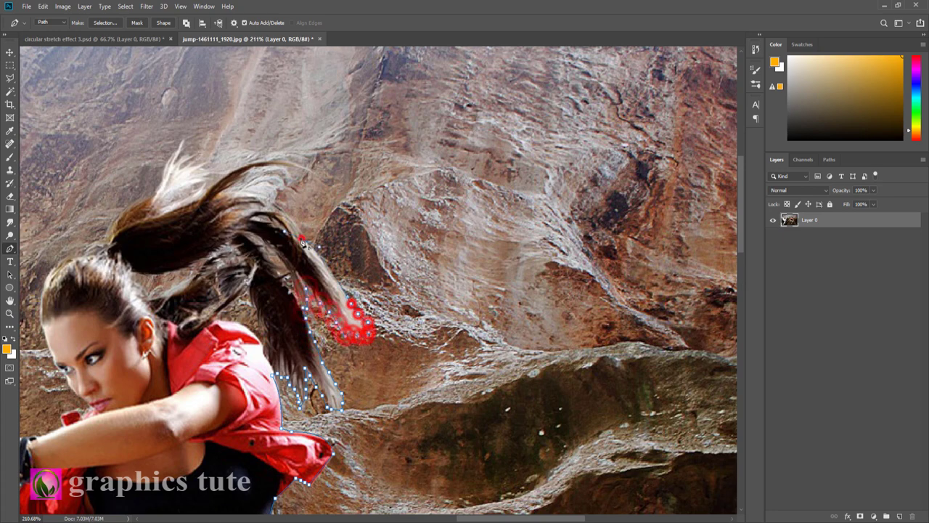
left_click_drag(302, 239, 273, 176)
left_click_drag(218, 182, 352, 309)
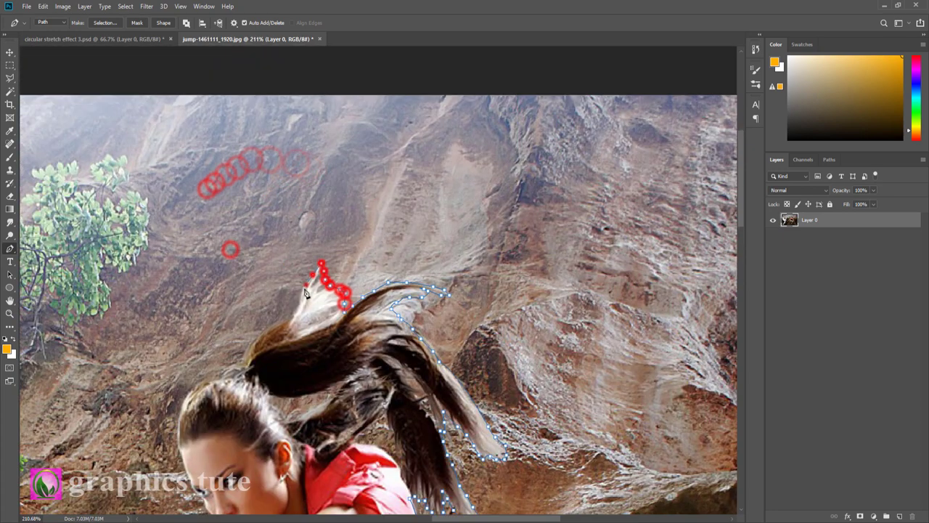
mouse_move(322, 267)
left_mouse_down()
mouse_move(246, 356)
mouse_move(290, 218)
left_mouse_up()
left_click(225, 305)
left_click(234, 334)
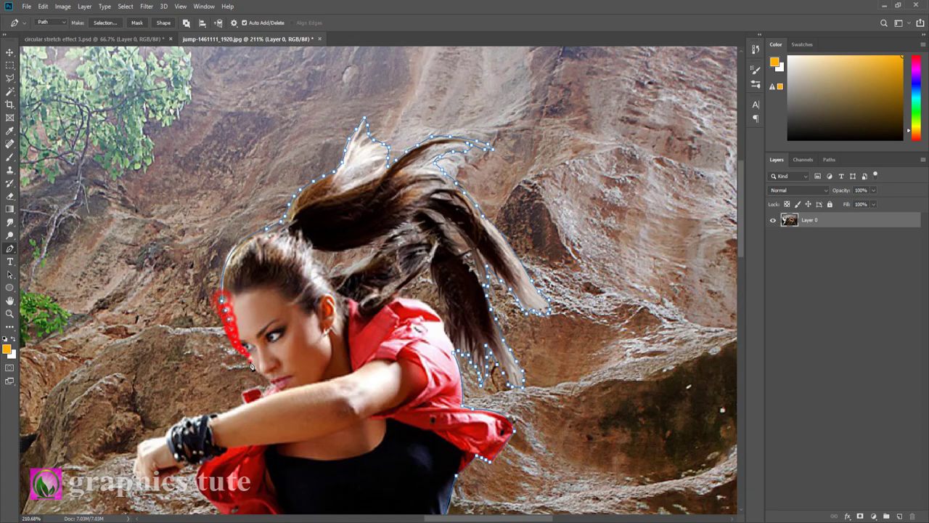
left_click(251, 363)
left_click(269, 387)
Step: Trace the path along the arm, around the fist and back along the sleeve
left_click_drag(269, 387, 323, 295)
left_click(291, 319)
left_click(254, 328)
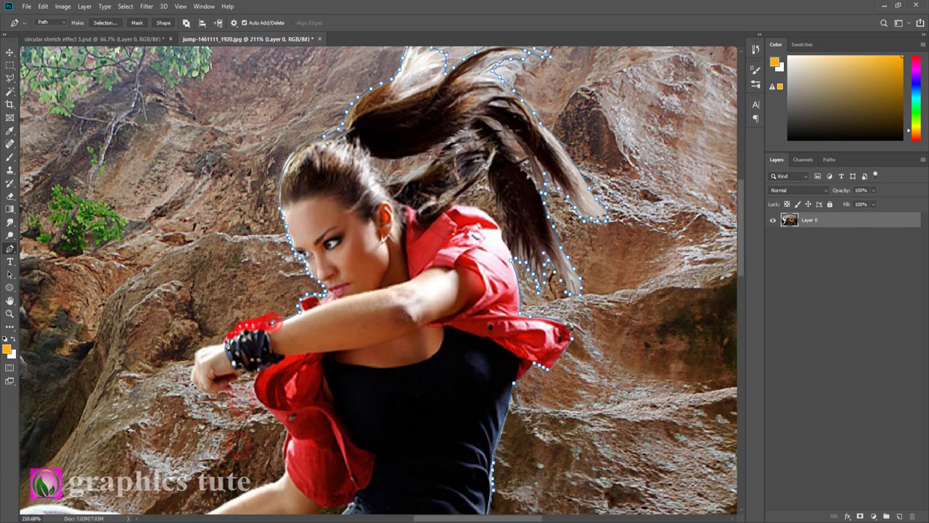
left_click(222, 340)
left_click(196, 356)
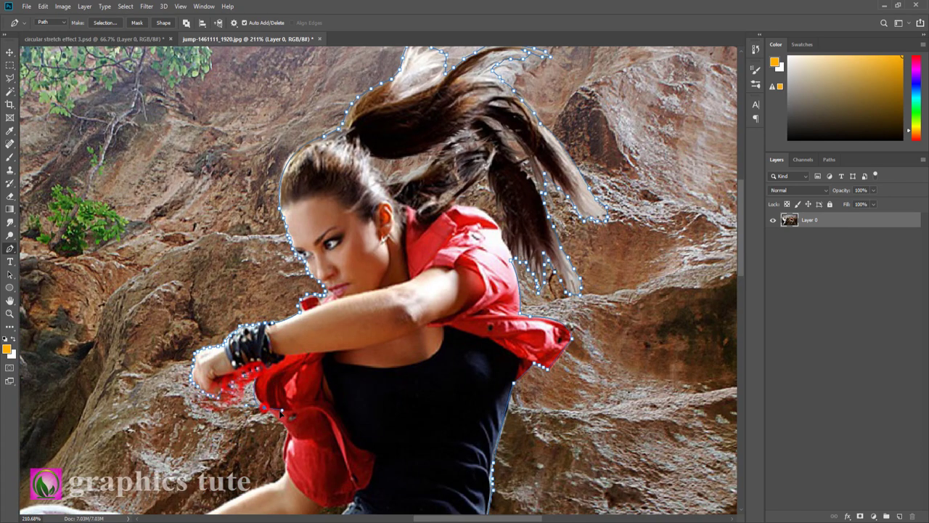
mouse_move(194, 371)
left_mouse_down()
mouse_move(275, 420)
mouse_move(275, 242)
left_mouse_up()
left_click(281, 305)
left_click(201, 352)
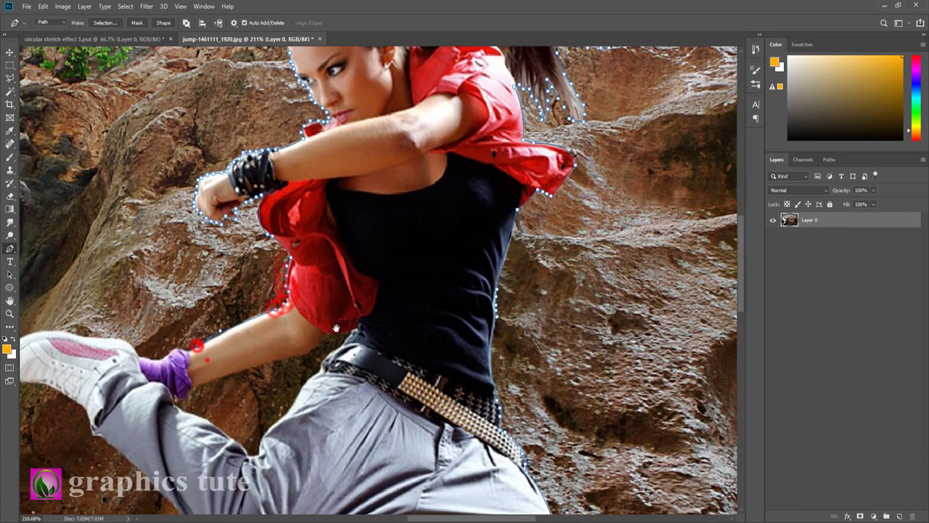
left_click_drag(201, 352, 415, 278)
Step: Extend the path around the extended leg's shoe toe and along the thigh's lower edge
left_click(234, 263)
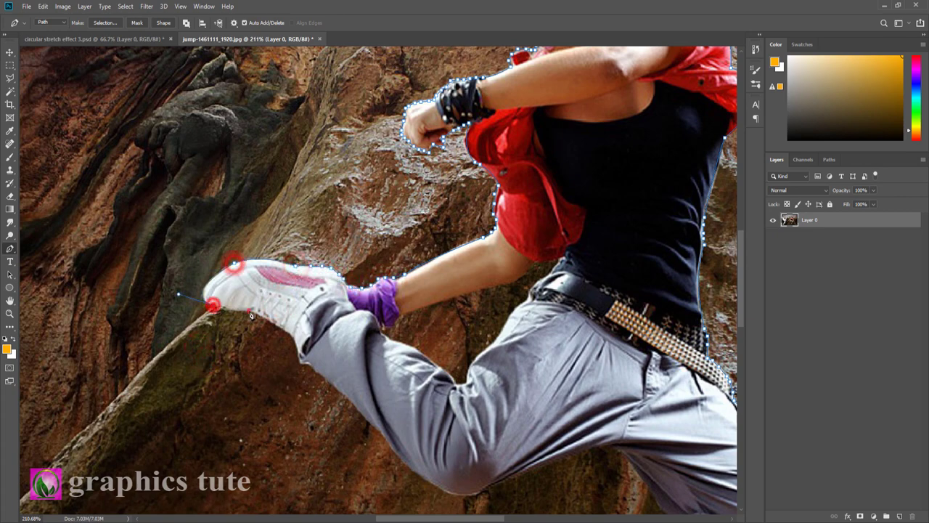
left_click_drag(214, 305, 249, 311)
left_click_drag(297, 348, 247, 109)
left_click_drag(321, 191, 338, 210)
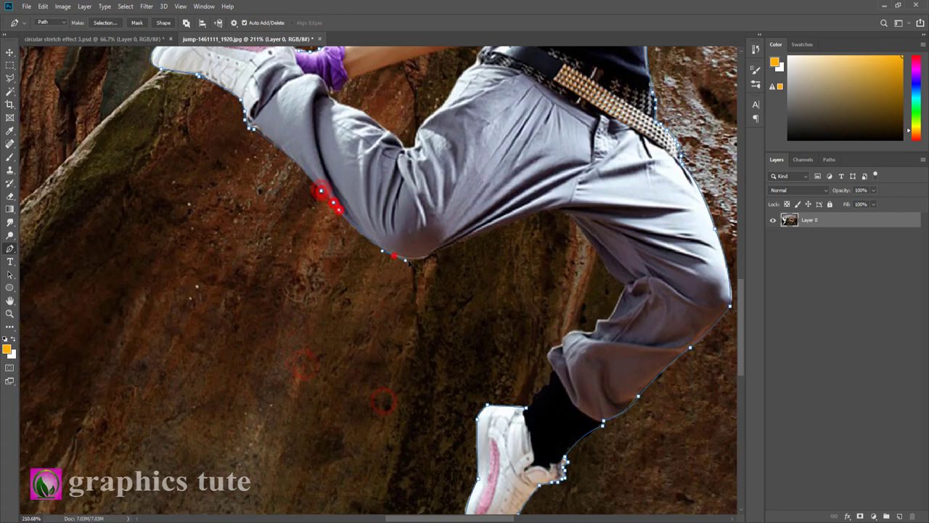
left_click(472, 231)
left_click(510, 218)
left_click(556, 207)
left_click(602, 263)
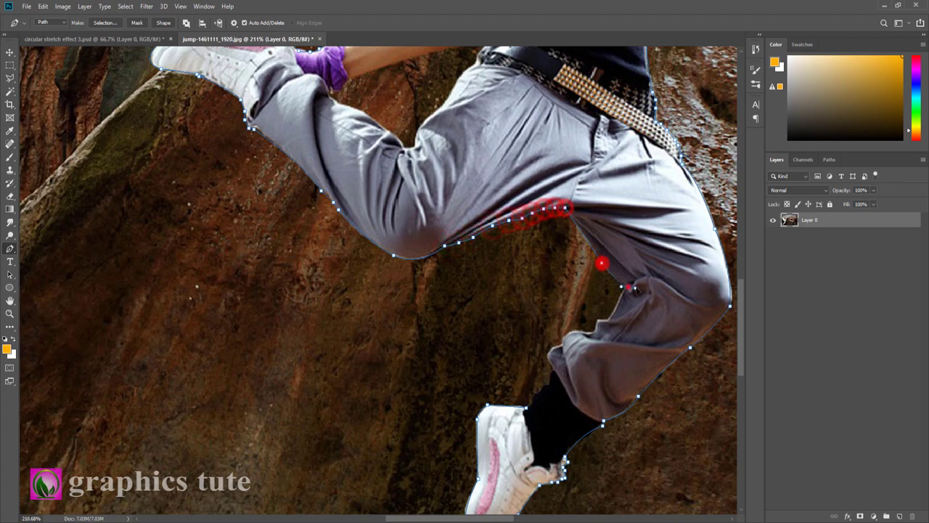
left_click(618, 282)
Step: Close the outline along the back of the knee and zoom out to the whole photo
left_click_drag(621, 300, 601, 229)
left_click(578, 251)
left_click(546, 262)
left_click(529, 275)
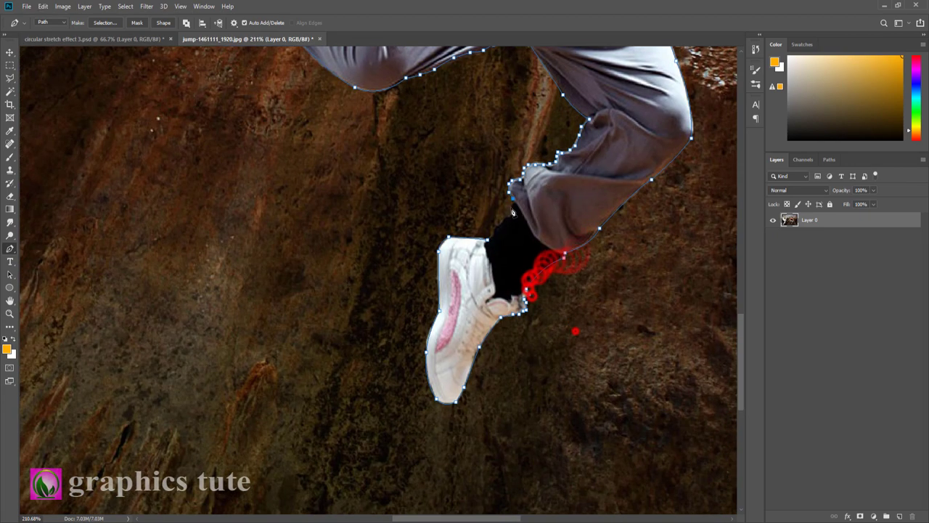
mouse_move(561, 363)
left_mouse_down()
mouse_move(543, 266)
mouse_move(466, 228)
mouse_move(486, 256)
left_mouse_up()
key("z")
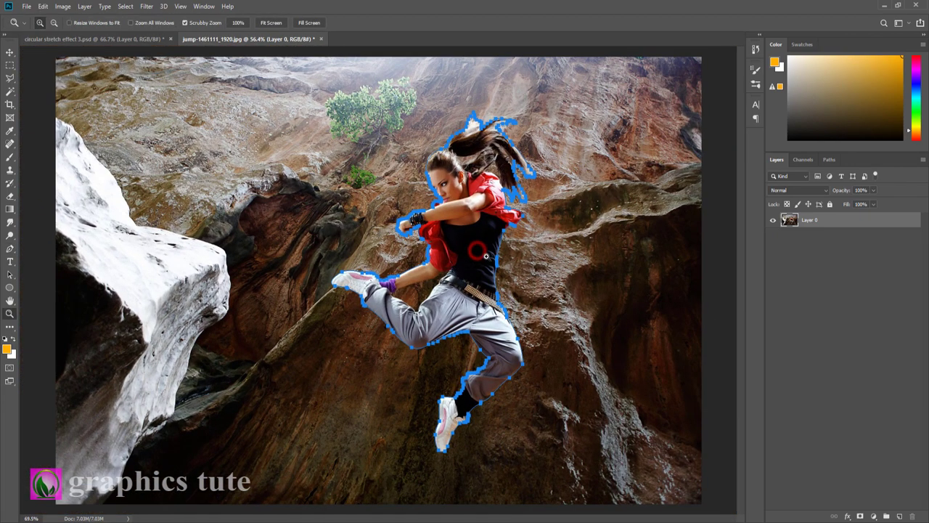
Step: Turn the dancer path into a selection and add a layer mask hiding the background
left_click(11, 250)
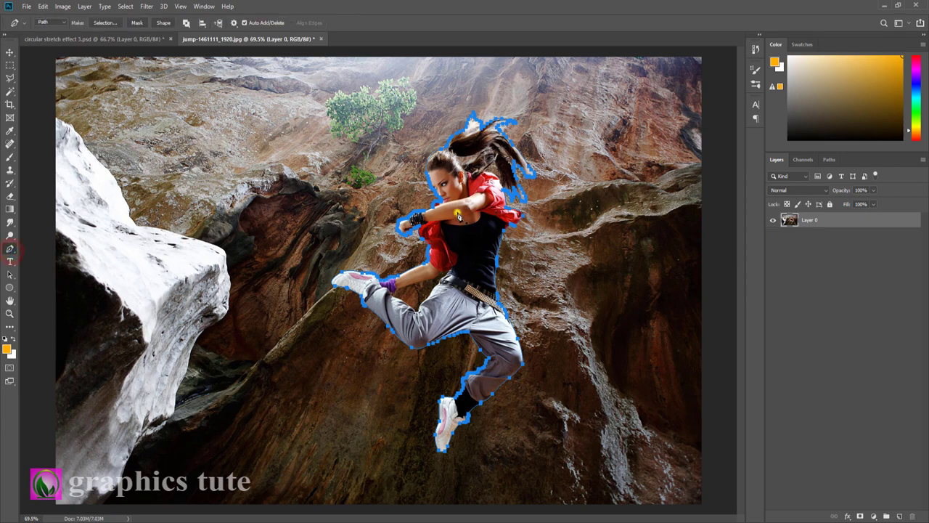
right_click(459, 215)
left_click(489, 255)
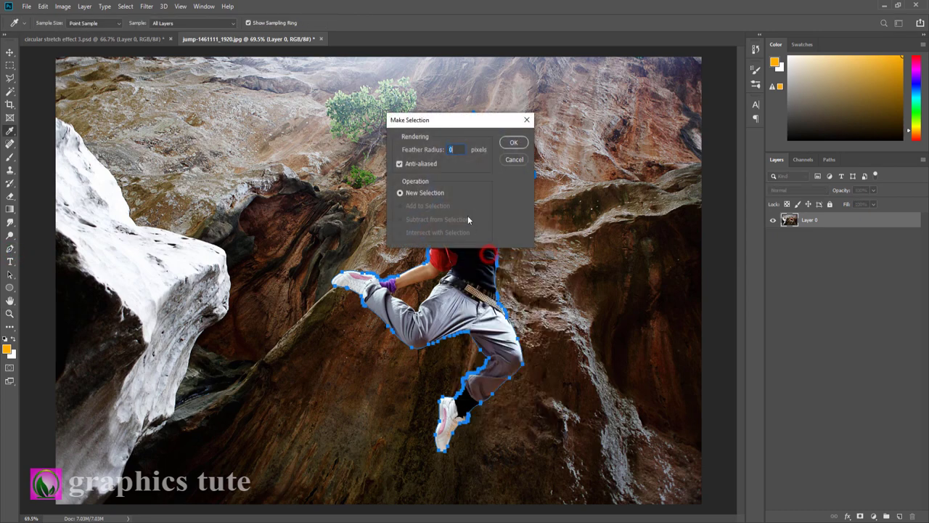
left_click(515, 142)
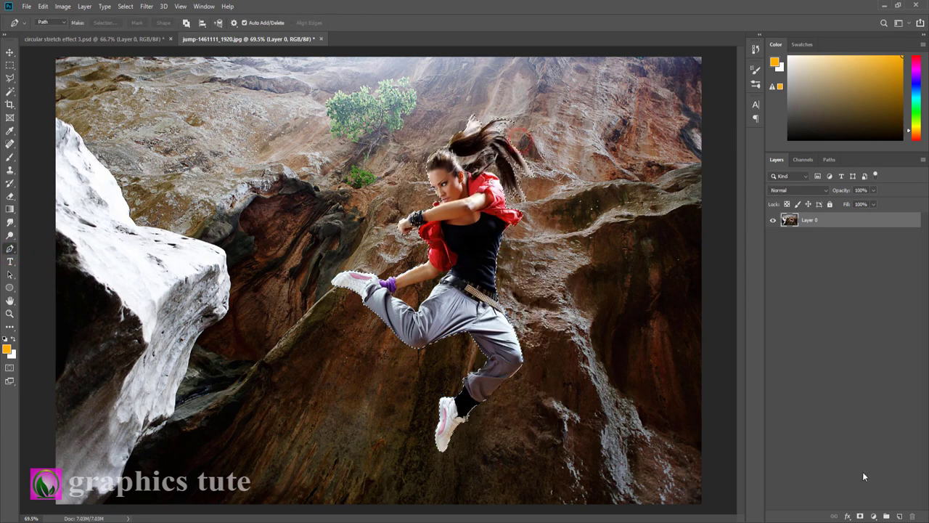
left_click(860, 516)
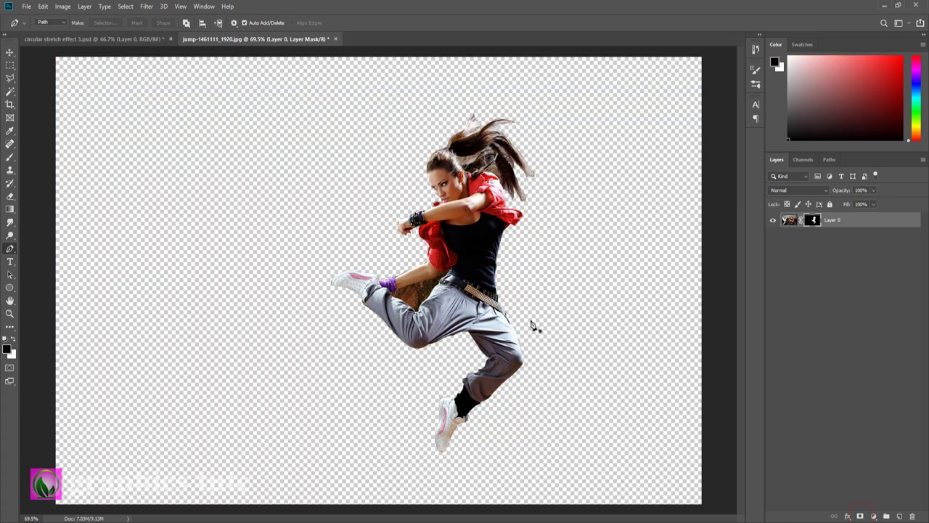
Step: Refine the mask in Select and Mask with Radius 1 px, Smooth 1 and Feather 0.3 px
left_click(10, 313)
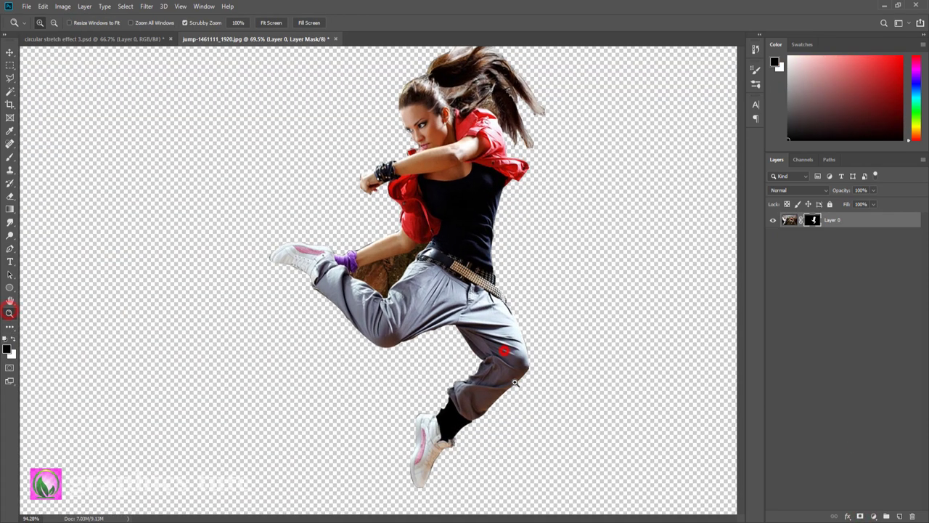
mouse_move(187, 328)
left_mouse_down()
mouse_move(501, 369)
mouse_move(802, 295)
left_mouse_up()
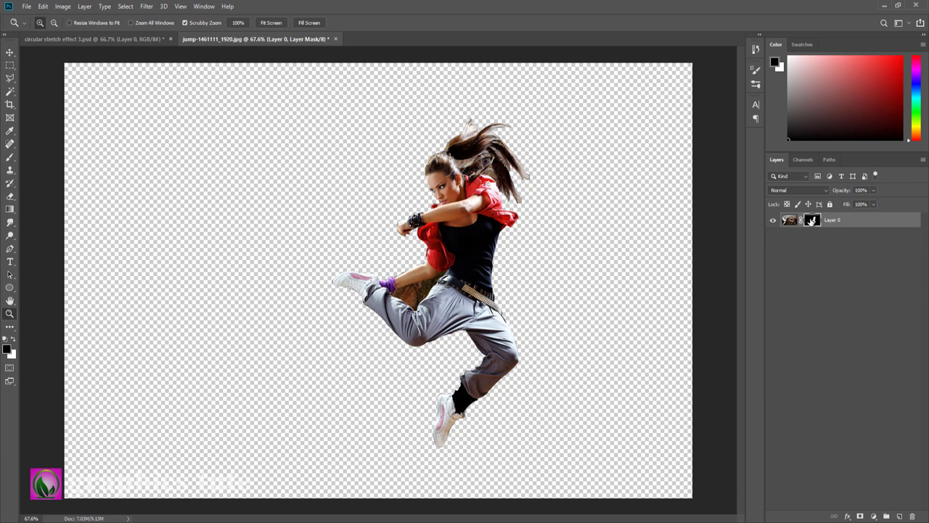
right_click(811, 220)
left_click(845, 297)
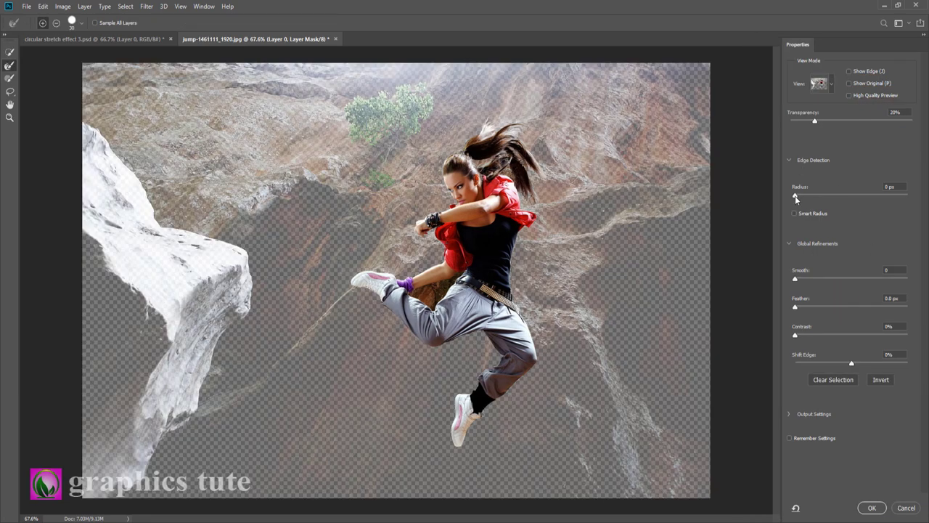
left_click_drag(795, 196, 798, 197)
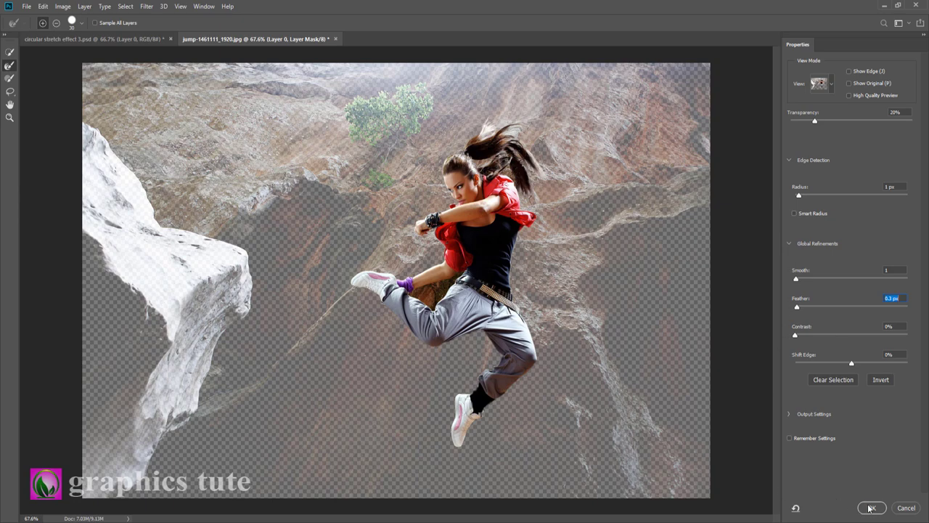
left_click(870, 508)
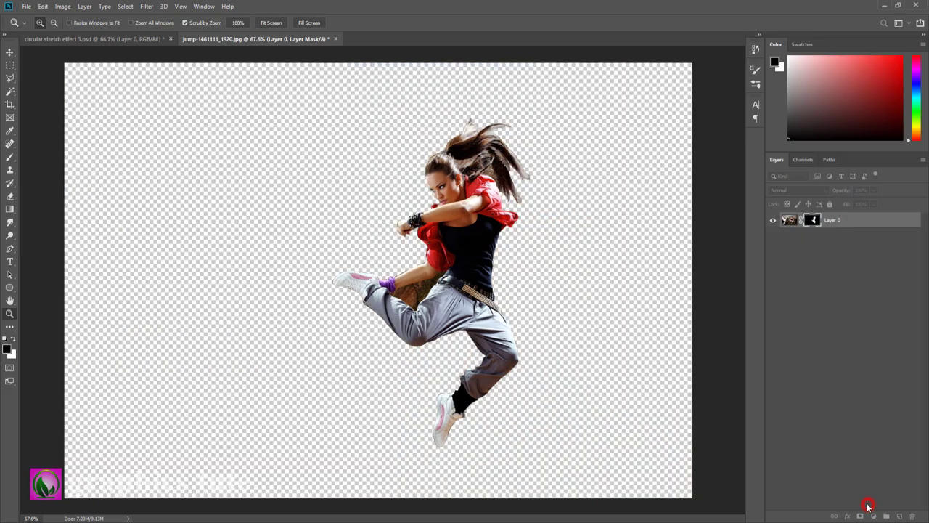
left_click(841, 224)
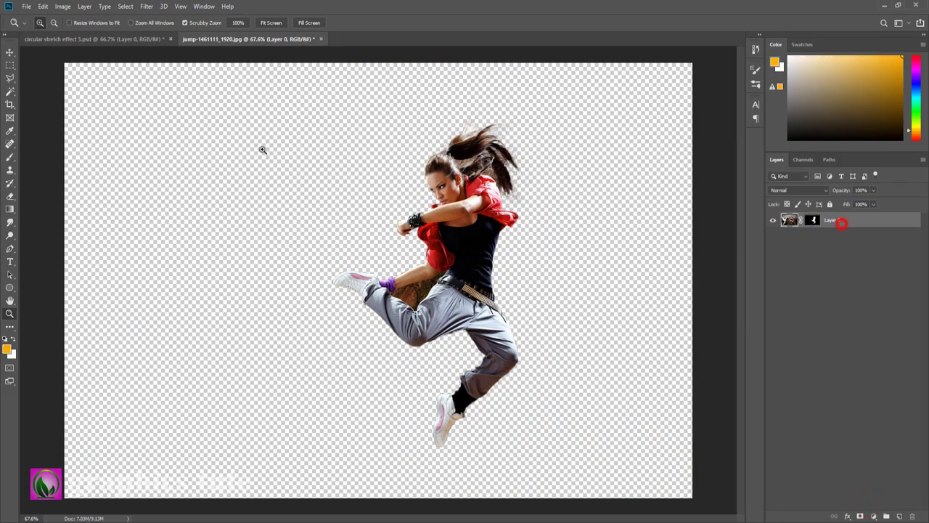
Step: Add a dark grey Solid Color fill layer below the dancer
left_click(872, 516)
left_click(877, 338)
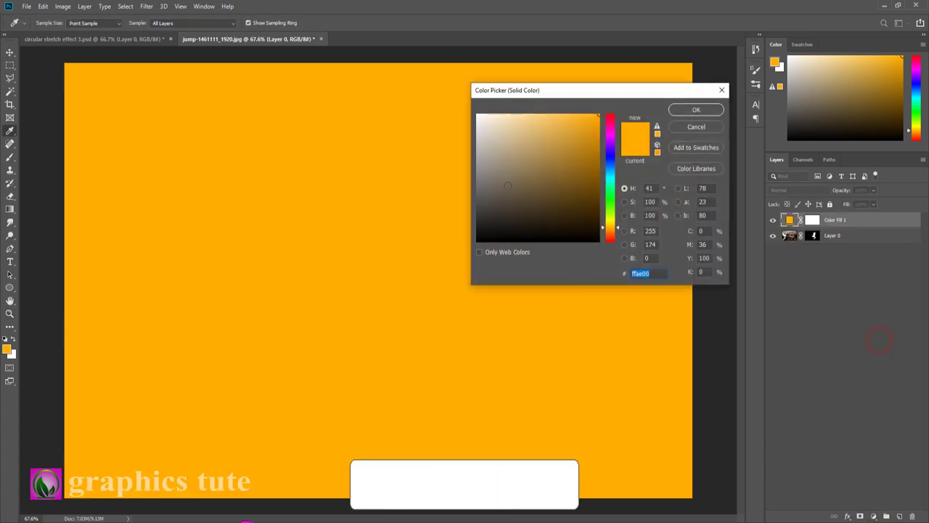
left_click_drag(509, 186, 477, 169)
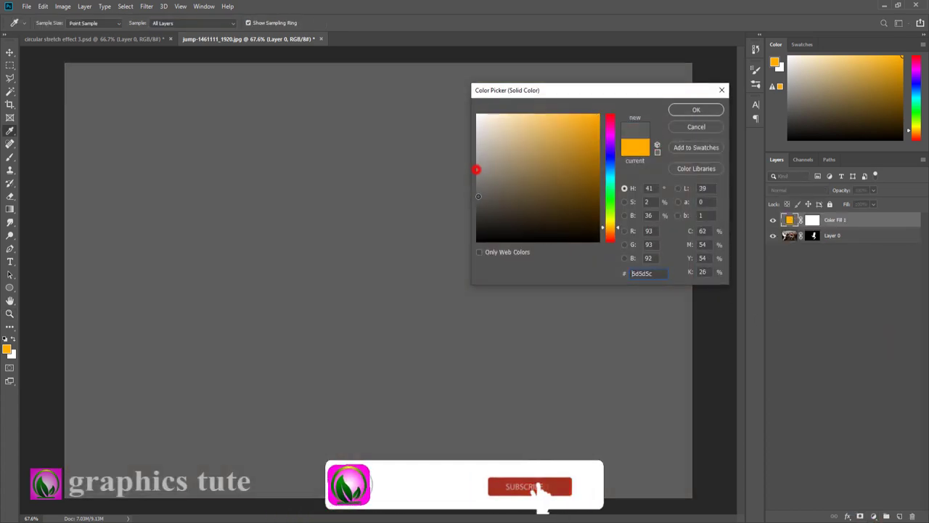
left_click(683, 111)
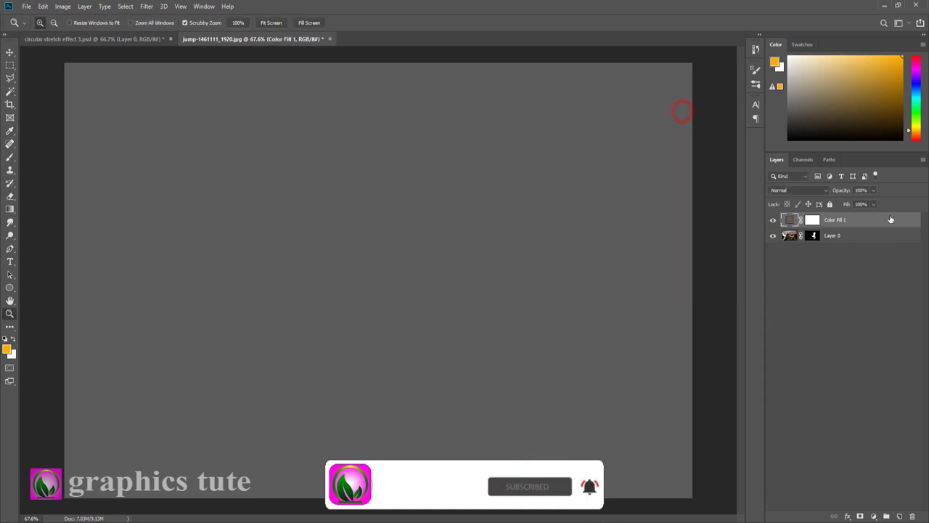
left_click_drag(891, 219, 846, 239)
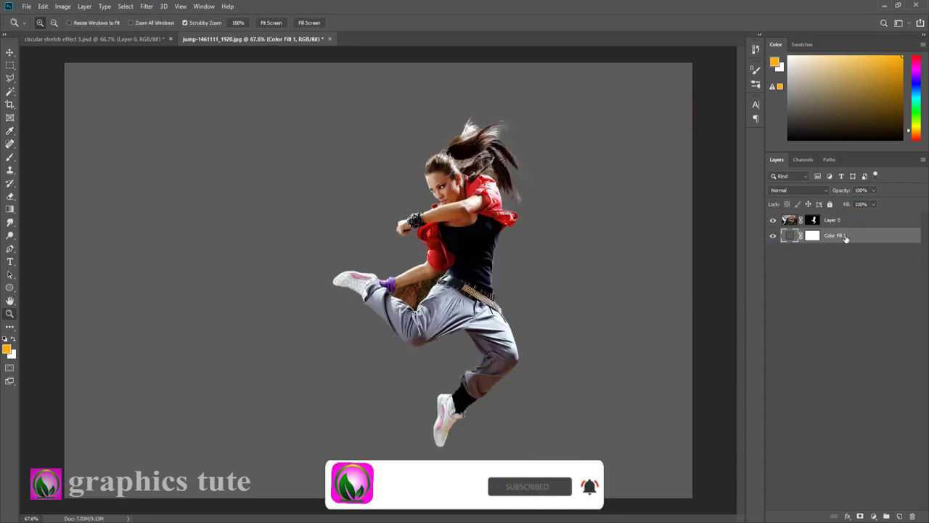
left_click(846, 238)
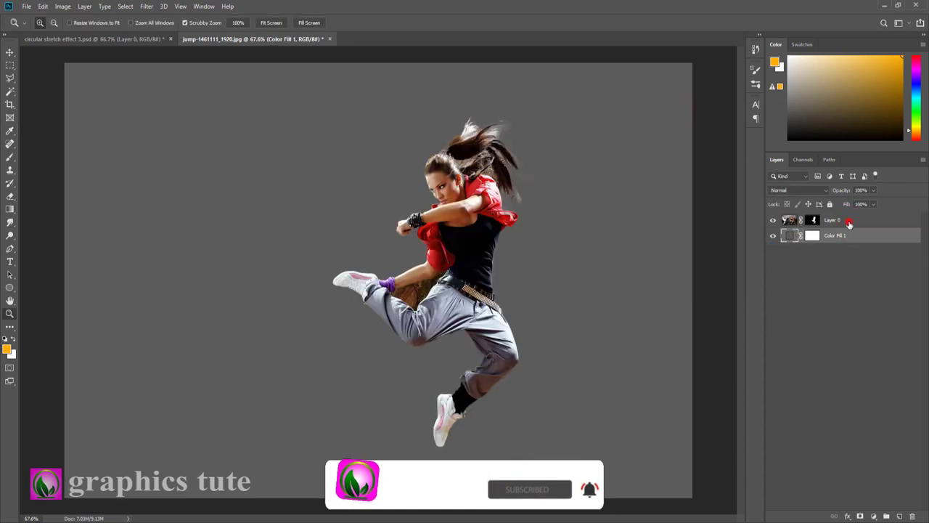
Step: Tint the fill with a clipped Colorize Hue/Saturation: Saturation 70, red hue, lowered lightness
left_click(874, 516)
left_click(881, 418)
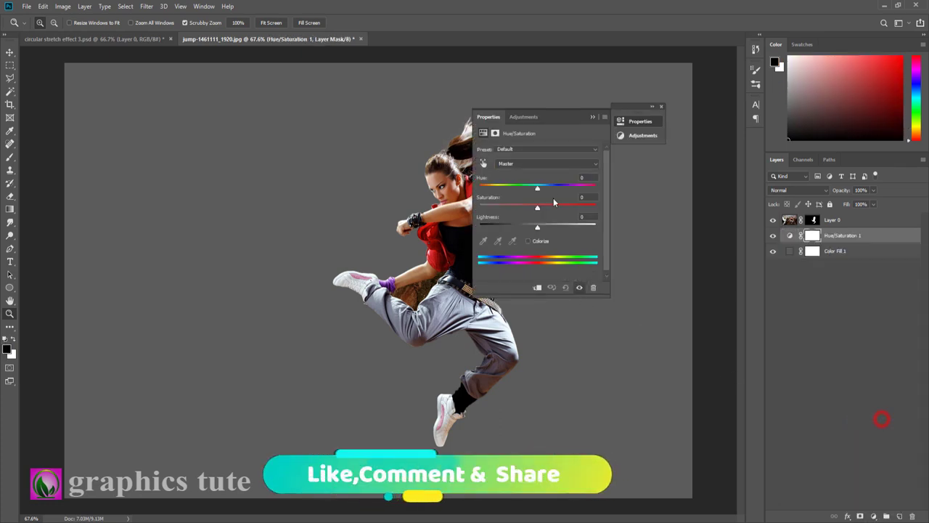
left_click_drag(551, 116, 640, 116)
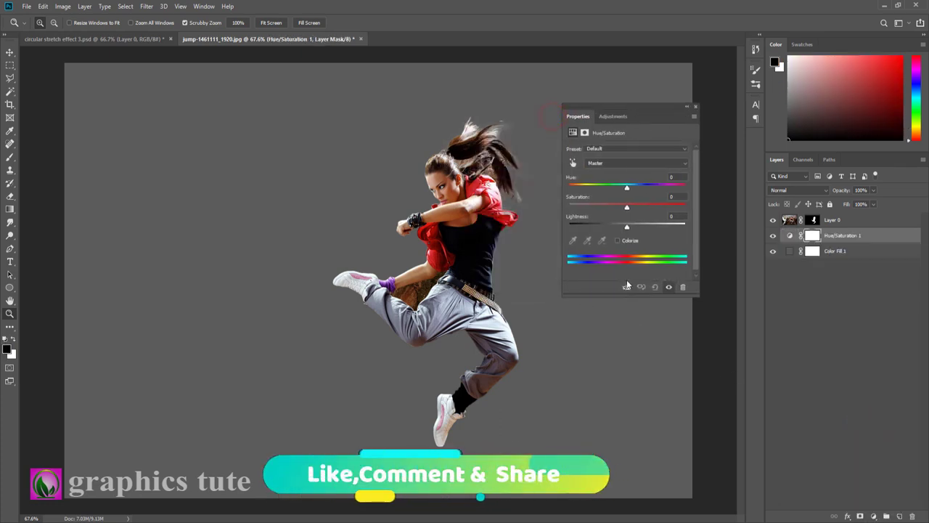
left_click(627, 286)
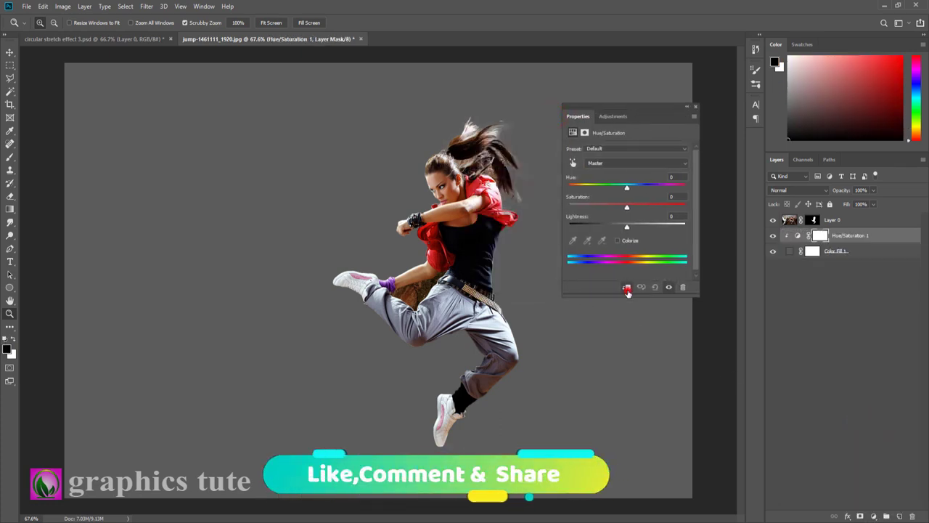
left_click(617, 241)
left_click_drag(601, 207, 650, 209)
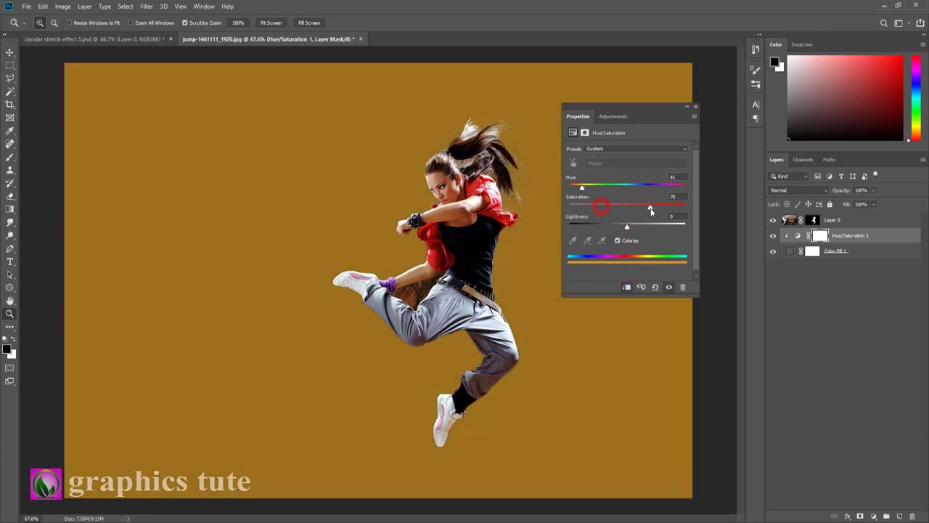
mouse_move(582, 188)
left_mouse_down()
mouse_move(573, 188)
mouse_move(729, 205)
left_mouse_up()
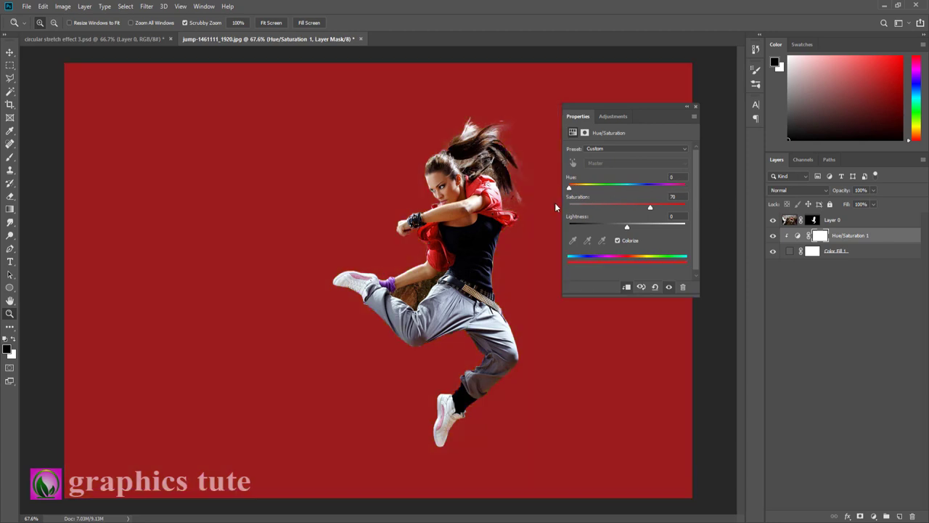
left_click_drag(628, 227, 595, 228)
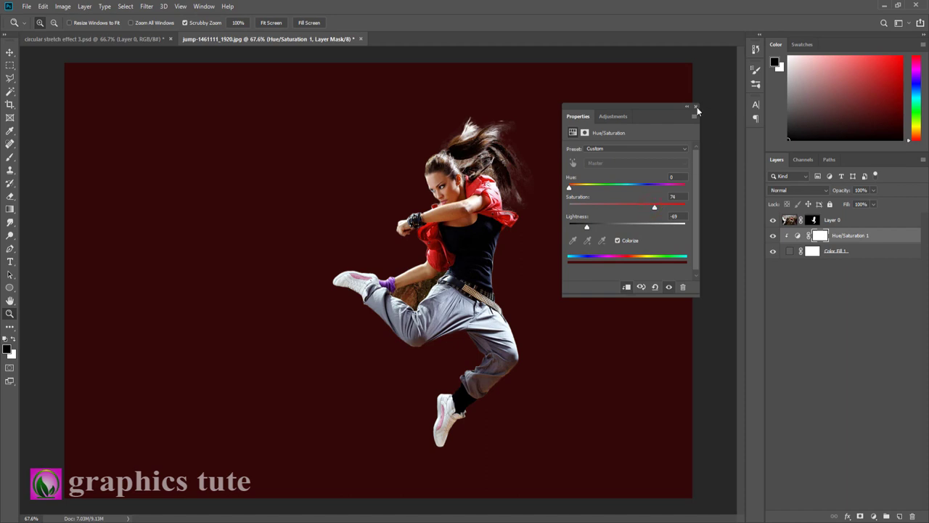
left_click(695, 107)
Step: Add a new empty layer and set the foreground colour to light red
left_click(900, 516)
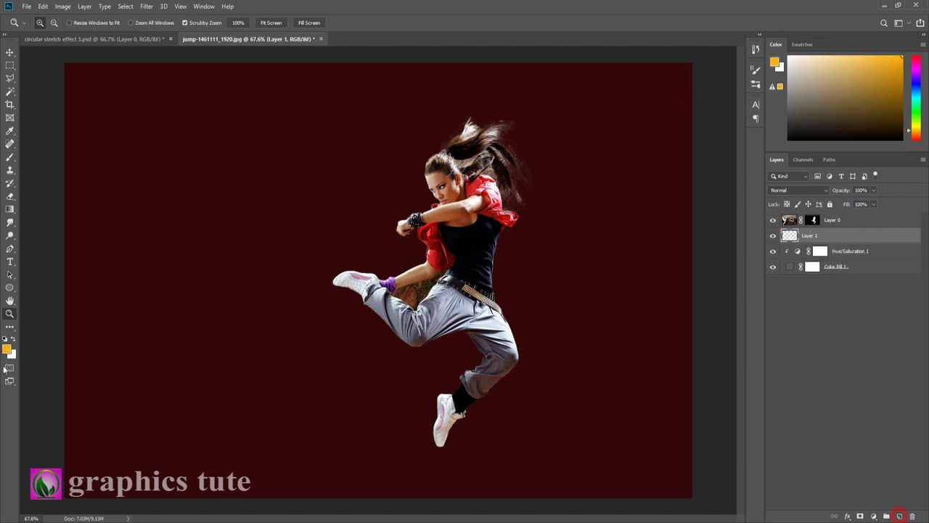
left_click(9, 350)
left_click(266, 371)
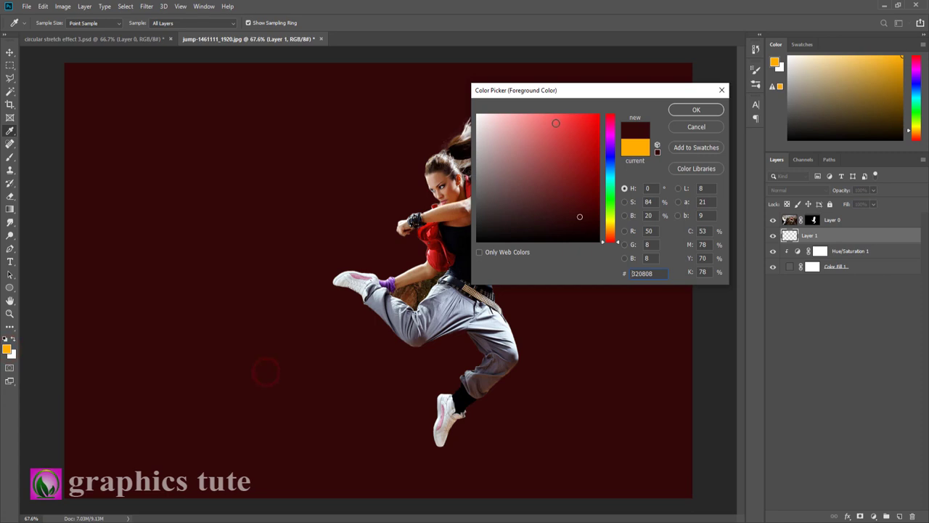
left_click(548, 122)
left_click(691, 107)
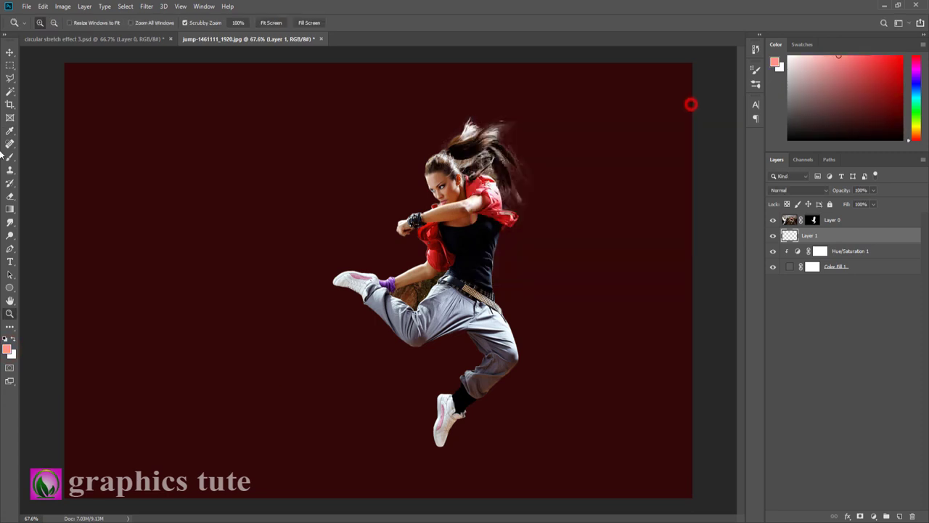
Step: Paint a large soft pink dab at the canvas centre and lower that layer's opacity
left_click(10, 158)
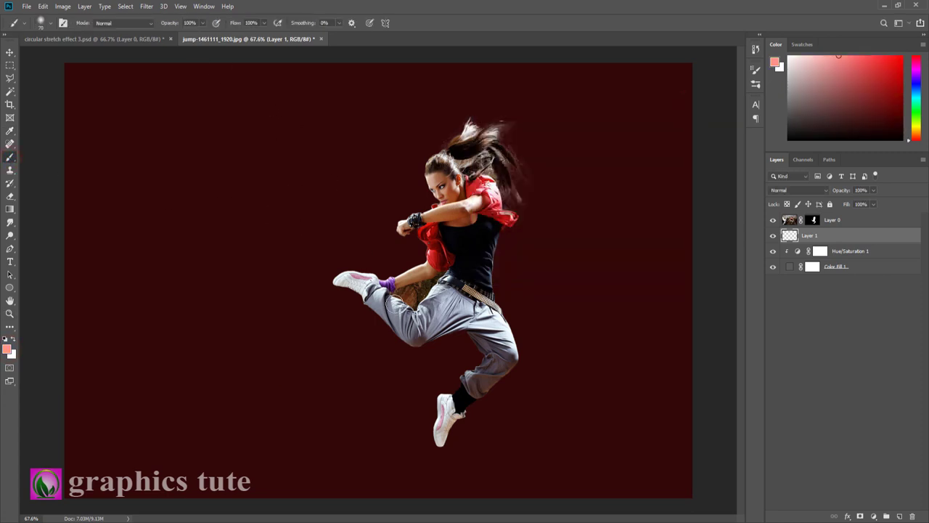
key("bracketright")
key("bracketright")
key("bracketright")
key("bracketright")
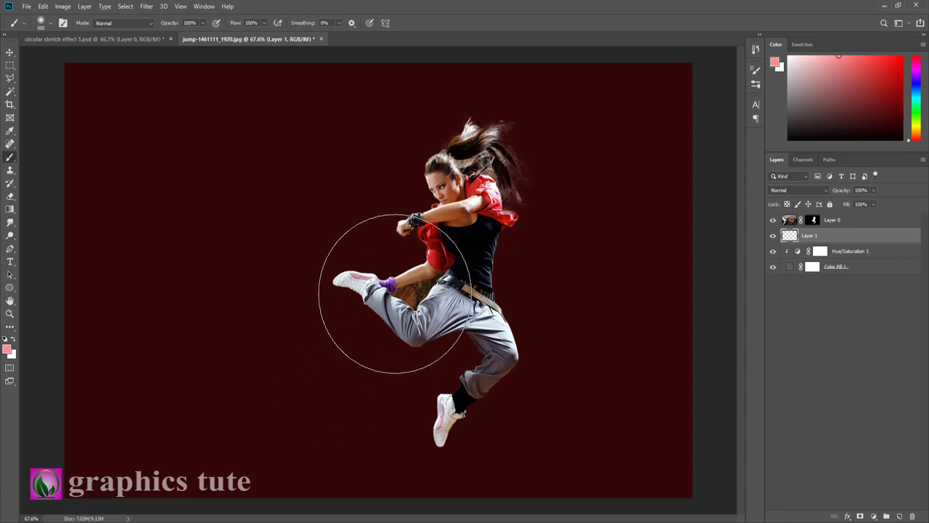
key("bracketright")
key("bracketright")
key("bracketright")
key("bracketright")
key("bracketright")
key("bracketright")
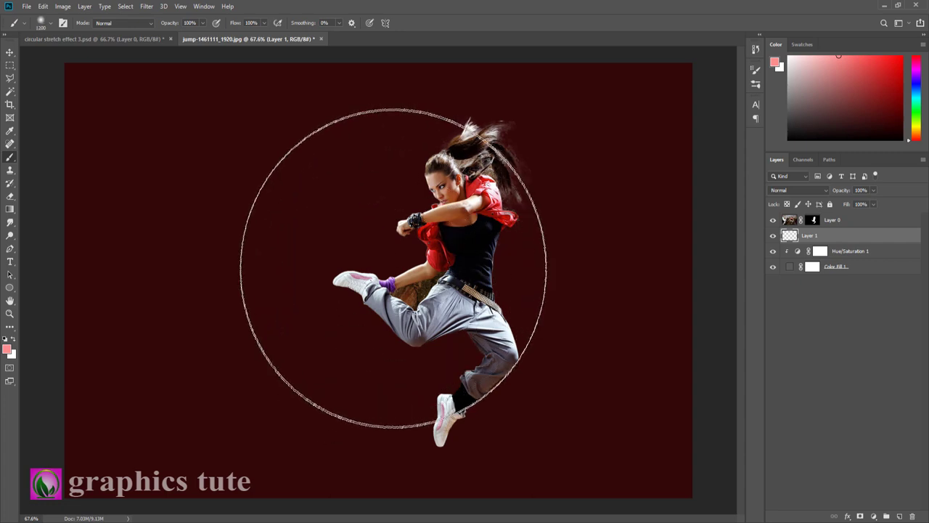
key("bracketright")
left_click(388, 271)
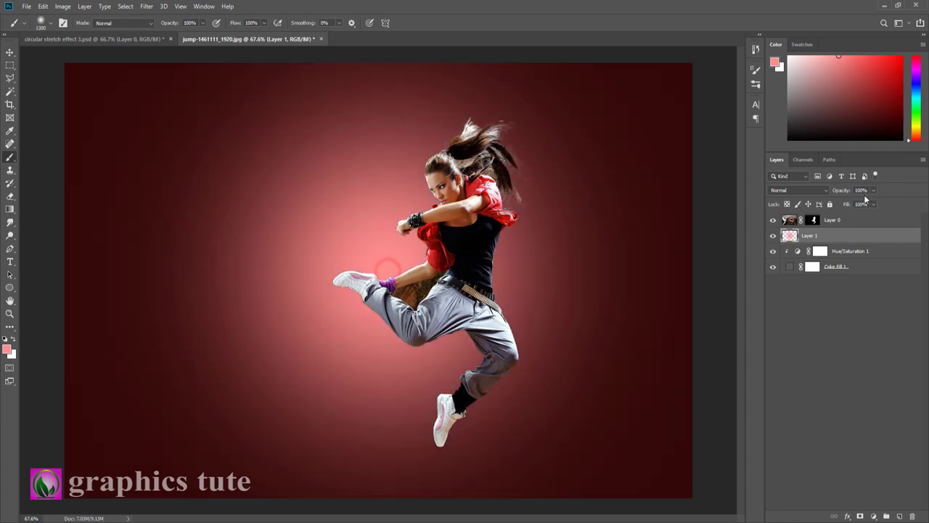
left_click_drag(835, 192, 836, 195)
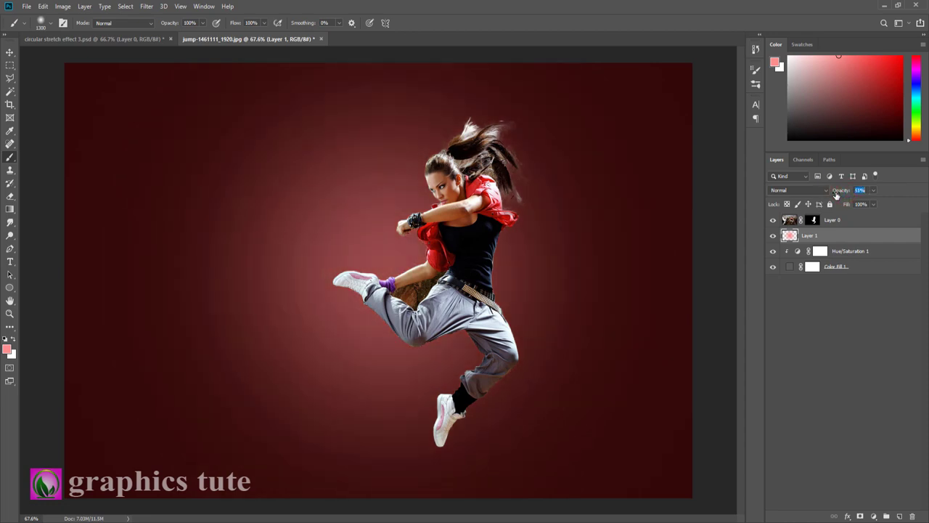
left_click(831, 220)
left_click(10, 52)
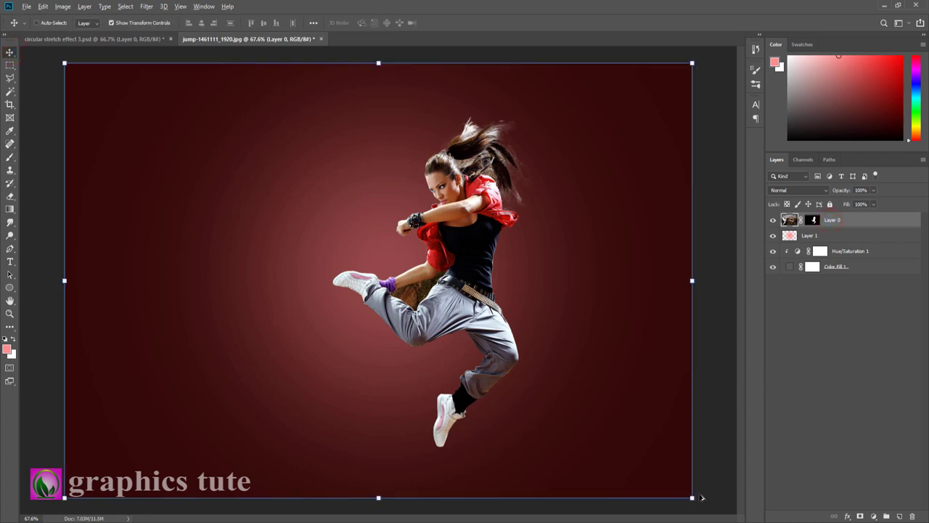
Step: Scale the dancer to about 110%, nudge it right and down, and commit the transform
left_click_drag(692, 498, 726, 501)
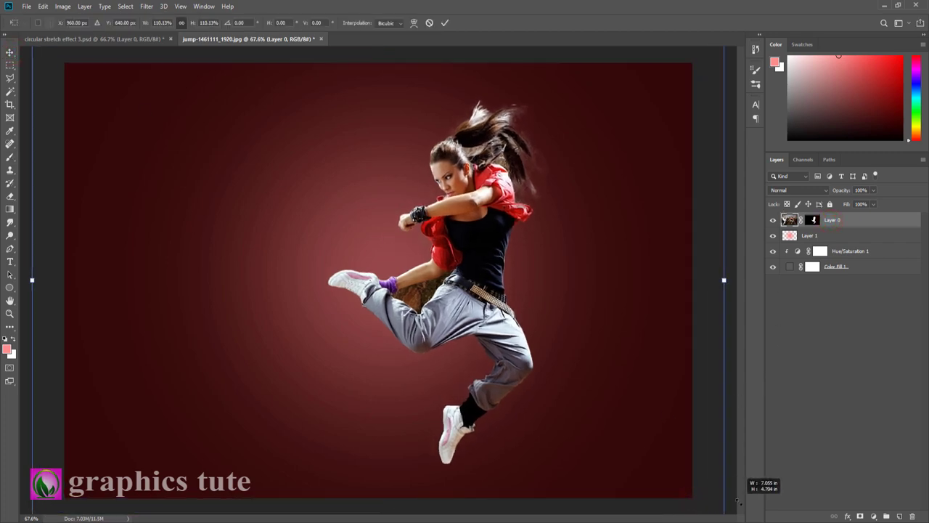
mouse_move(527, 338)
left_mouse_down()
mouse_move(569, 344)
mouse_move(564, 368)
left_mouse_up()
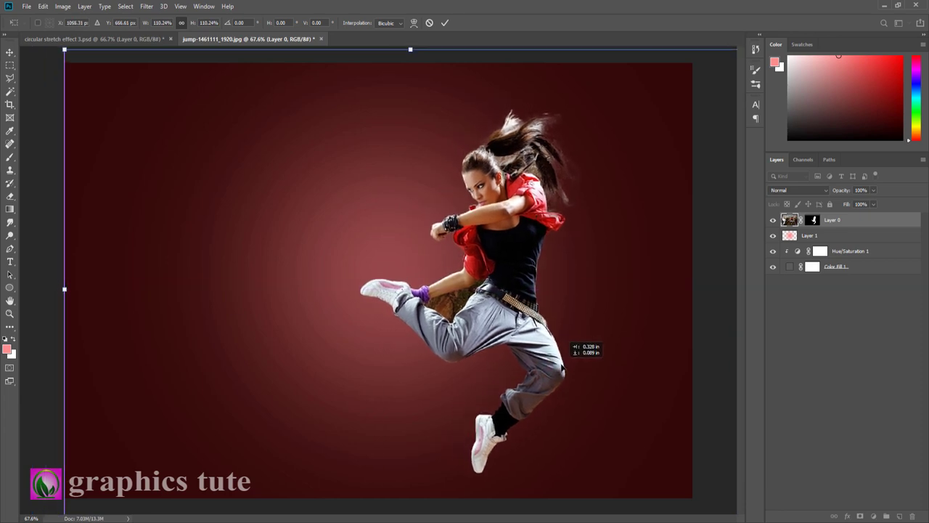
left_click(443, 24)
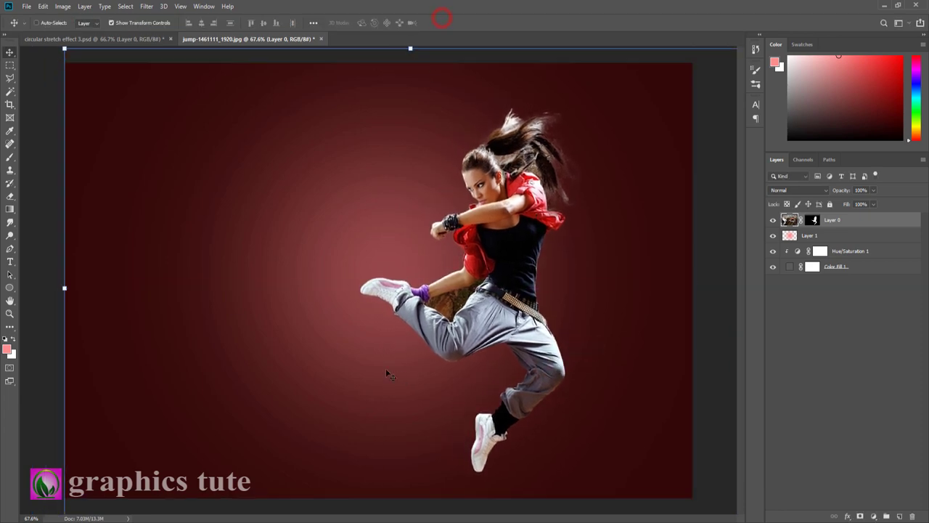
key("z")
left_click_drag(465, 310, 510, 347)
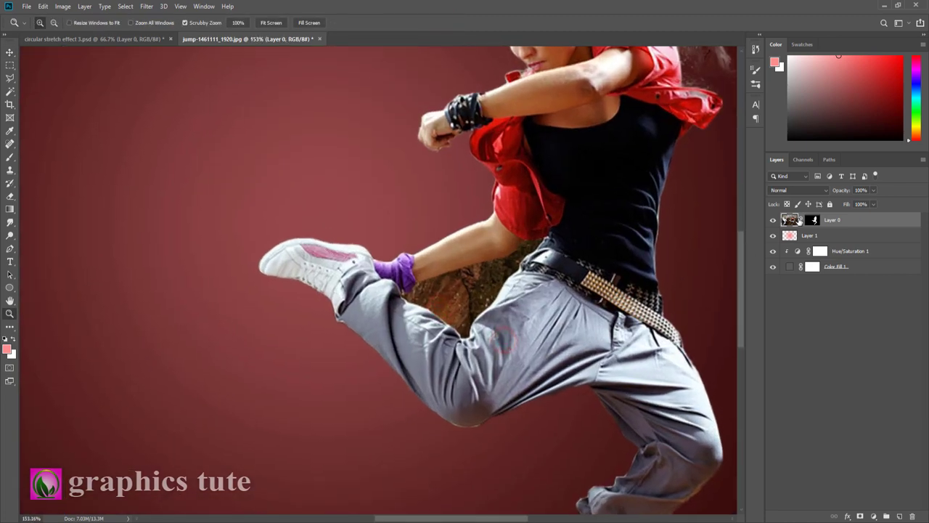
Step: Trace a closed pen path around the rock gap between the dancer's arm and thigh
left_click(10, 249)
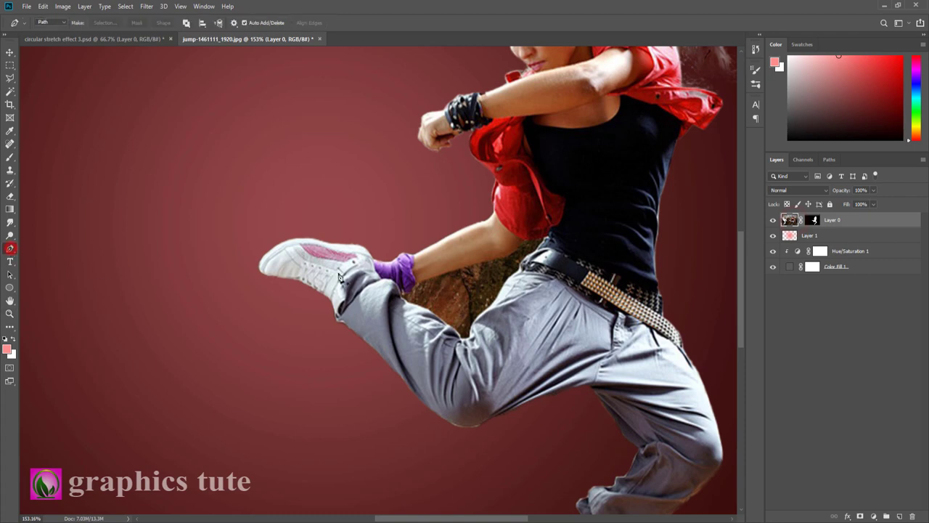
left_click_drag(411, 290, 428, 289)
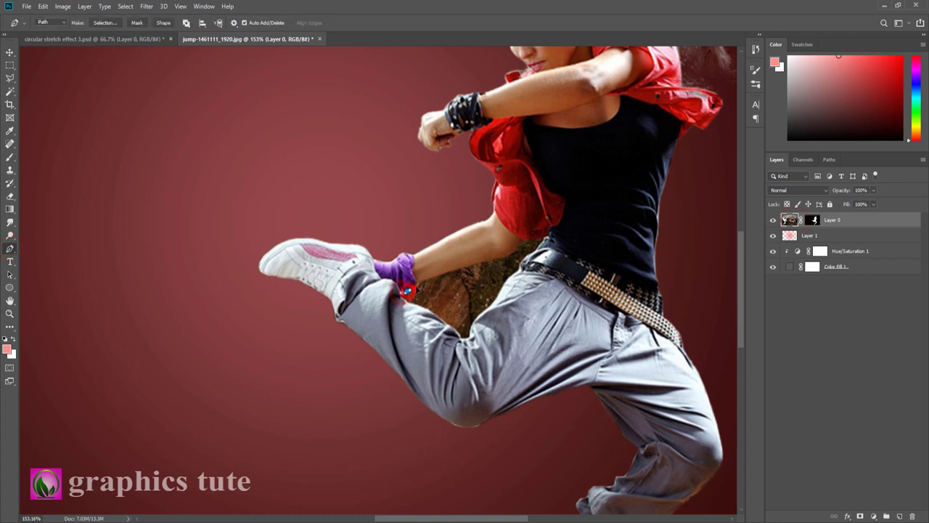
left_click_drag(503, 265, 510, 262)
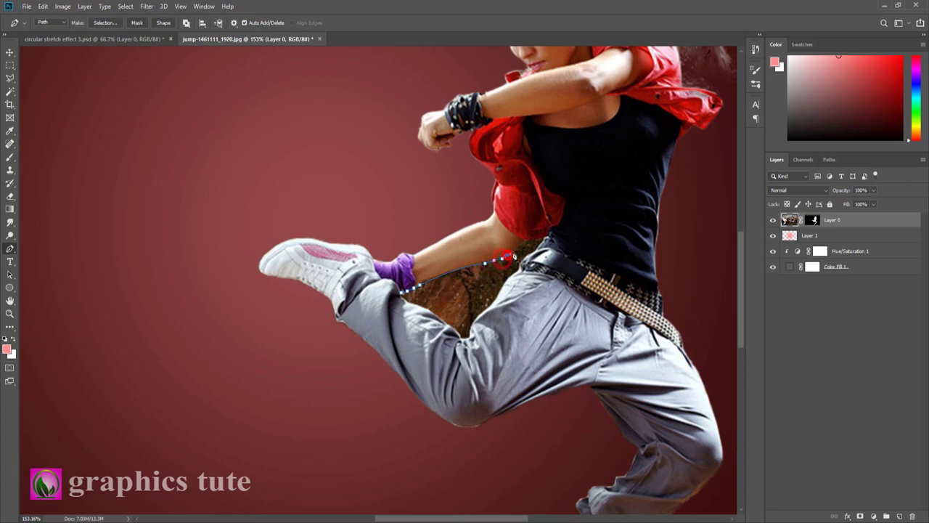
left_click_drag(513, 255, 543, 245)
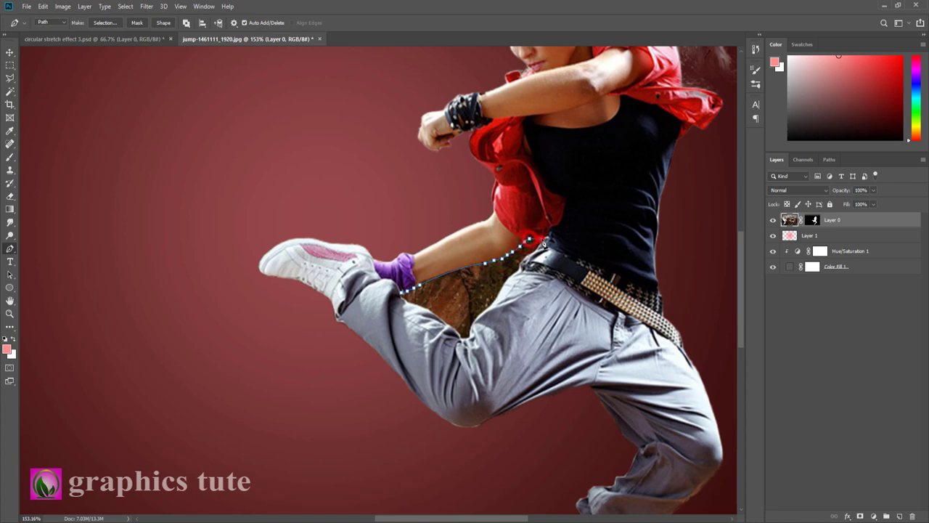
left_click_drag(542, 240, 529, 262)
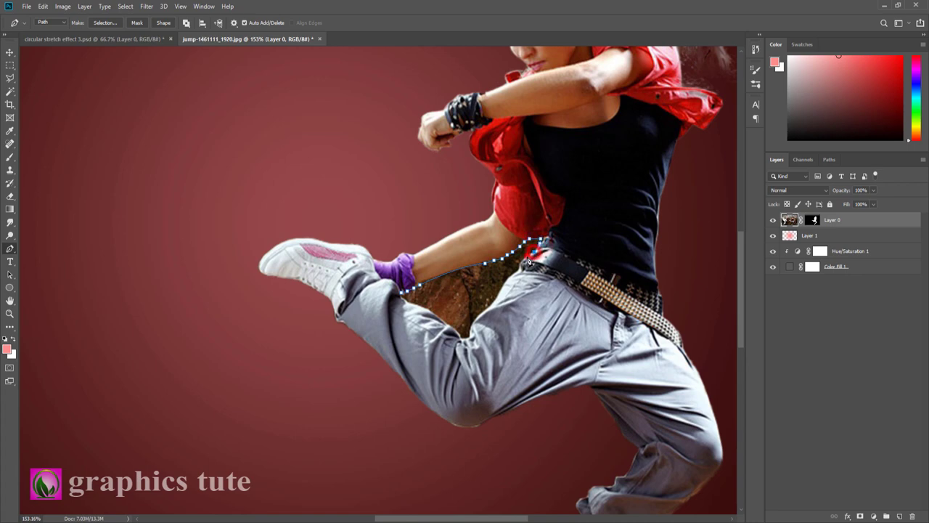
left_click(502, 293)
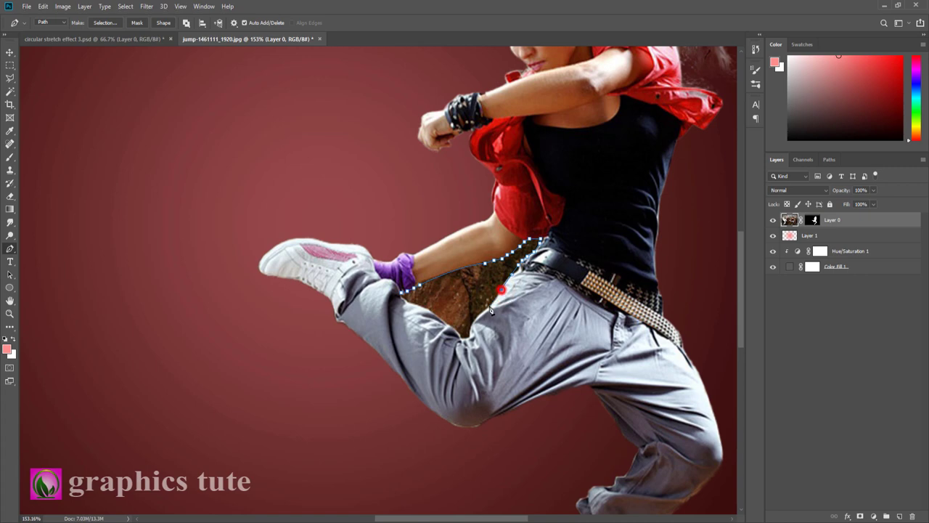
left_click(488, 308)
left_click(471, 336)
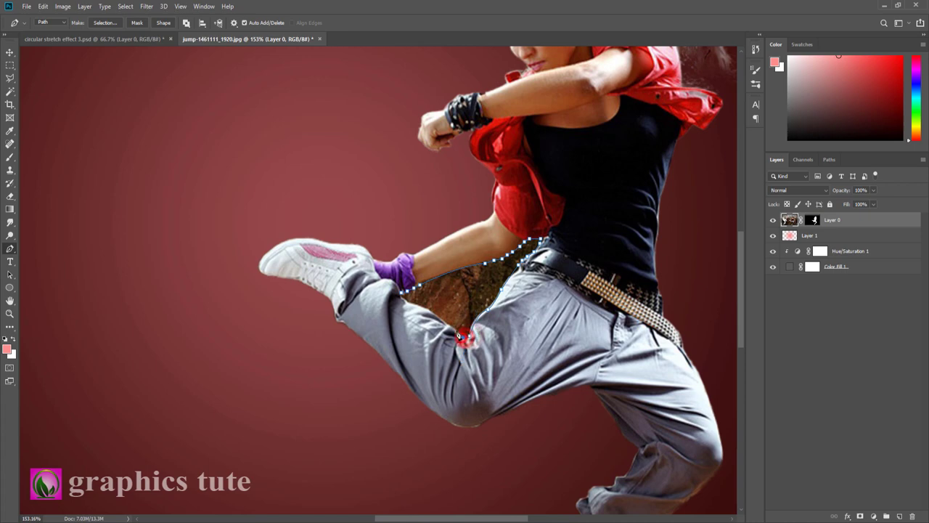
left_click(448, 324)
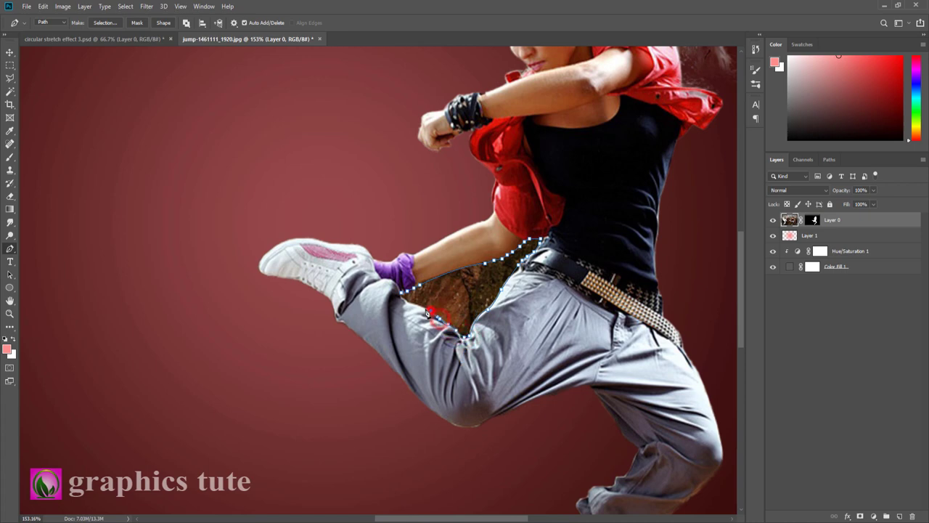
left_click(405, 301)
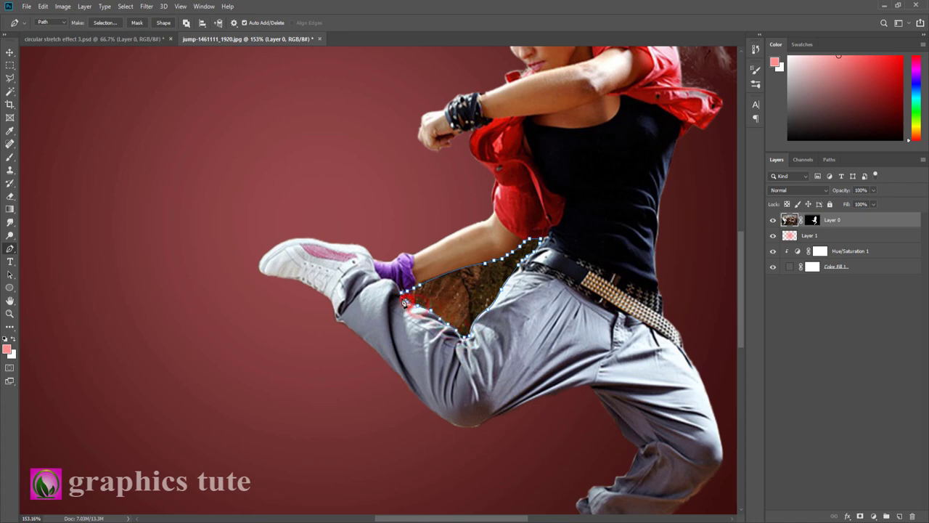
Step: Convert that path into a selection with 0 feather
right_click(444, 289)
left_click(481, 334)
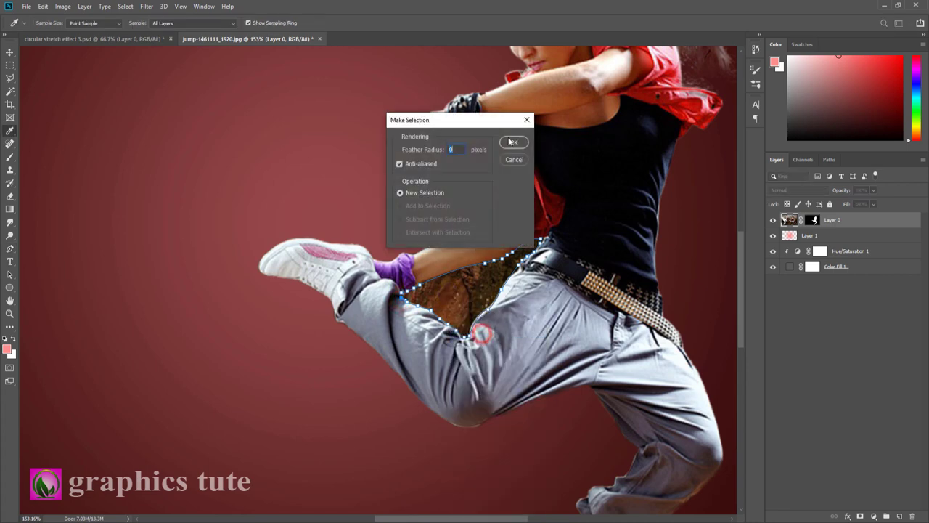
left_click(512, 142)
Step: Paint black on the dancer's mask inside the selection to hide the rock gap, then deselect
left_click(812, 220)
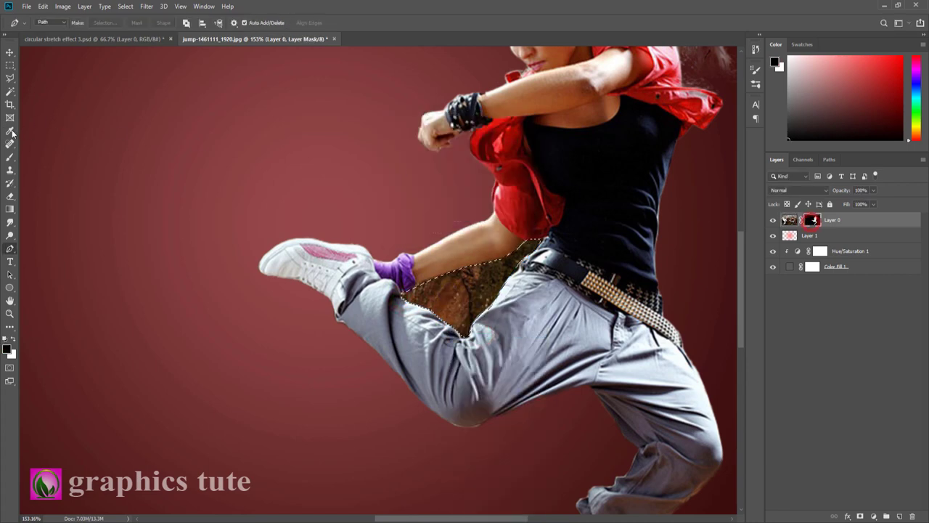
left_click(9, 157)
key("d")
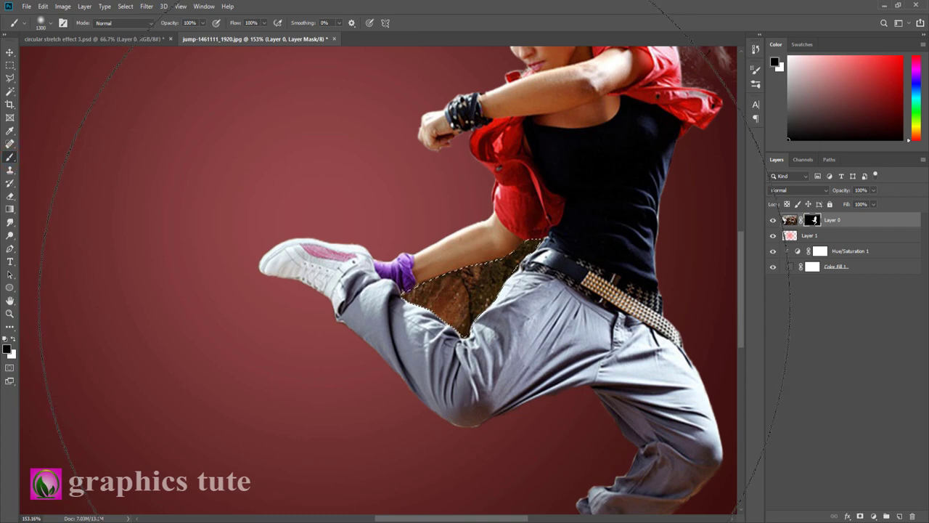
key("bracketleft")
key("bracketleft")
key("bracketleft")
key("bracketleft")
key("bracketleft")
key("bracketleft")
key("bracketleft")
key("bracketleft")
key("bracketleft")
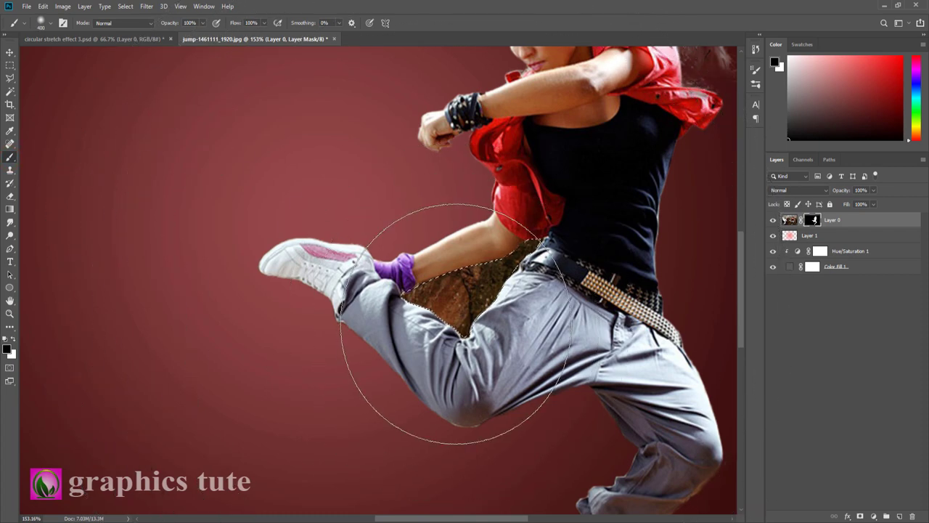
key("bracketleft")
key("bracketleft")
key("bracketleft")
left_click_drag(443, 316, 480, 305)
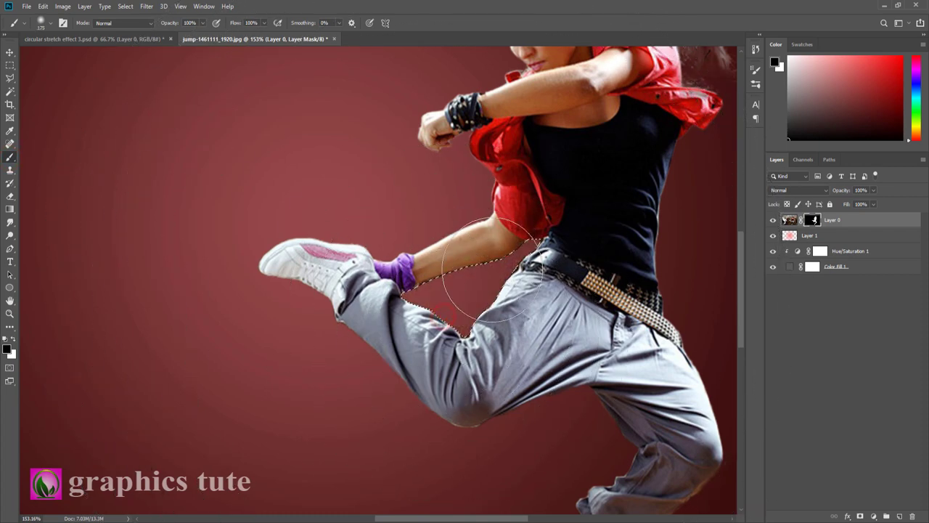
left_click_drag(501, 259, 410, 305)
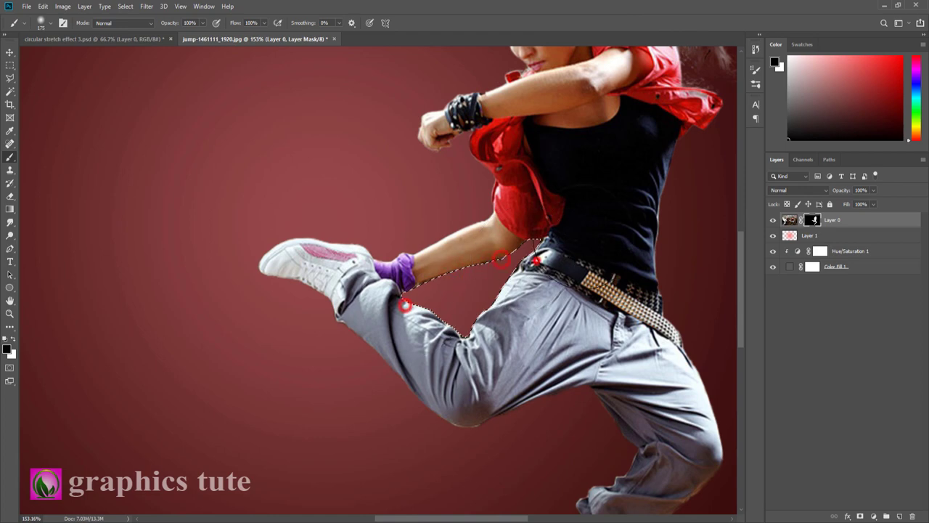
key("ctrl+d")
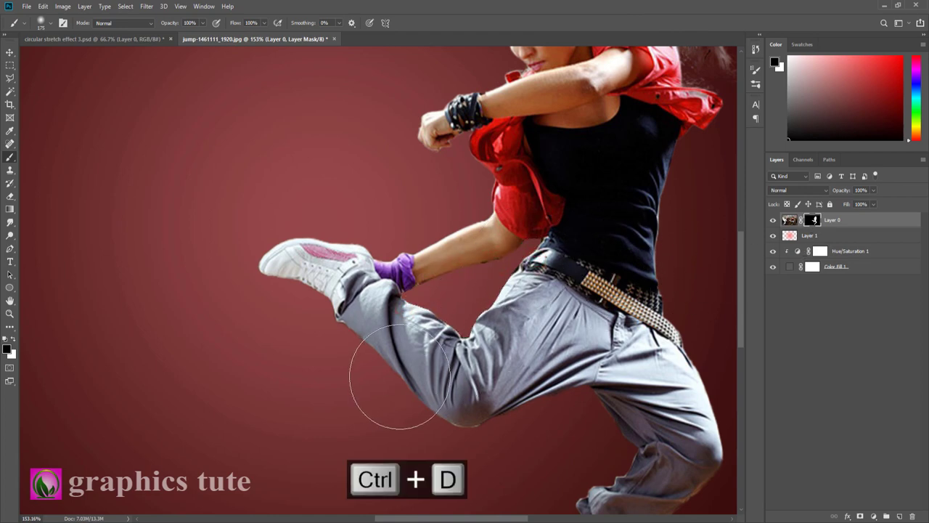
key("bracketleft")
key("bracketleft")
key("bracketleft")
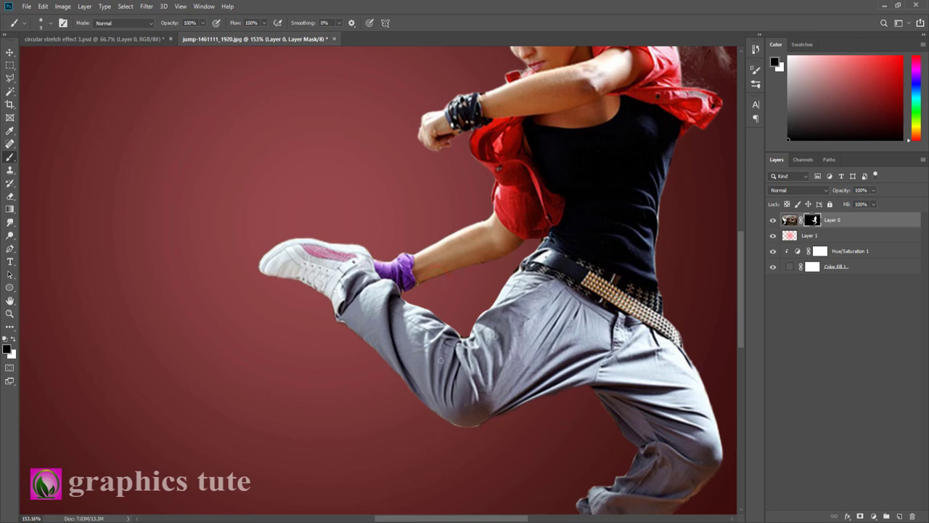
key("z")
left_click(408, 362, "alt")
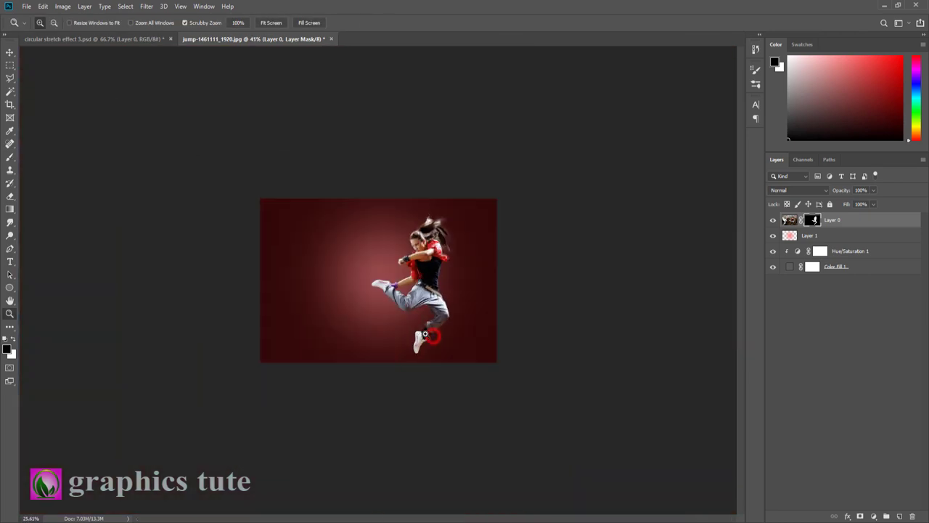
Step: Check the dancer cutout, then duplicate Layer 0 and hide the original
left_click_drag(425, 334, 766, 231)
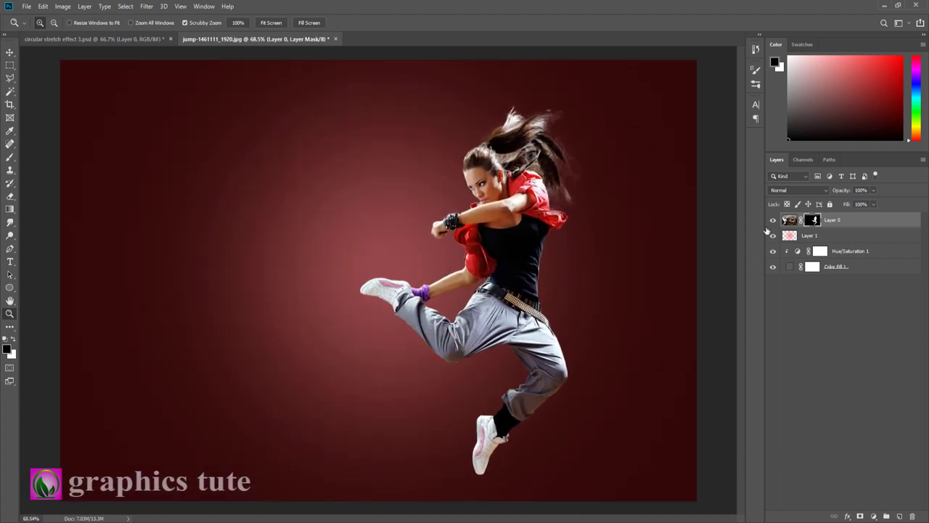
left_click(773, 222)
left_click(772, 222)
left_click(773, 222)
left_click(842, 220)
key("ctrl+j")
left_click(773, 235)
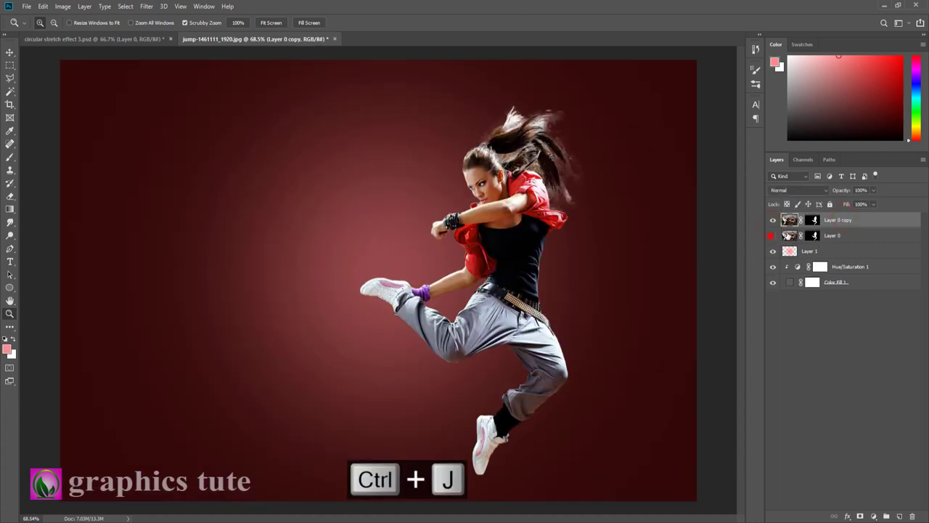
Step: Apply the layer mask permanently on Layer 0 copy and inspect the torso close up
left_click(830, 220)
right_click(814, 221)
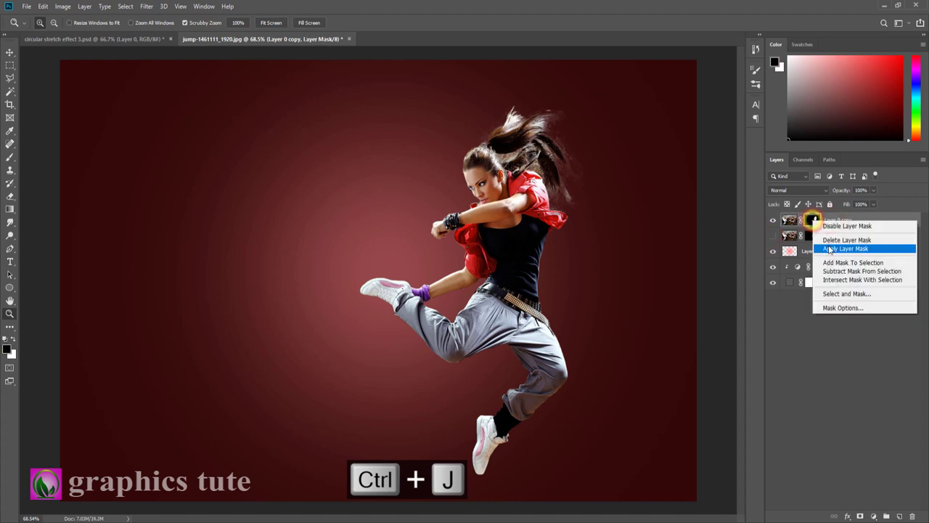
left_click(828, 246)
left_click_drag(544, 226, 599, 259)
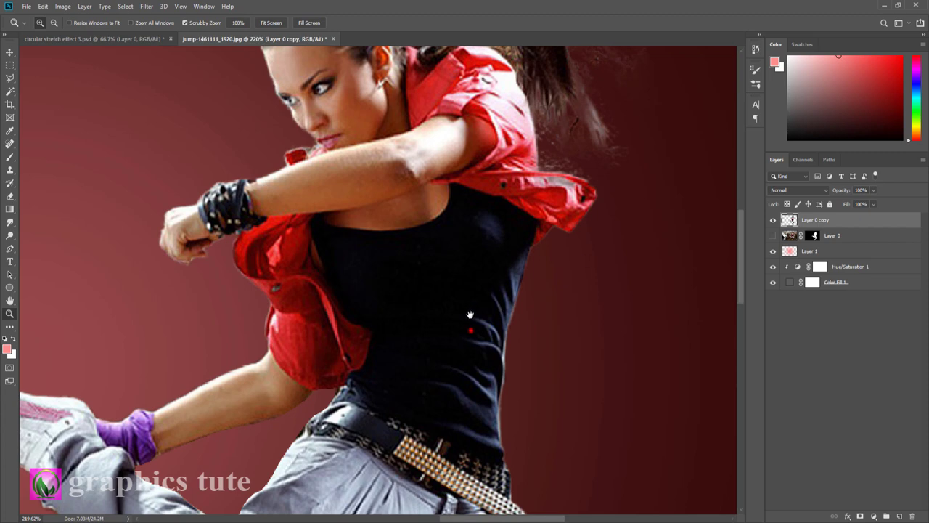
left_click_drag(473, 315, 457, 213)
left_click_drag(498, 280, 458, 251)
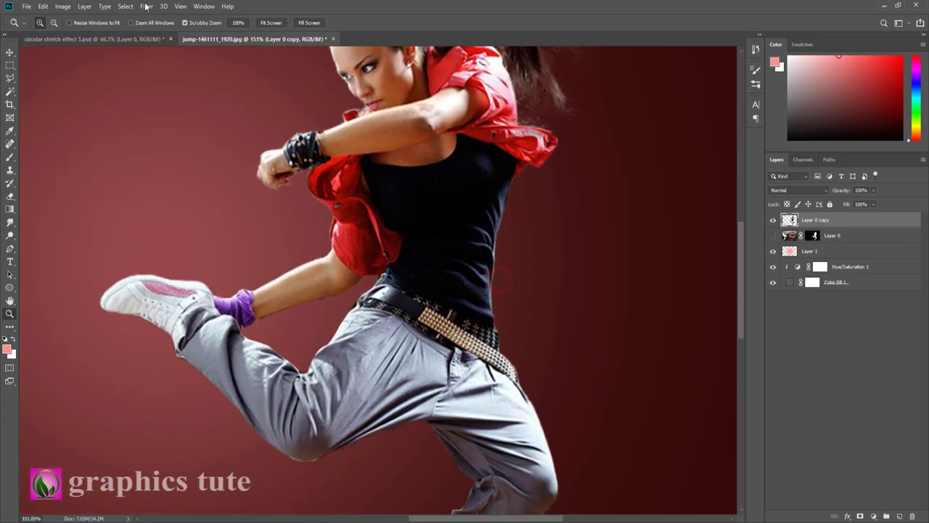
left_click(135, 39)
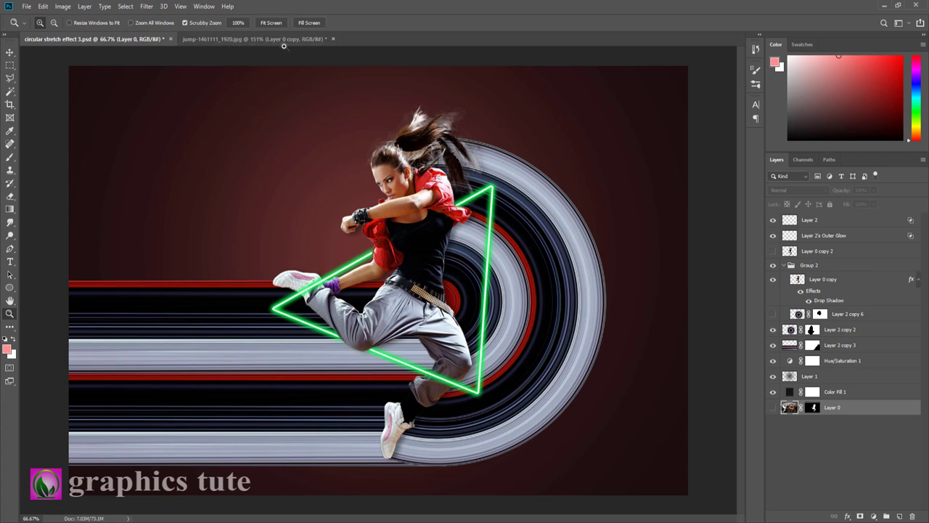
Step: In the jump photo, copy a thin vertical strip of the red jacket onto new Layer 2
left_click(212, 38)
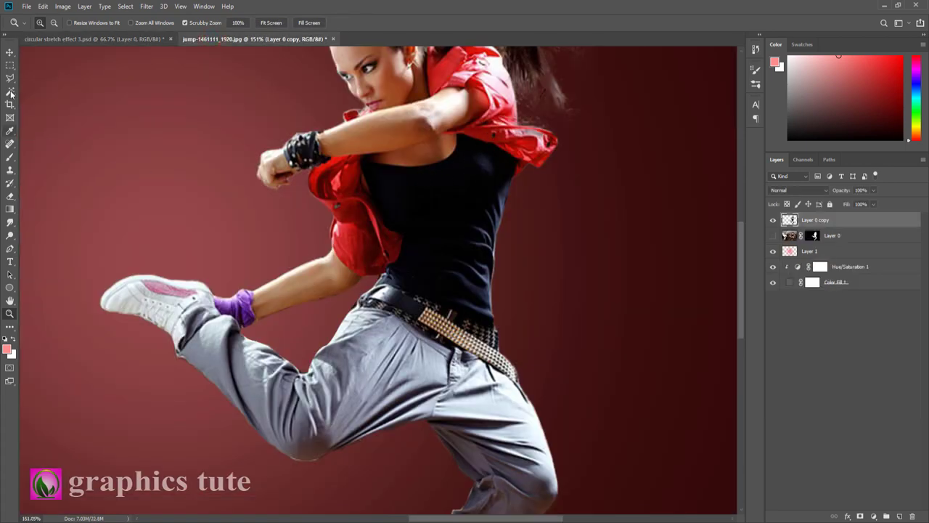
left_click(10, 65)
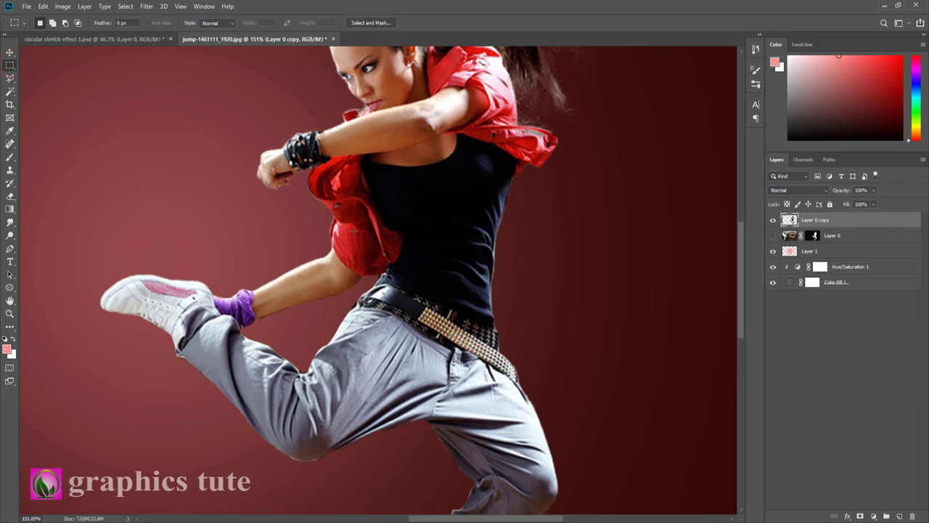
left_click_drag(349, 225, 352, 256)
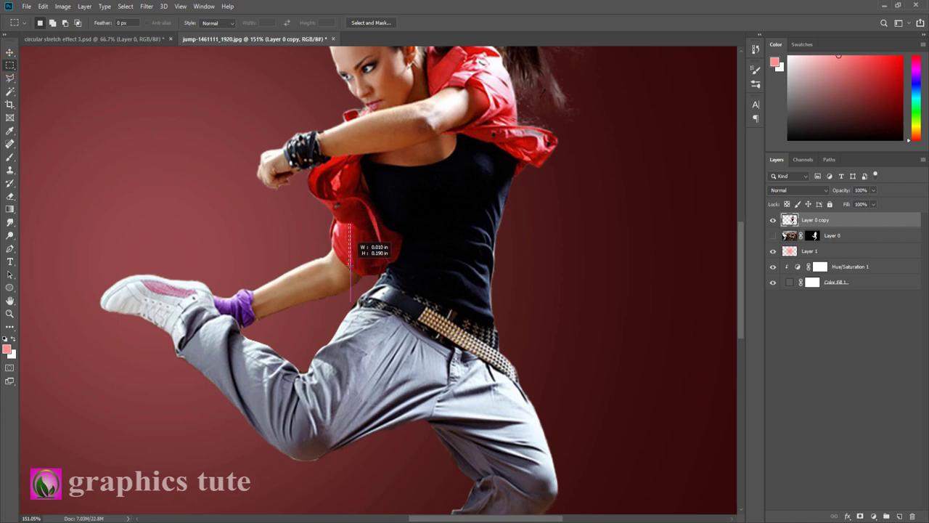
left_click_drag(351, 248, 351, 267)
key("ctrl+j")
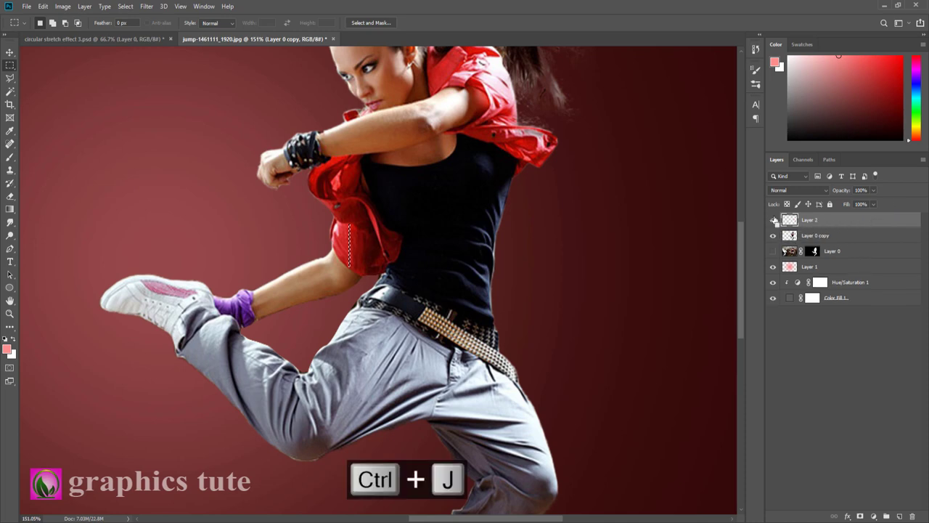
left_click(9, 312)
left_click(405, 282, "alt")
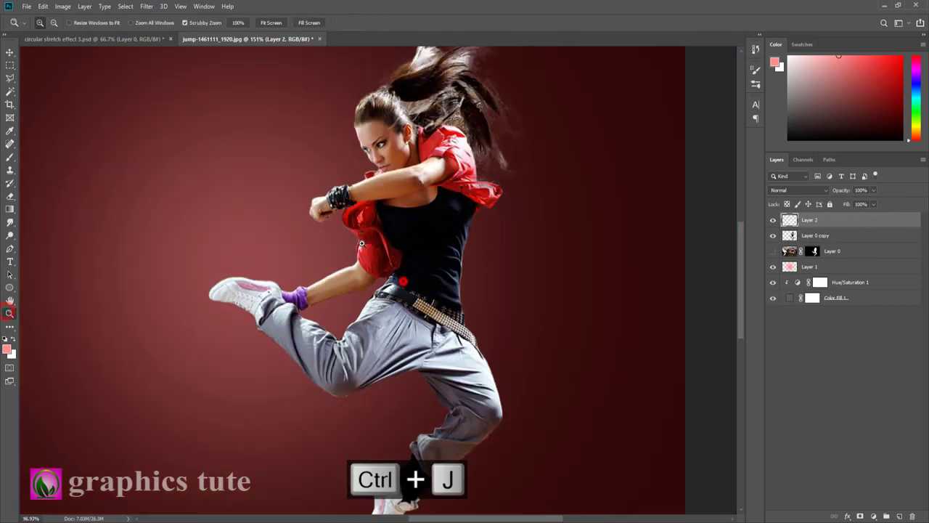
Step: Free-transform the jacket strip into a full-width red bar at chest height, then hide it
key("v")
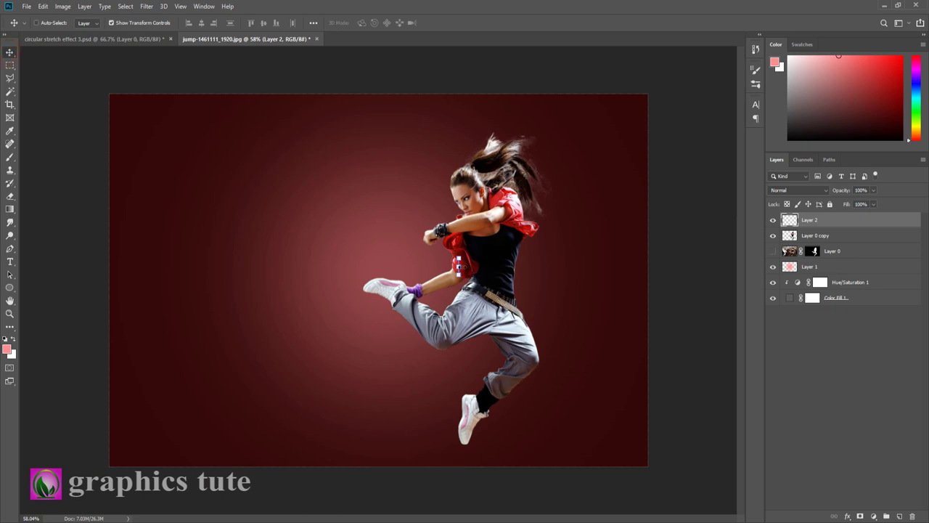
key("ctrl+t")
left_click_drag(460, 266, 664, 267)
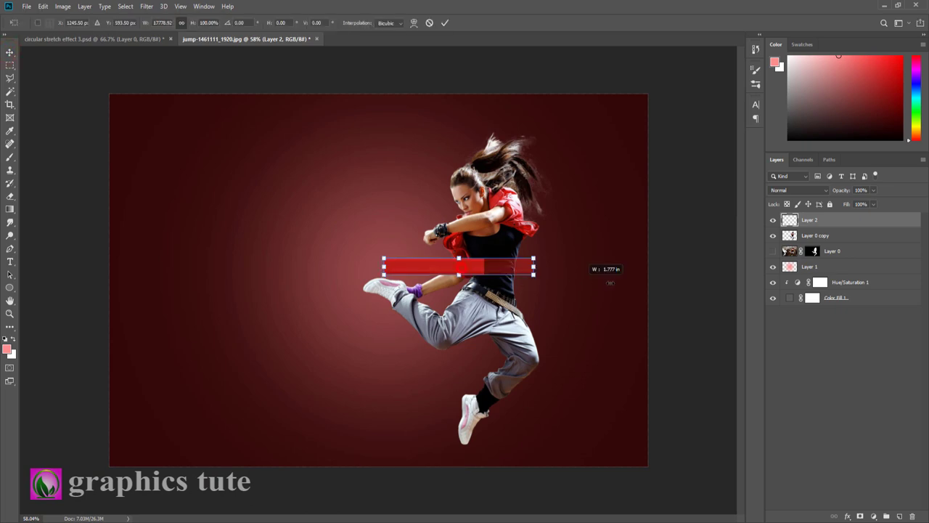
left_click_drag(601, 274, 579, 271)
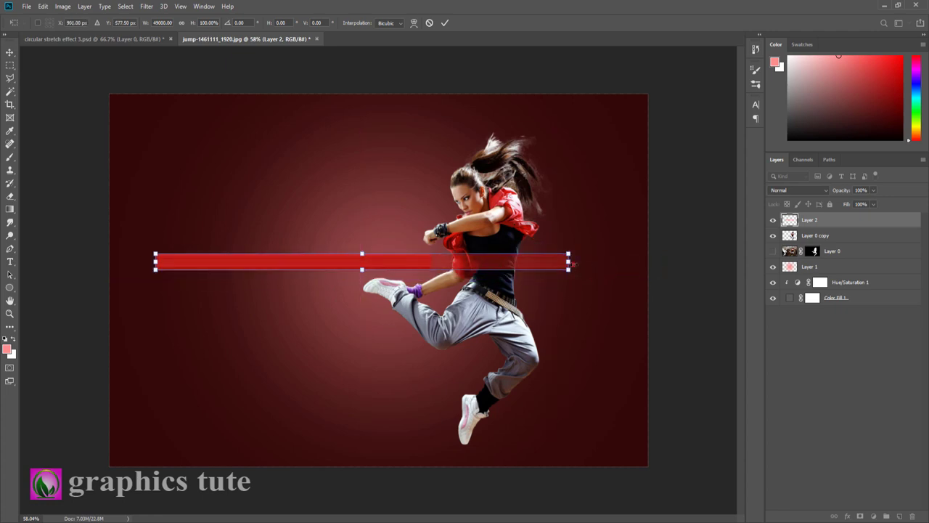
left_click_drag(572, 264, 639, 263)
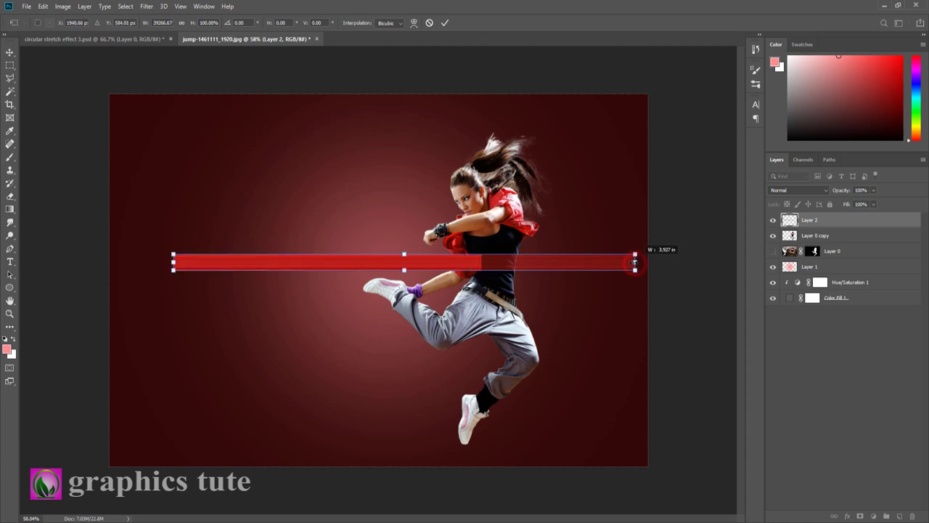
left_click_drag(639, 262, 633, 263)
left_click(445, 23)
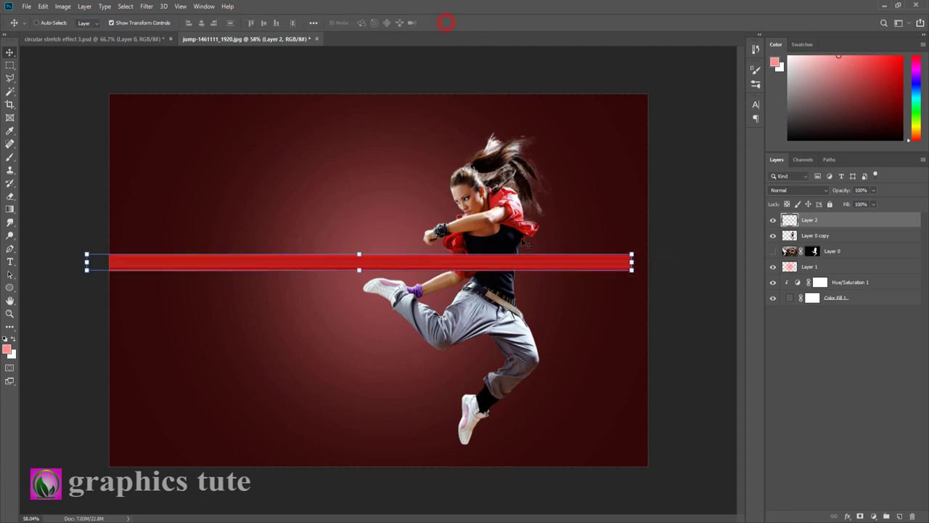
left_click_drag(525, 265, 544, 267)
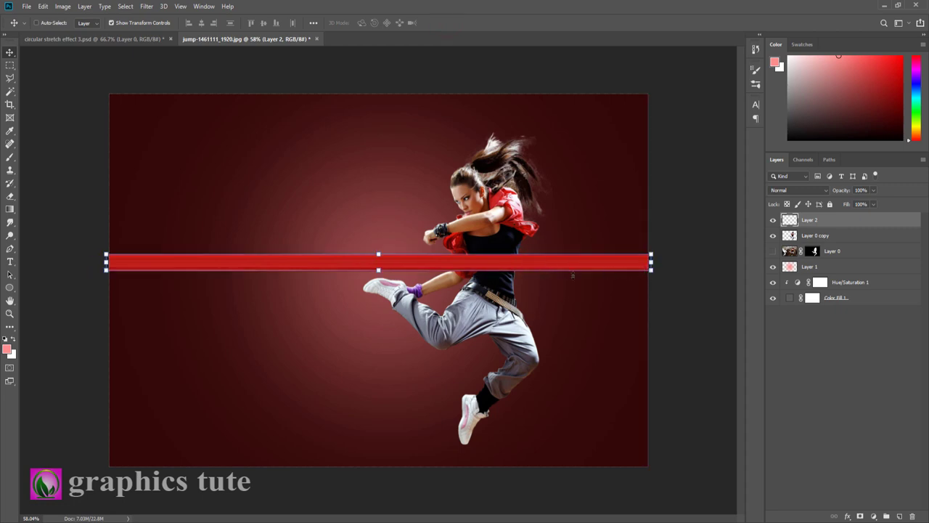
left_click_drag(468, 265, 471, 248)
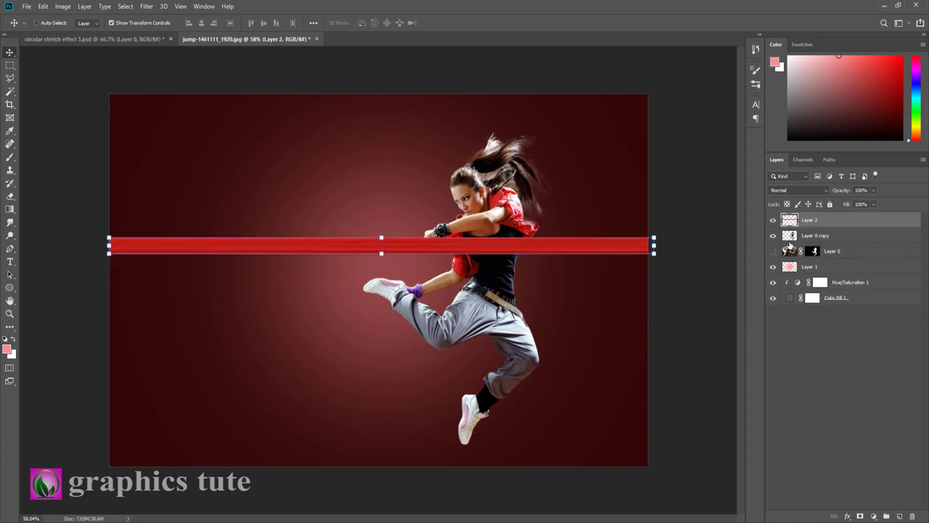
left_click(773, 220)
left_click(812, 236)
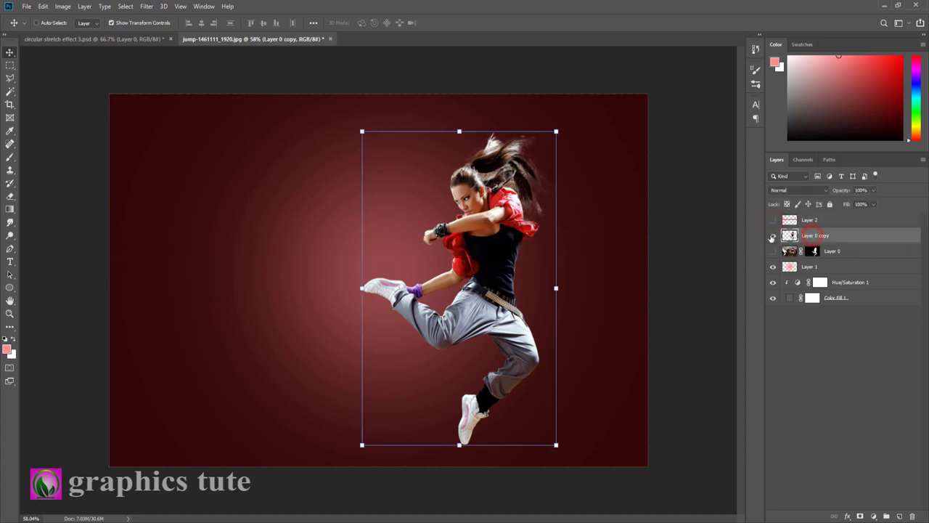
Step: Copy a thin vertical strip of the dancer's black top onto new Layer 3
left_click(160, 41)
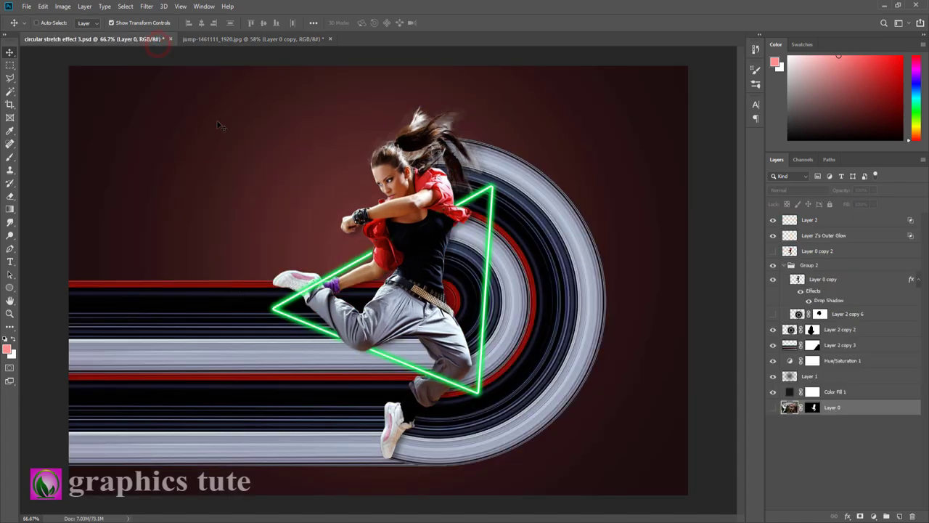
left_click(244, 39)
left_click(10, 314)
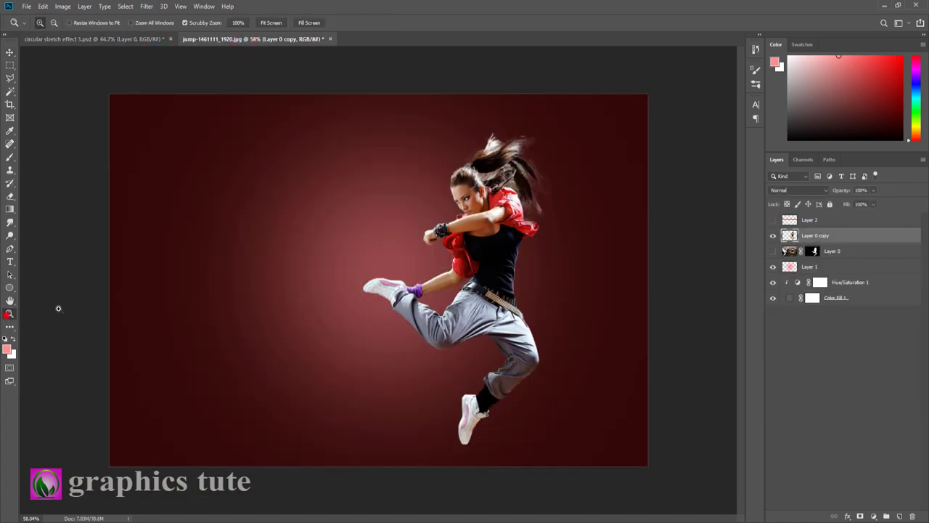
left_click_drag(505, 244, 550, 257)
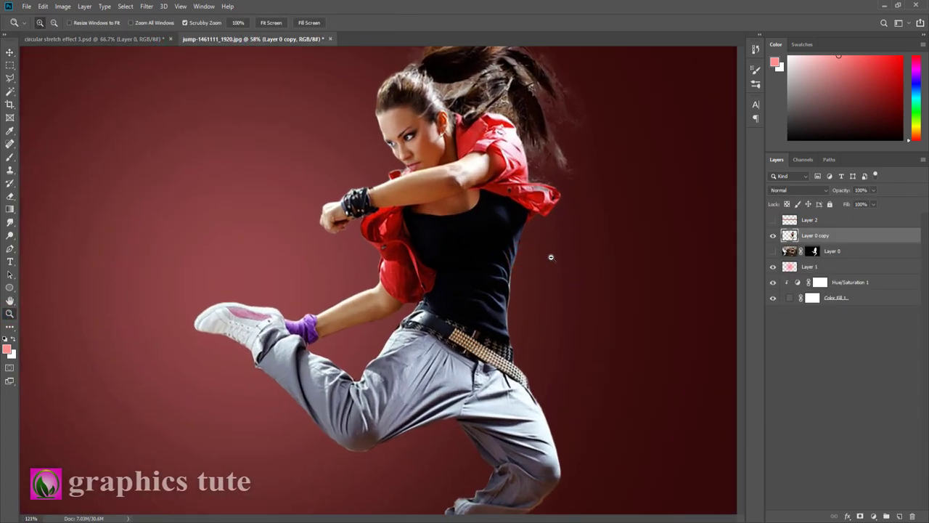
left_click(10, 66)
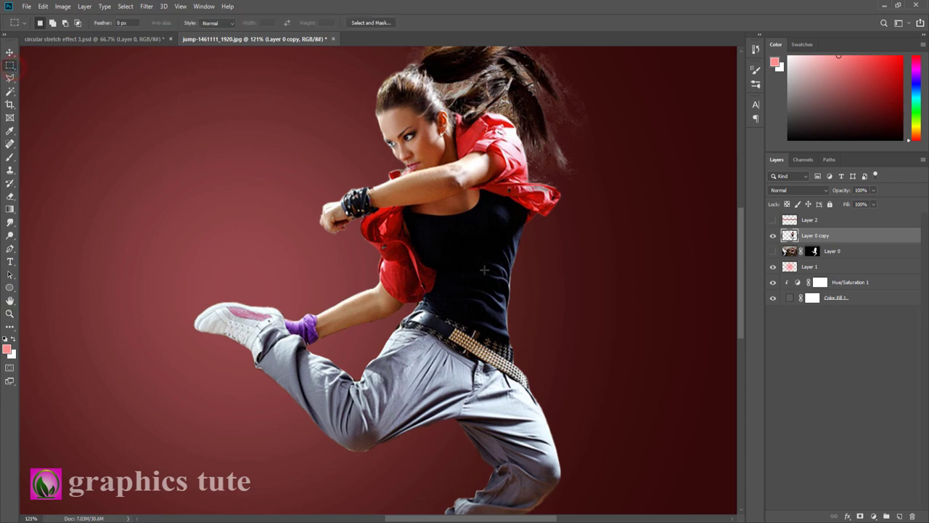
left_click_drag(480, 265, 480, 327)
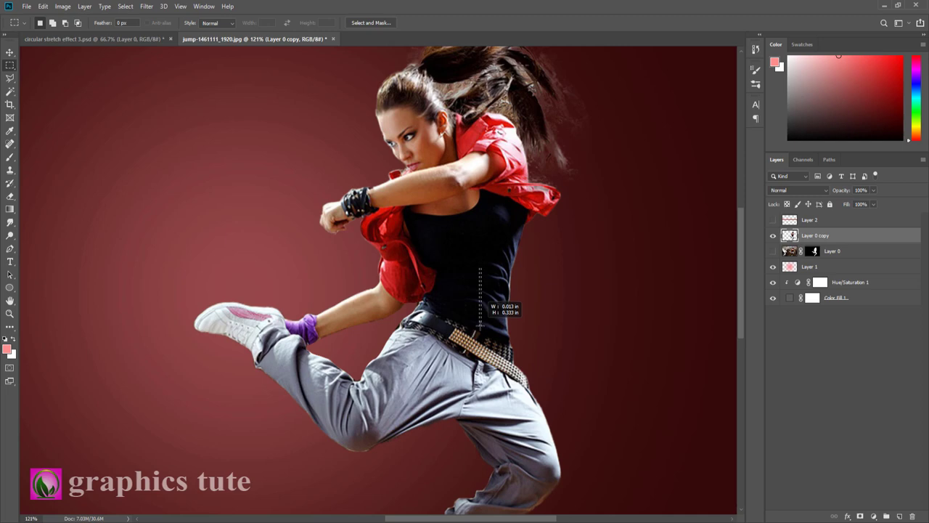
left_click(480, 321)
key("ctrl+j")
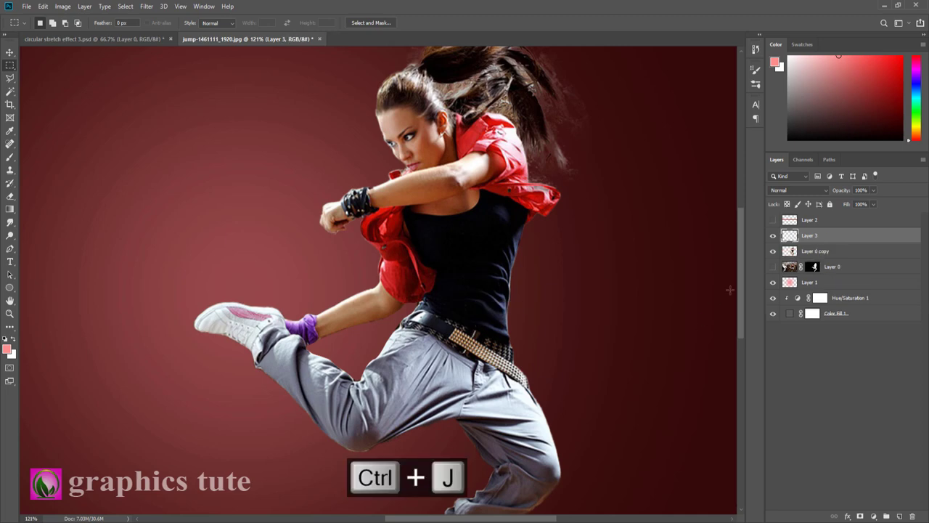
Step: Stretch the black strip into a full-width bar and show the red bar layer again
left_click(10, 54)
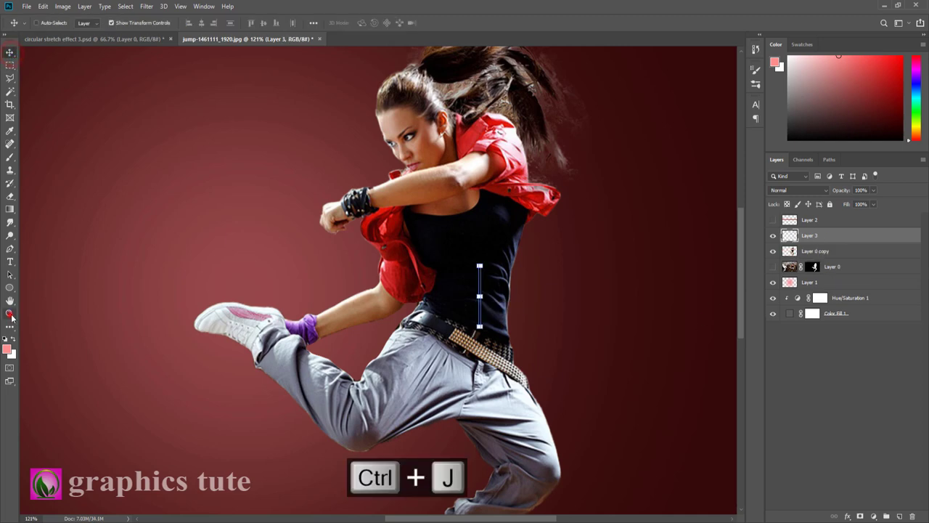
left_click(10, 314)
left_click(404, 226, "alt")
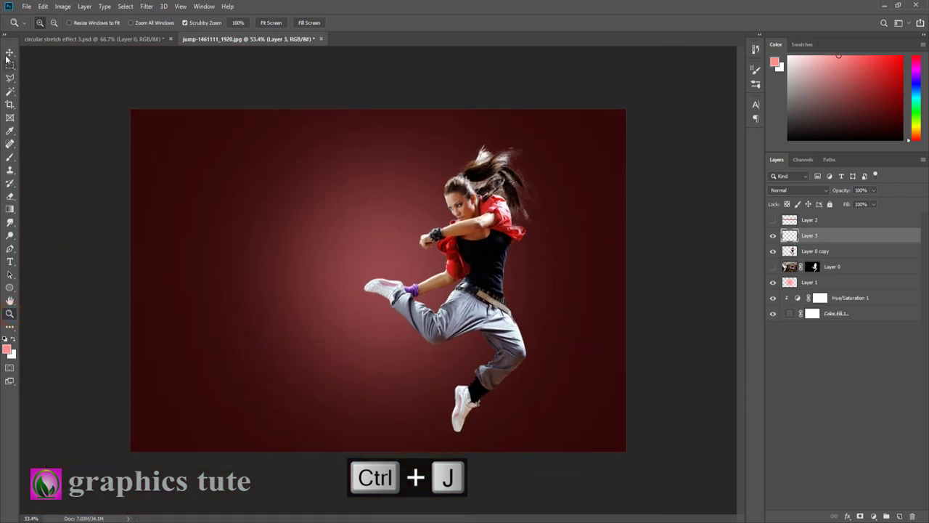
left_click(9, 53)
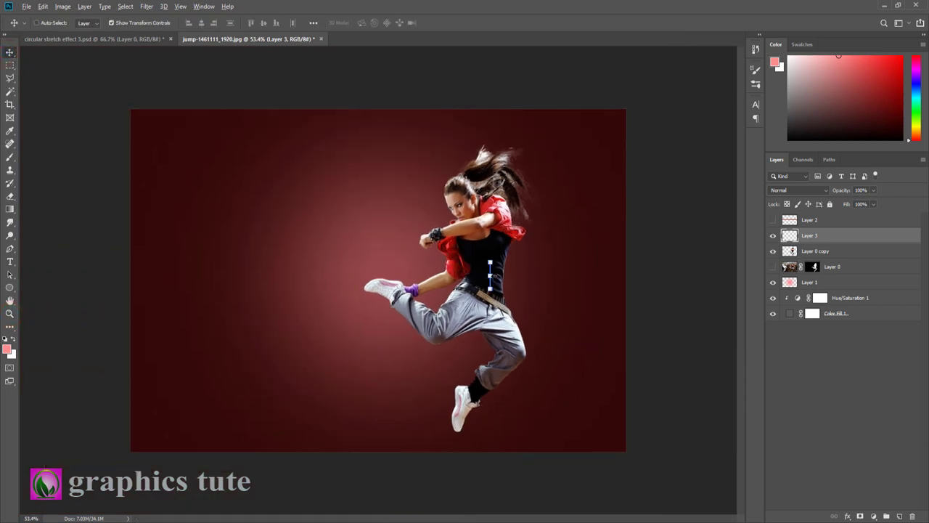
left_click_drag(495, 276, 644, 274, "alt")
mouse_move(588, 273)
left_mouse_down()
mouse_move(458, 277)
mouse_move(570, 278)
mouse_move(625, 263)
left_mouse_up()
left_click(445, 23)
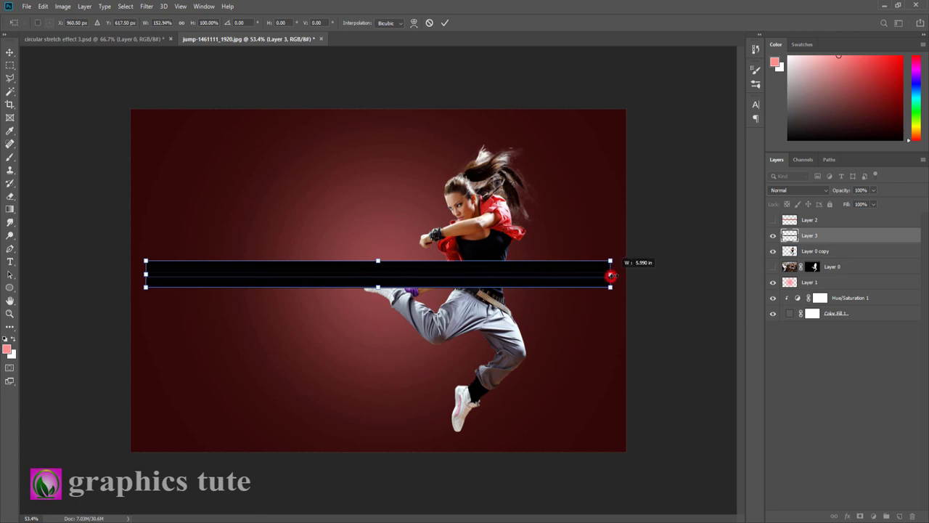
left_click(445, 23)
left_click(772, 219)
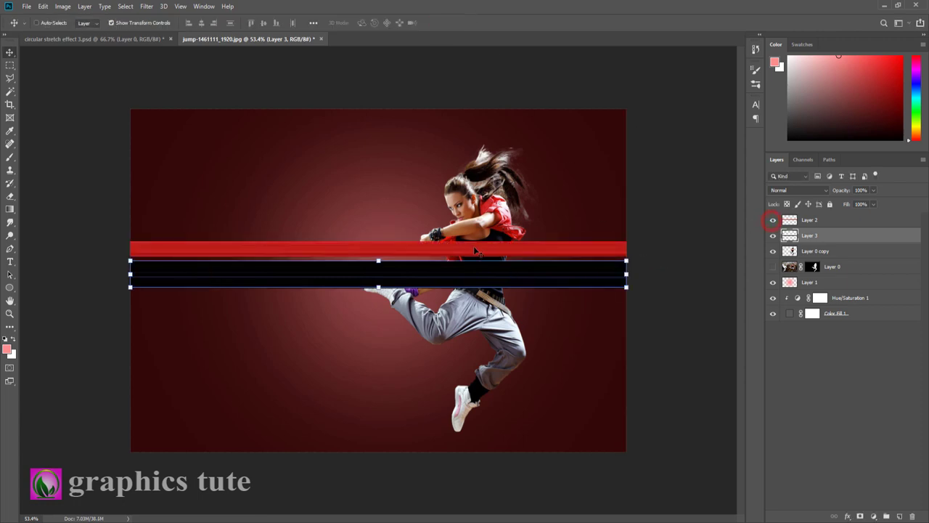
Step: Move the Layer 3 black bar up so it sits directly beneath the Layer 2 red bar
mouse_move(482, 218)
left_mouse_down()
mouse_move(488, 232)
mouse_move(440, 226)
left_mouse_up()
left_click(810, 219)
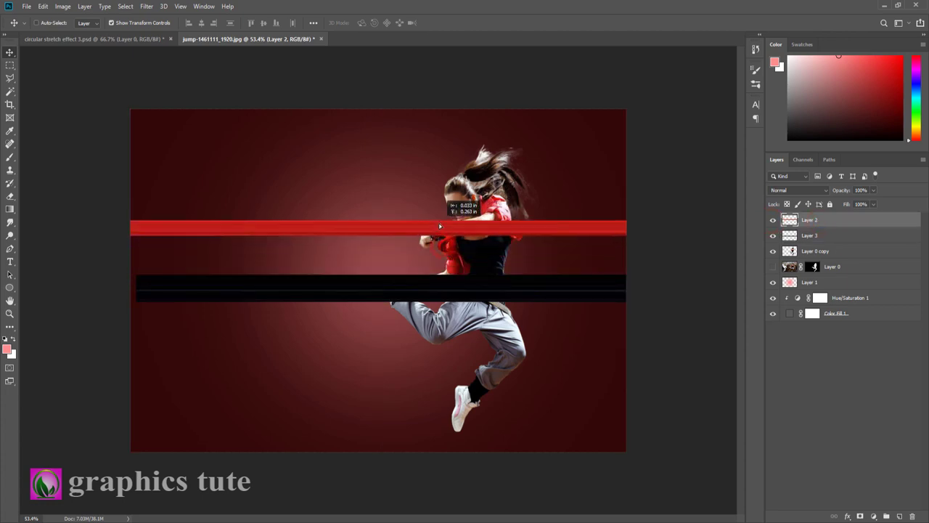
key("z")
left_click(417, 264)
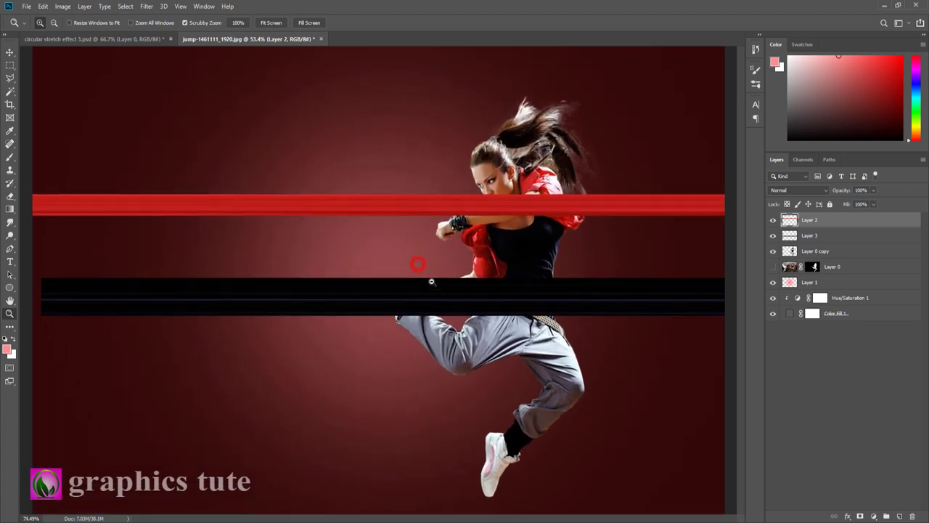
left_click(809, 235)
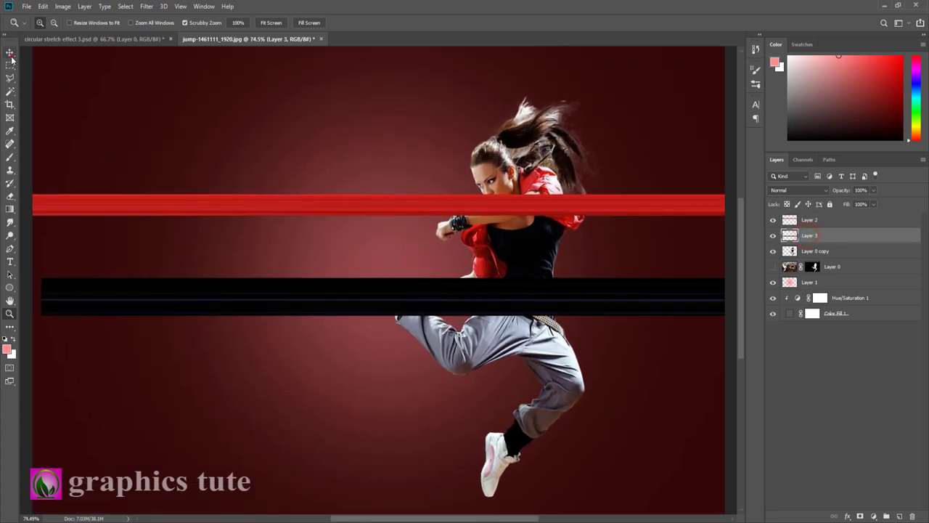
left_click(10, 52)
left_click_drag(327, 302, 325, 239)
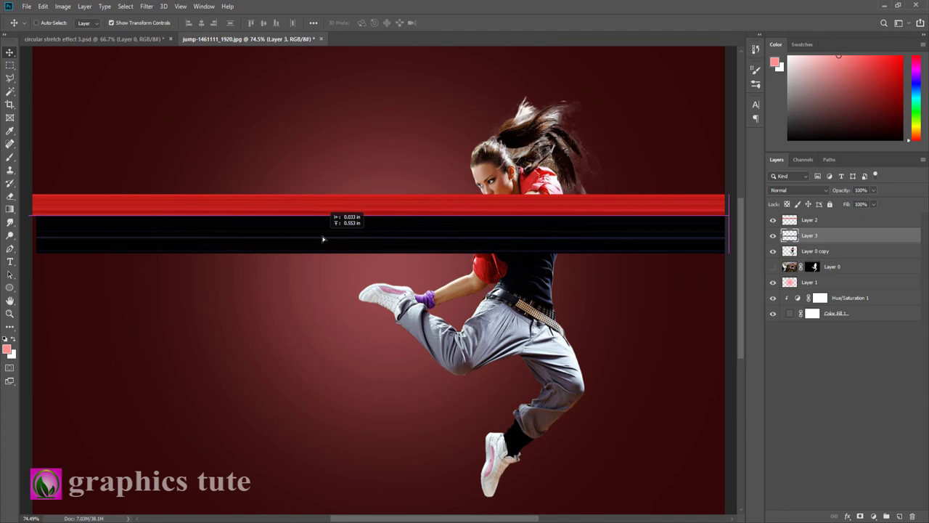
left_click_drag(324, 239, 323, 239)
key("z")
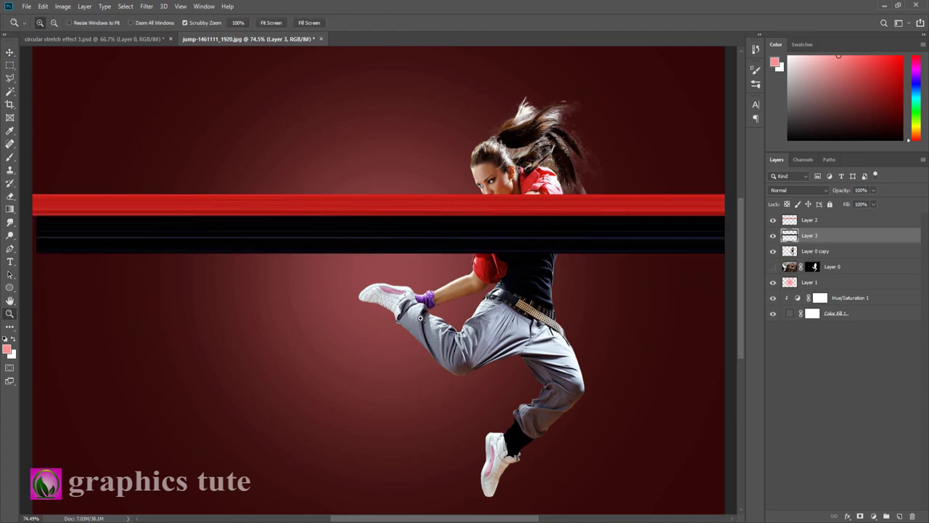
mouse_move(399, 287)
left_mouse_down()
mouse_move(429, 311)
mouse_move(547, 312)
left_mouse_up()
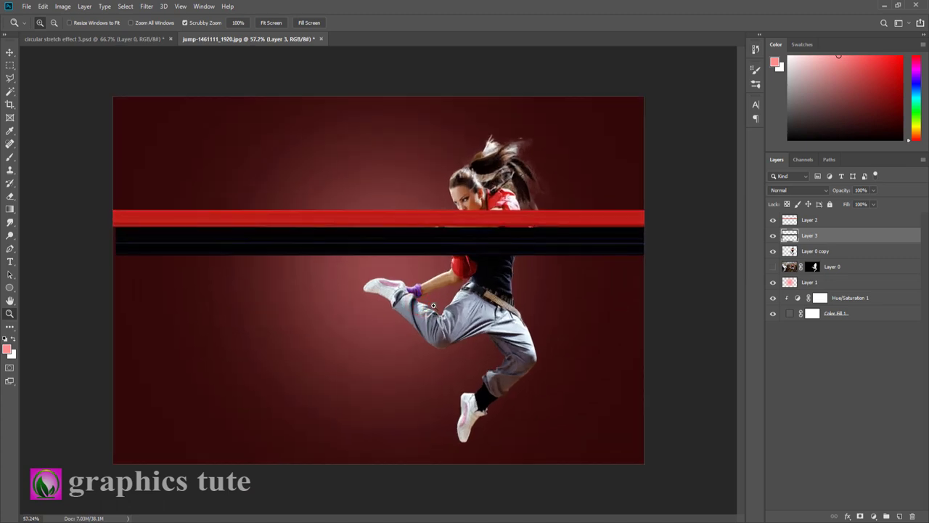
left_click_drag(476, 311, 481, 312)
left_click(821, 250)
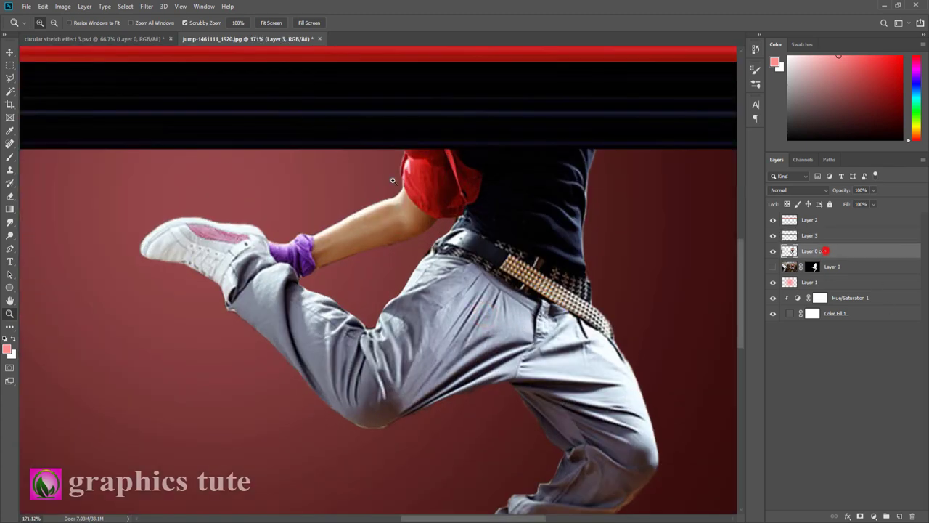
Step: Copy a thin vertical strip of the grey trousers onto new Layer 4
left_click(10, 65)
left_click_drag(436, 290, 437, 377)
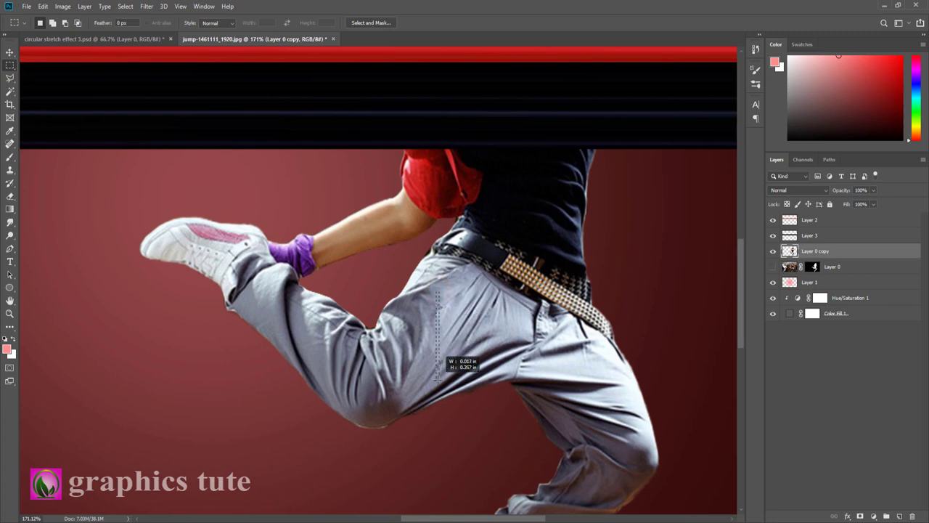
key("ctrl+j")
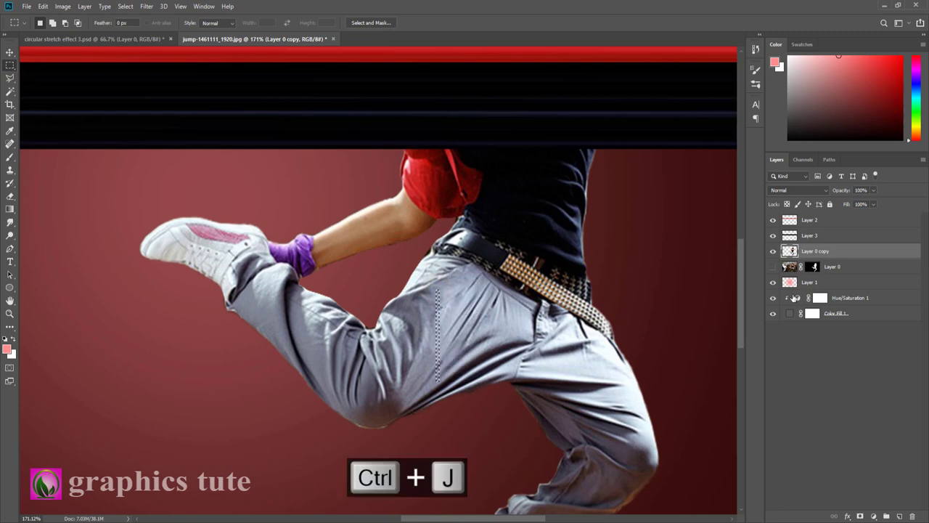
left_click(10, 313)
key("ctrl+minus")
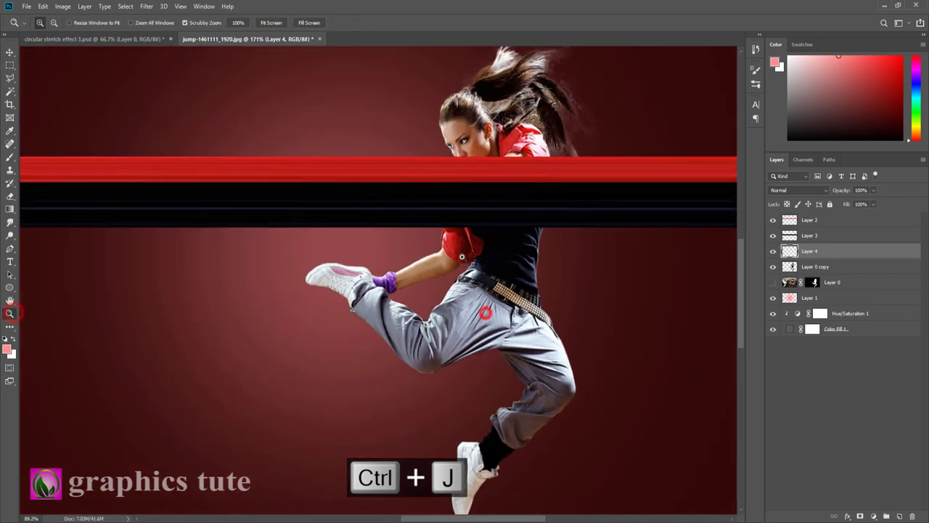
Step: Free-transform the trouser strip into a grey bar reaching both canvas edges at thigh height
left_click(10, 51)
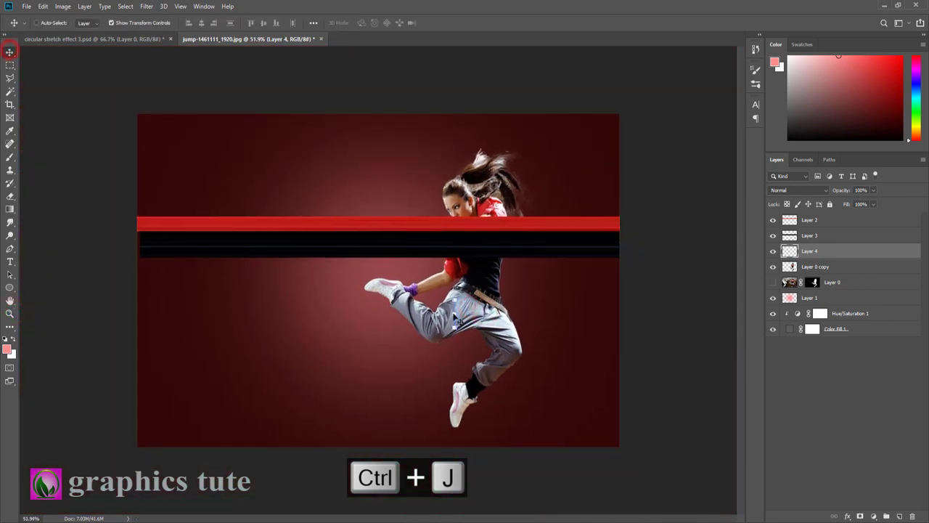
key("ctrl+t")
left_click_drag(463, 314, 622, 313)
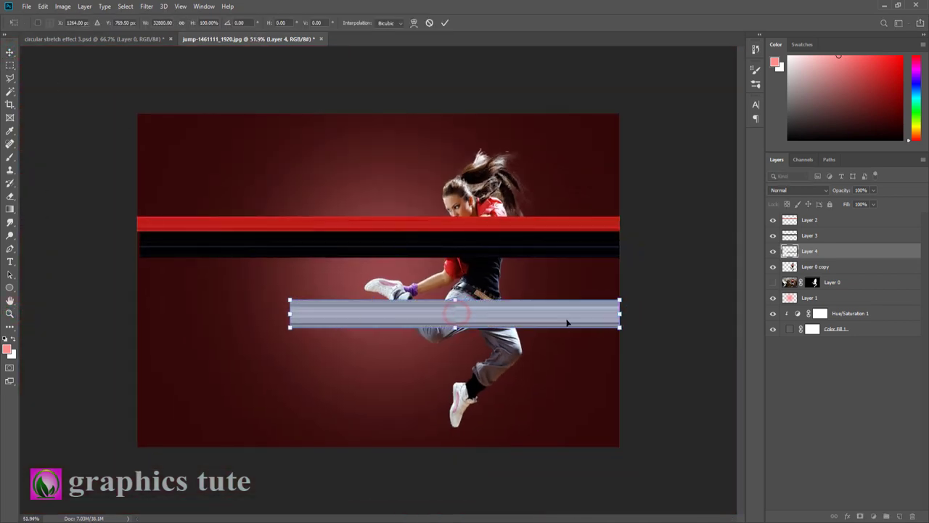
left_click_drag(555, 314, 472, 318)
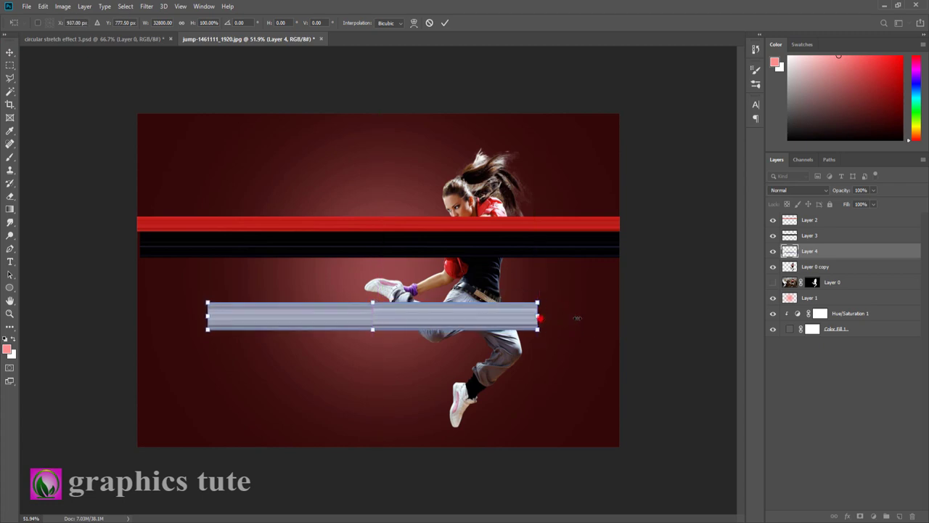
left_click_drag(538, 318, 623, 318)
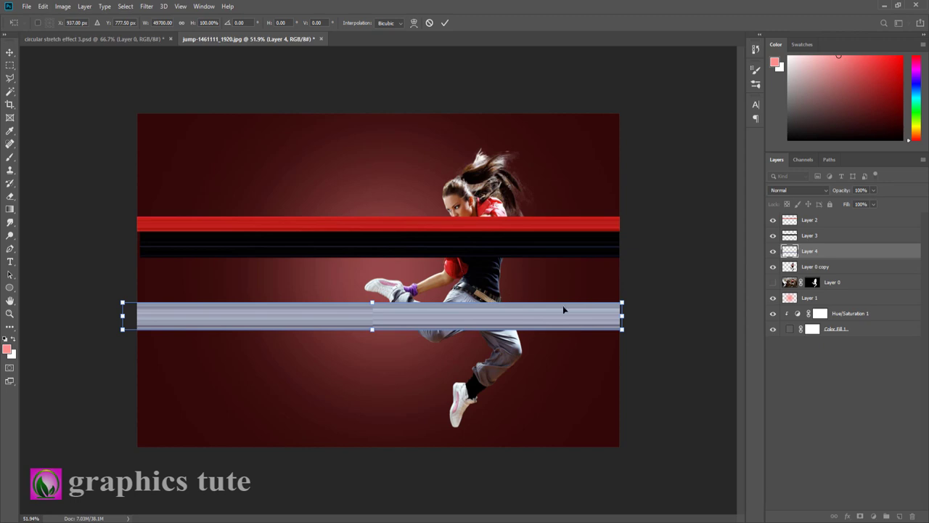
left_click_drag(121, 316, 139, 316)
left_click_drag(623, 316, 619, 317)
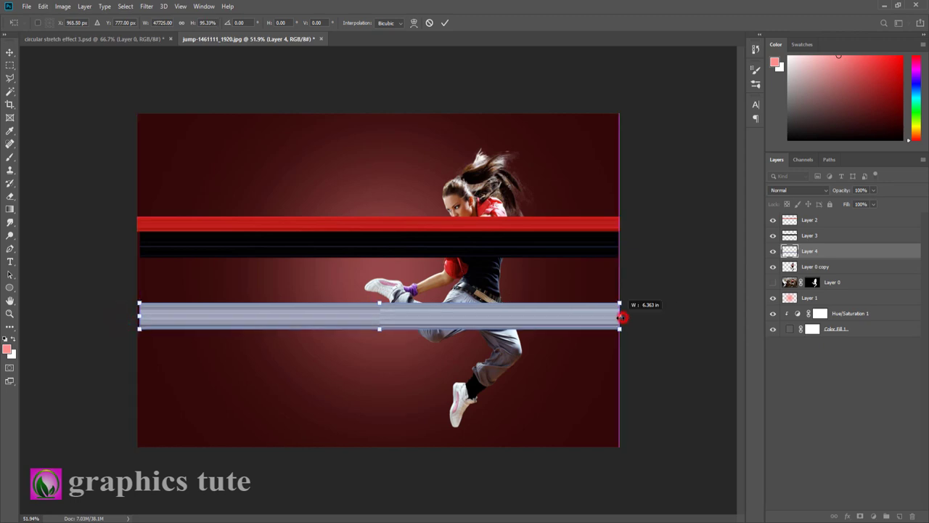
left_click(445, 23)
Step: Align the ends of the black and red bars exactly with the canvas edges
left_click(833, 233)
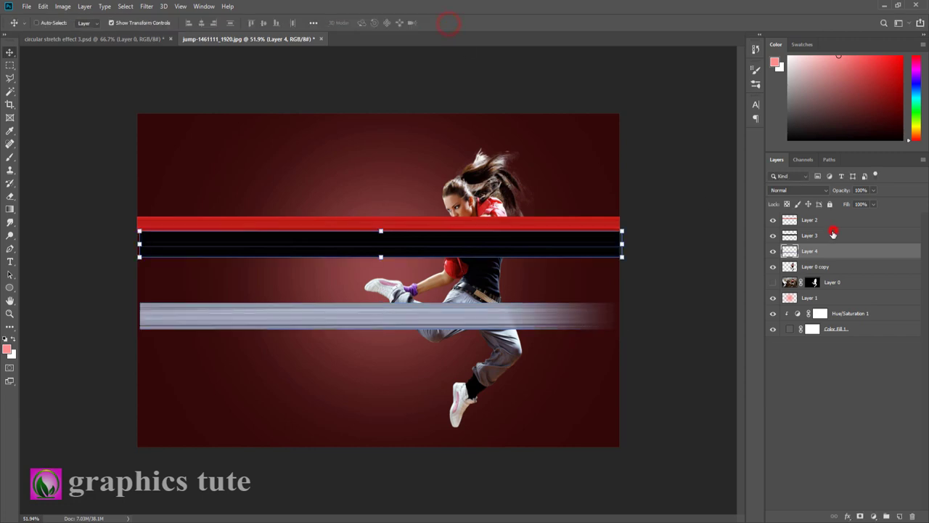
key("ctrl+t")
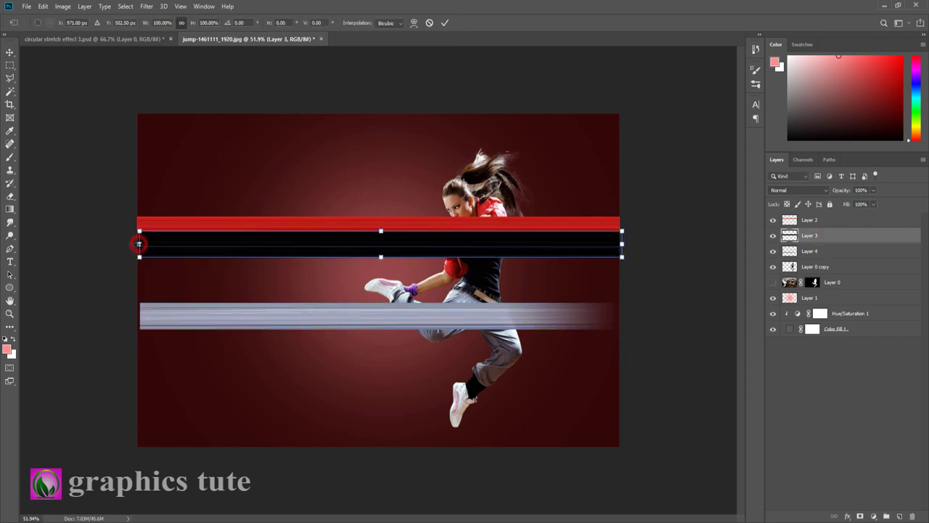
left_click_drag(139, 244, 136, 244)
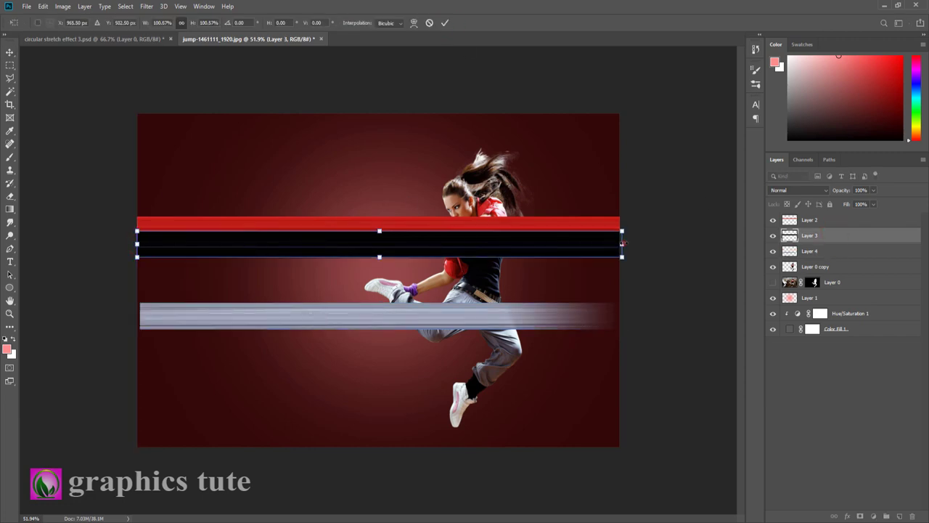
left_click_drag(622, 244, 619, 244)
left_click(445, 22)
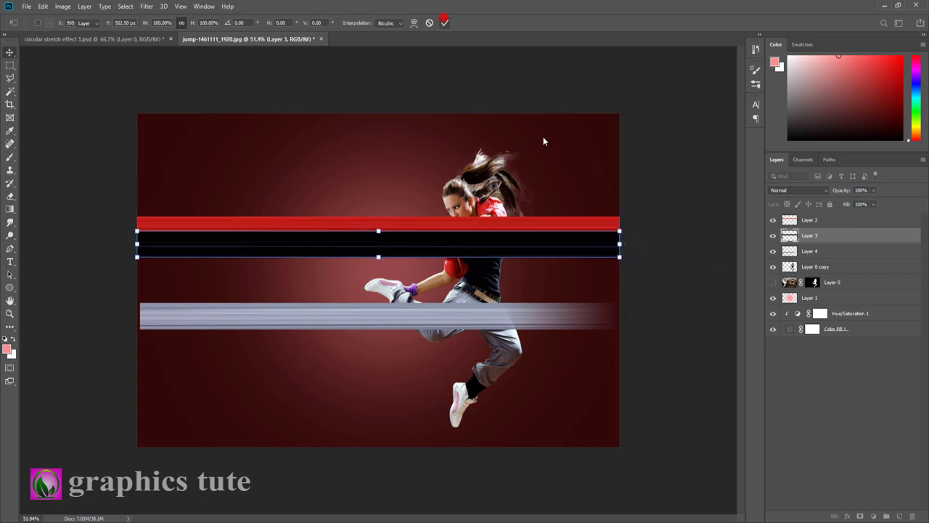
left_click(847, 223)
key("ctrl+t")
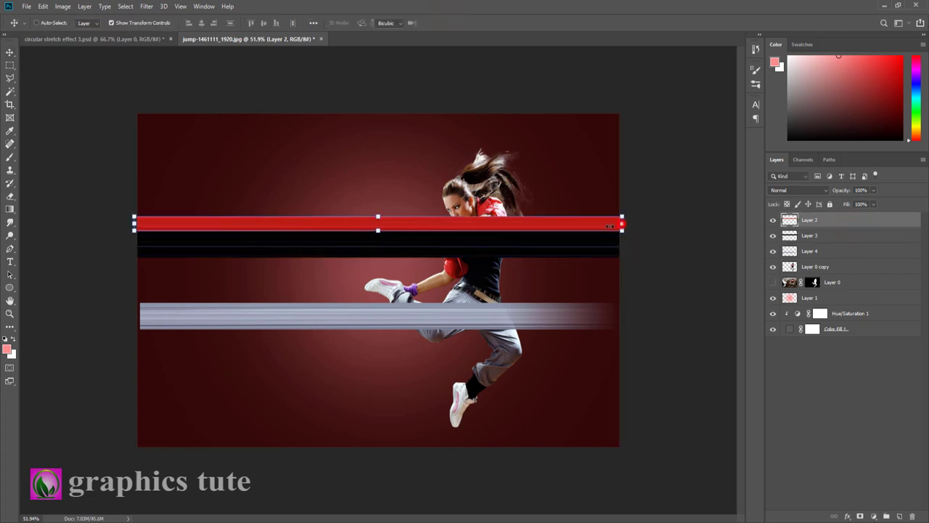
left_click_drag(622, 223, 620, 223)
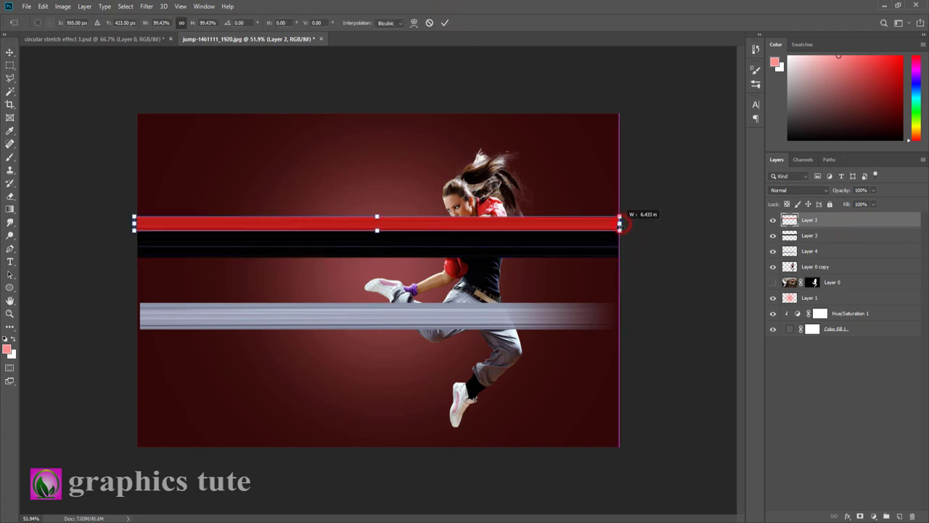
left_click(443, 22)
Step: Move the grey streak up under the black band and stretch it to the canvas edge
left_click(823, 251)
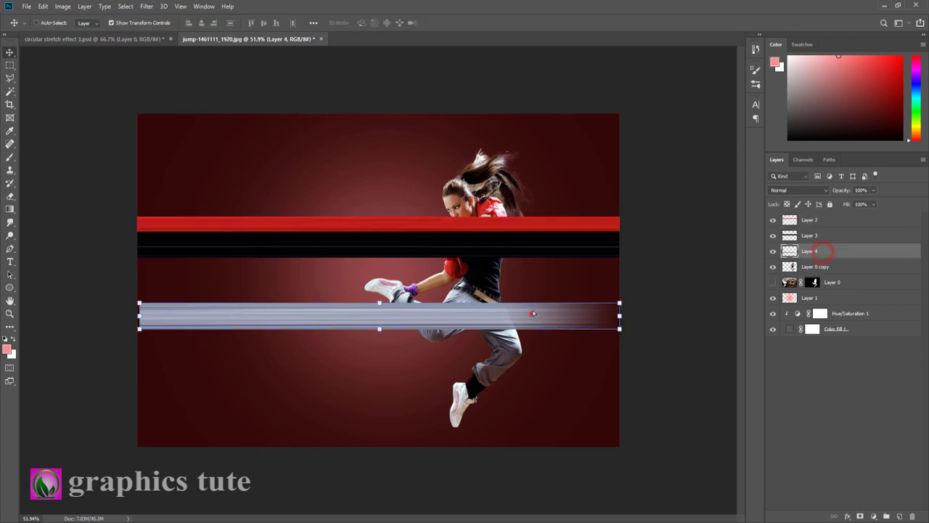
left_click_drag(533, 313, 531, 278)
left_click_drag(619, 274, 690, 274)
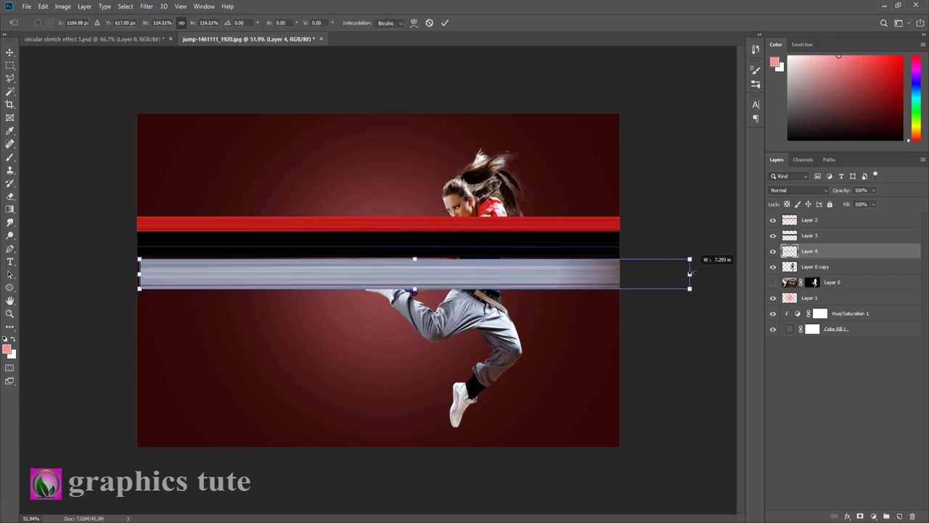
mouse_move(527, 282)
left_mouse_down()
mouse_move(595, 335)
mouse_move(581, 326)
mouse_move(600, 326)
left_mouse_up()
left_click(445, 24)
key("z")
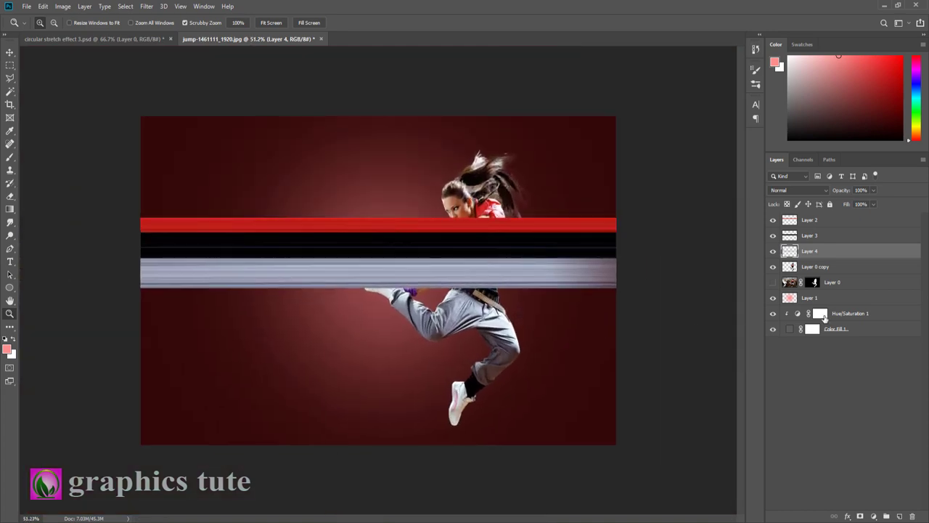
Step: Cut away the grey stripe's right part and shrink the stripe horizontally to about 68%
left_click(772, 251)
left_click(10, 66)
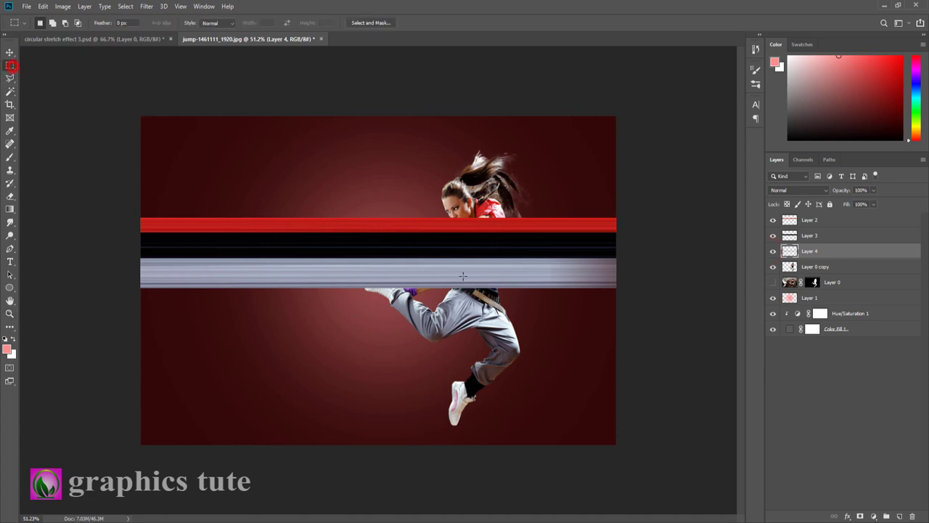
left_click_drag(498, 194, 639, 336)
key("ctrl+x")
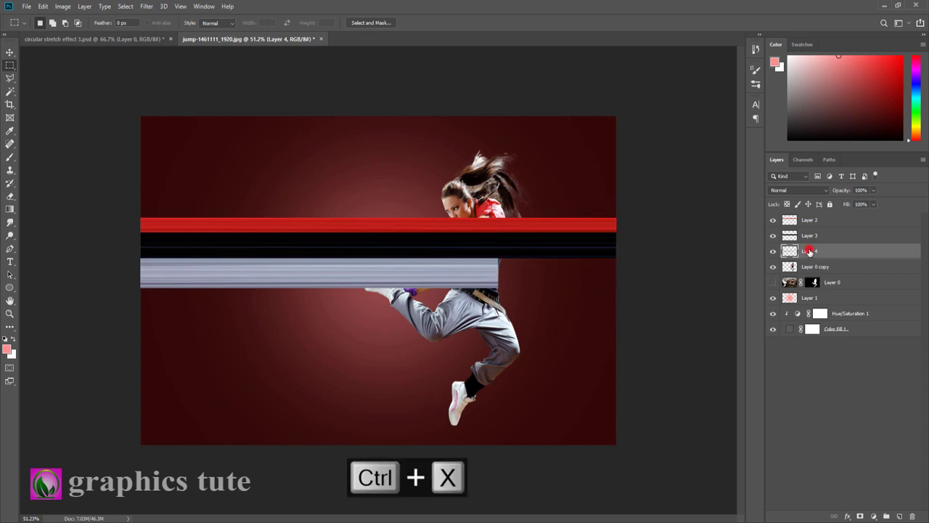
left_click(9, 54)
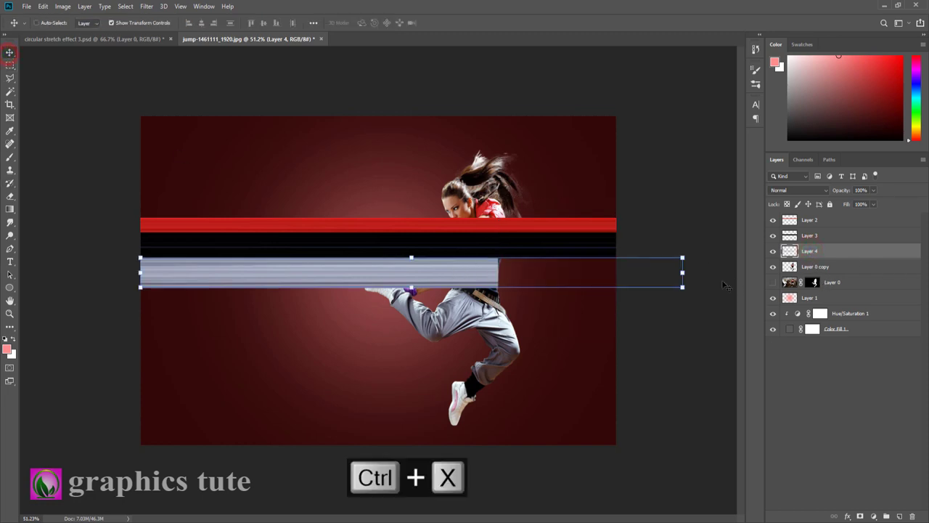
left_click_drag(682, 272, 511, 272)
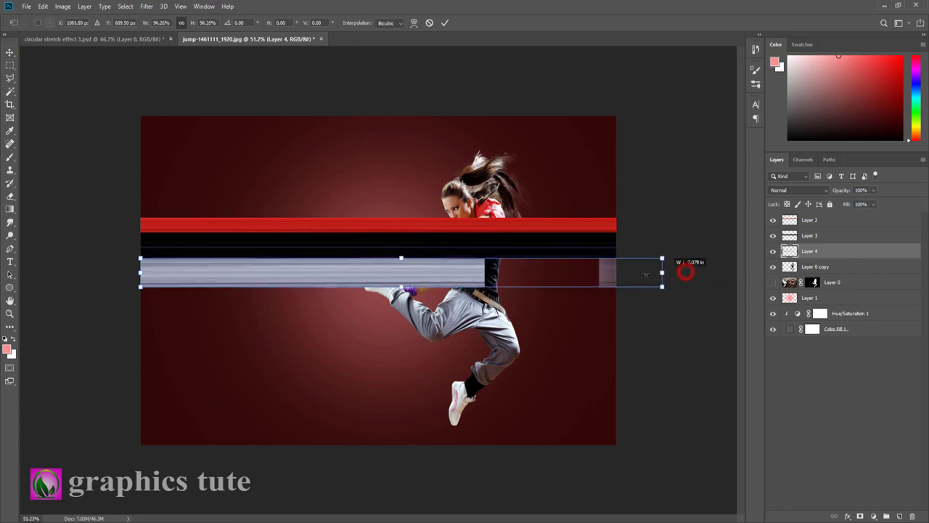
Step: Cut the stripe piece over the dancer's torso and stretch the stripe wider and taller
left_click(9, 65)
left_click_drag(461, 249, 564, 297)
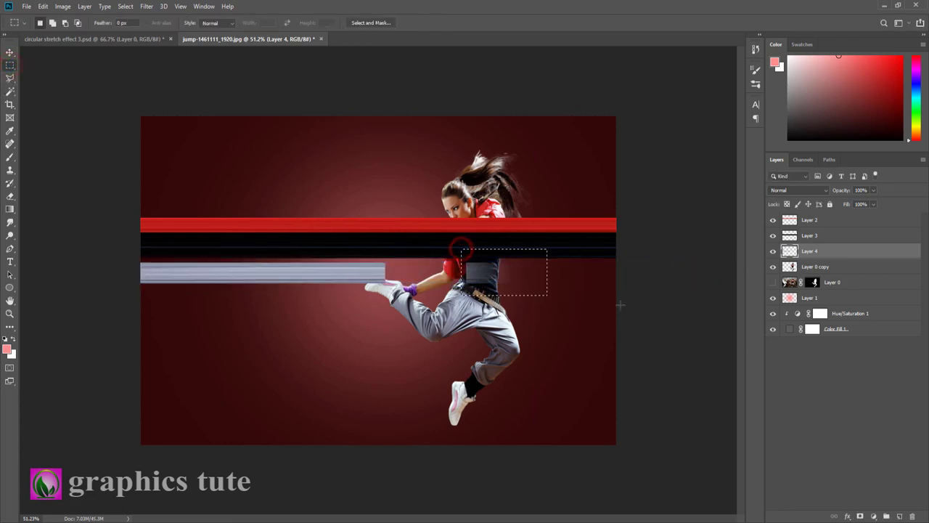
key("ctrl+x")
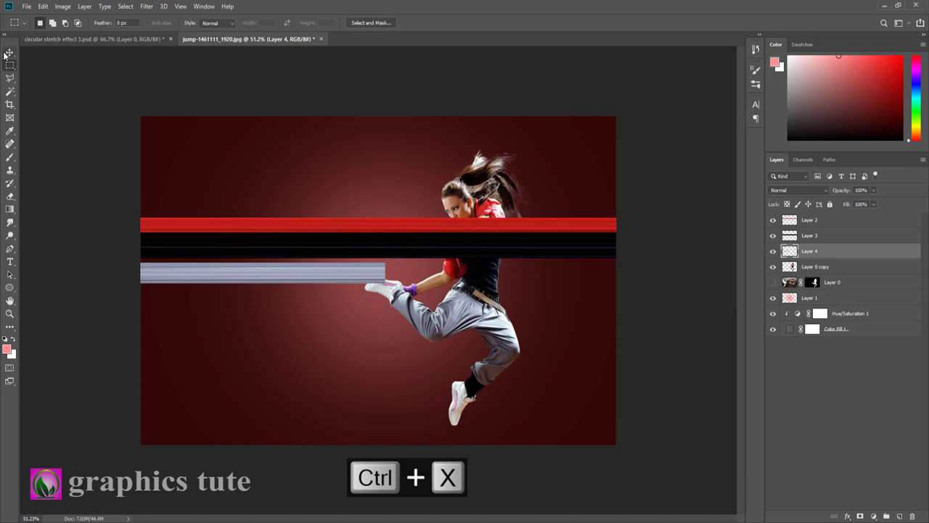
left_click(9, 53)
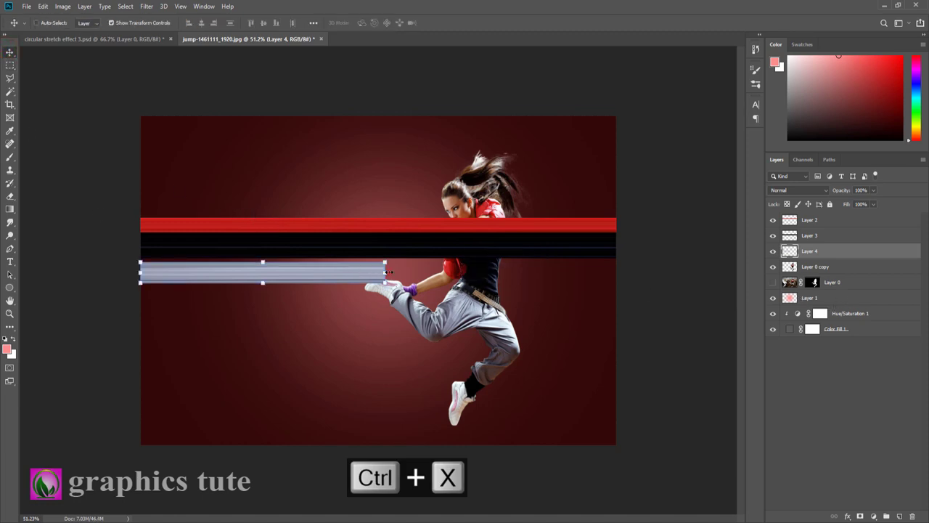
left_click_drag(386, 273, 621, 277)
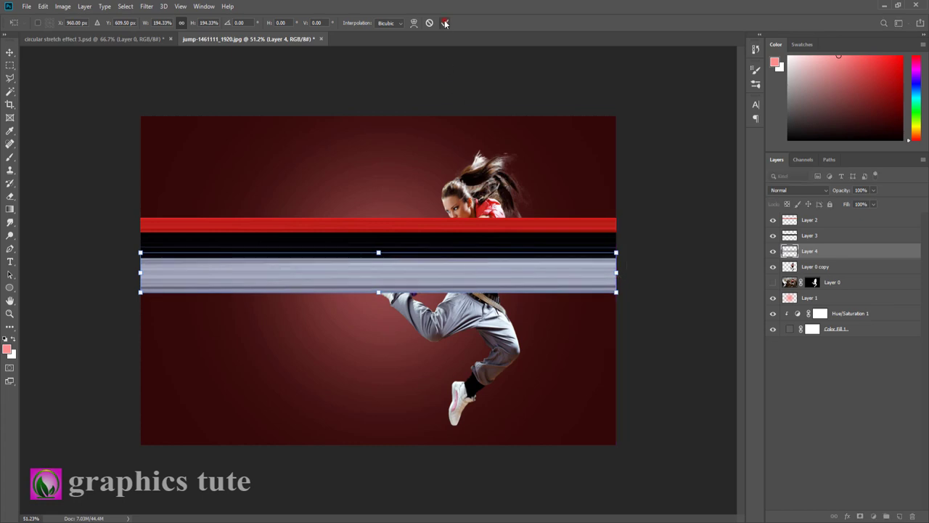
left_click(445, 22)
key("z")
mouse_move(394, 284)
left_mouse_down()
mouse_move(408, 294)
mouse_move(392, 280)
mouse_move(436, 290)
mouse_move(396, 290)
mouse_move(417, 291)
left_mouse_up()
left_click(10, 54)
Step: Merge the red, black and grey band layers (Layers 2–4) into one Layer 2
left_click(9, 314)
left_click(823, 236, "ctrl")
left_click(821, 220, "ctrl")
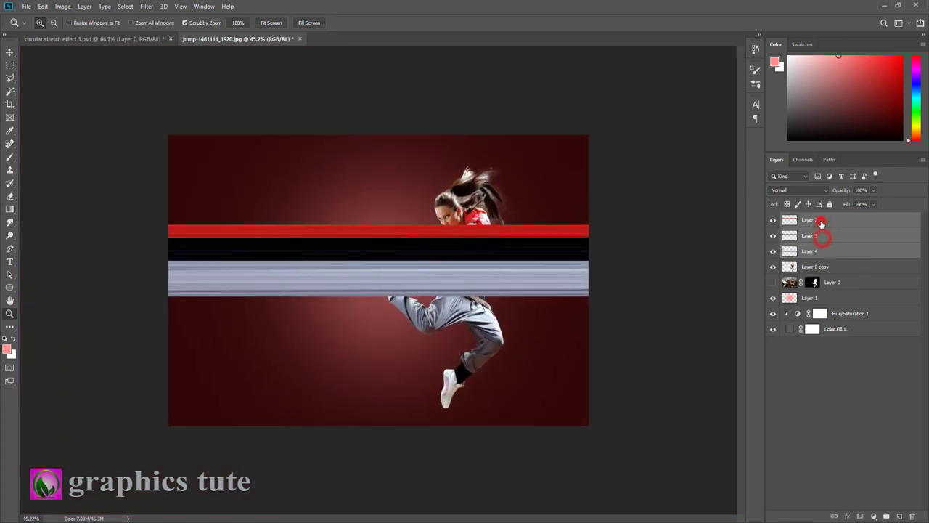
key("ctrl+e")
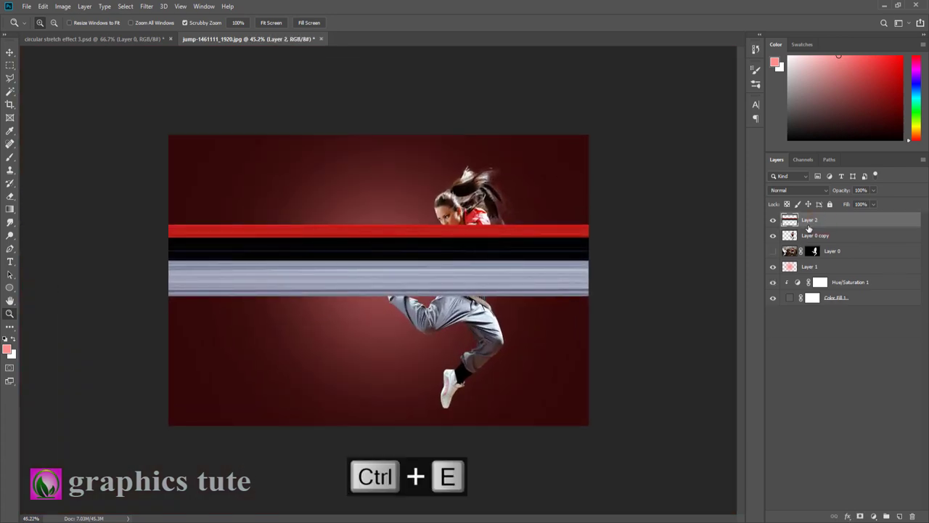
Step: Duplicate the merged band layer and place the copy just below the original bands
key("ctrl+j")
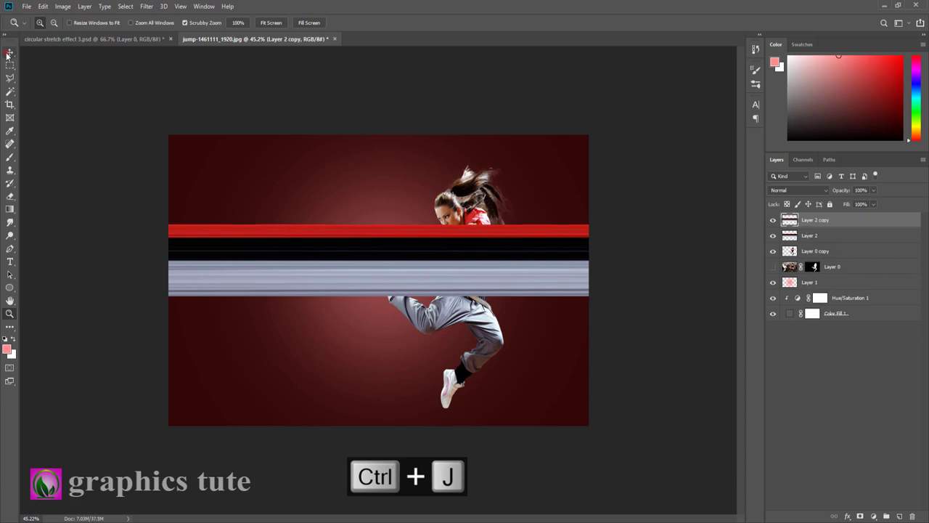
left_click(10, 52)
left_click_drag(449, 266, 447, 336)
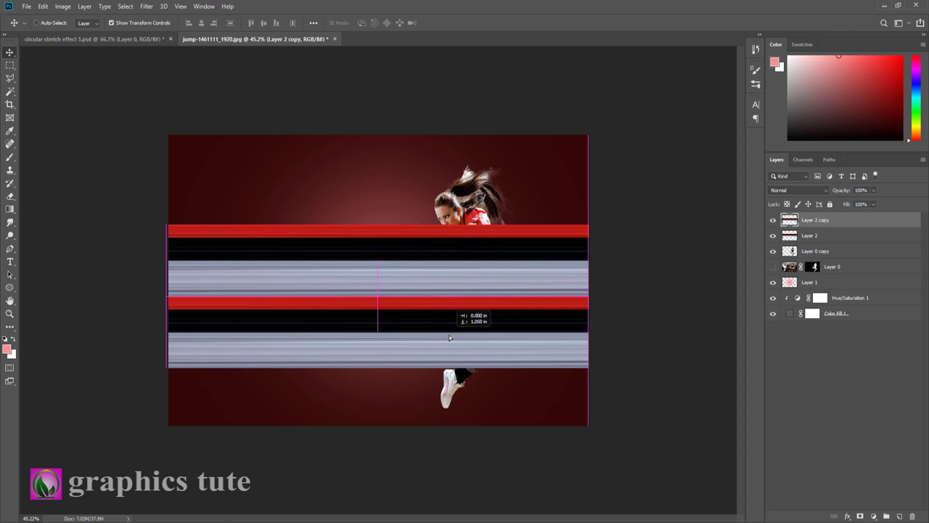
left_click_drag(449, 338, 449, 338)
key("z")
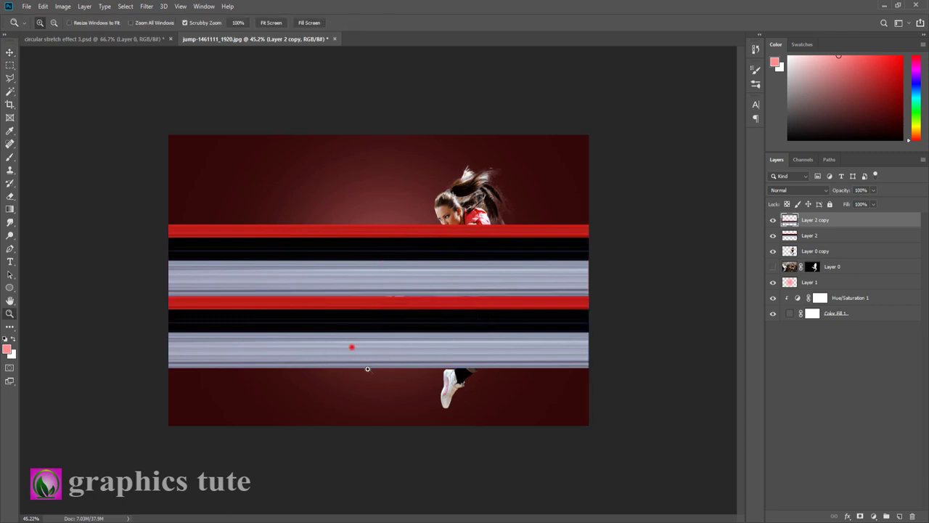
left_click_drag(352, 347, 375, 366)
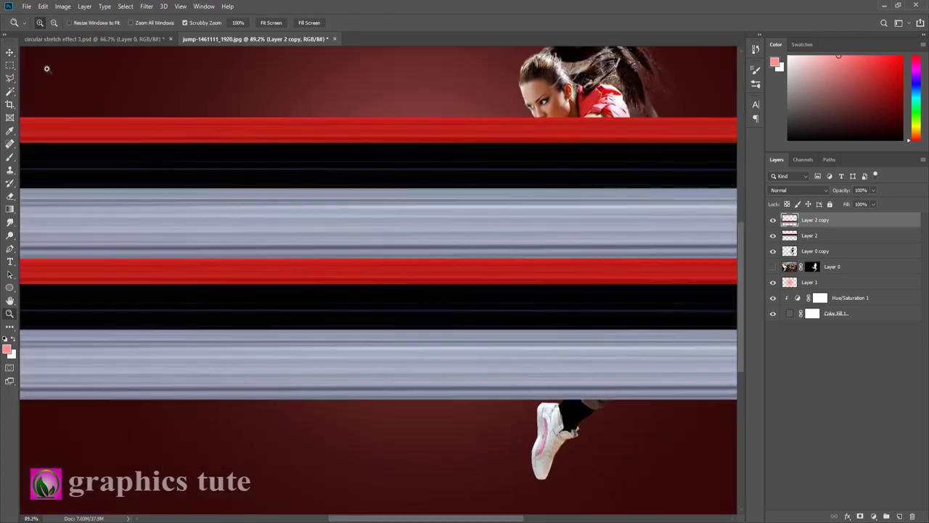
key("v")
left_click_drag(288, 322, 284, 322)
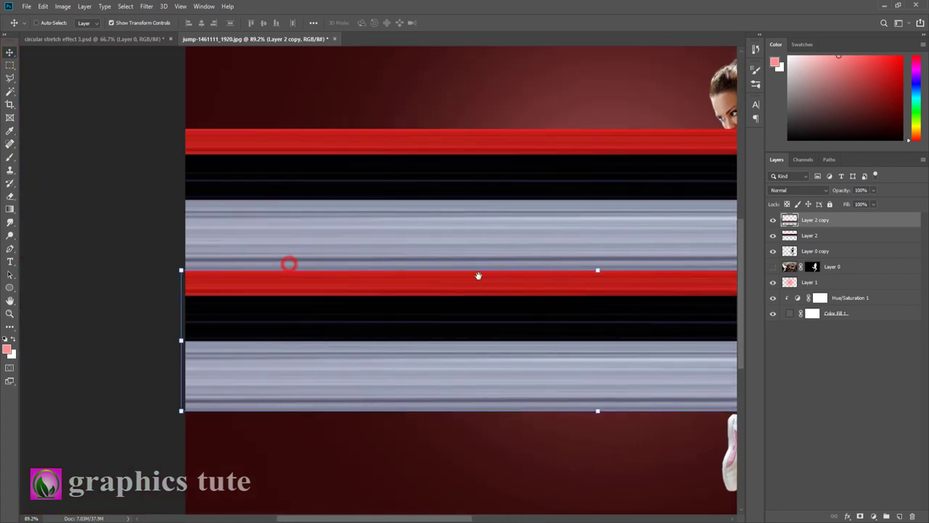
mouse_move(288, 264)
left_mouse_down()
mouse_move(92, 258)
mouse_move(385, 258)
left_mouse_up()
left_click_drag(88, 323, 88, 322)
left_click(444, 23)
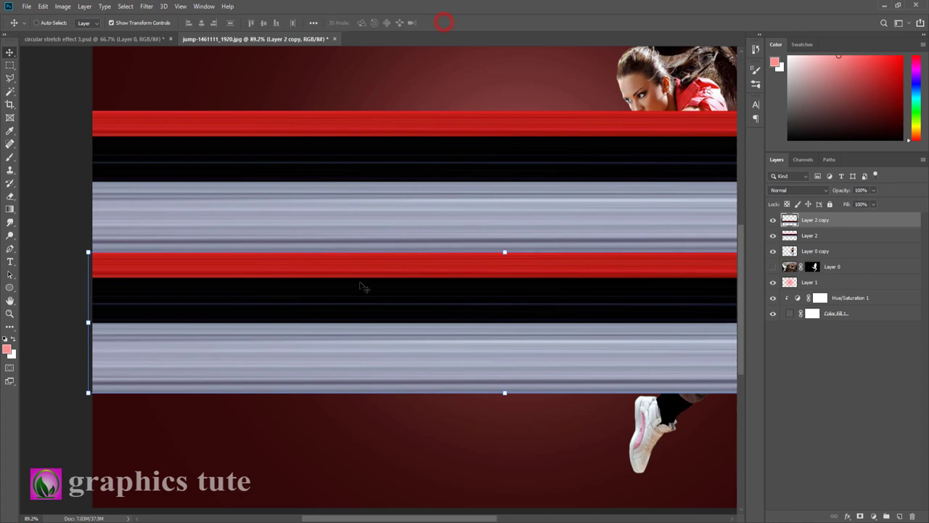
Step: Duplicate Layer 2 again and merge the two band copies into one layer
key("z")
left_click_drag(415, 306, 388, 274)
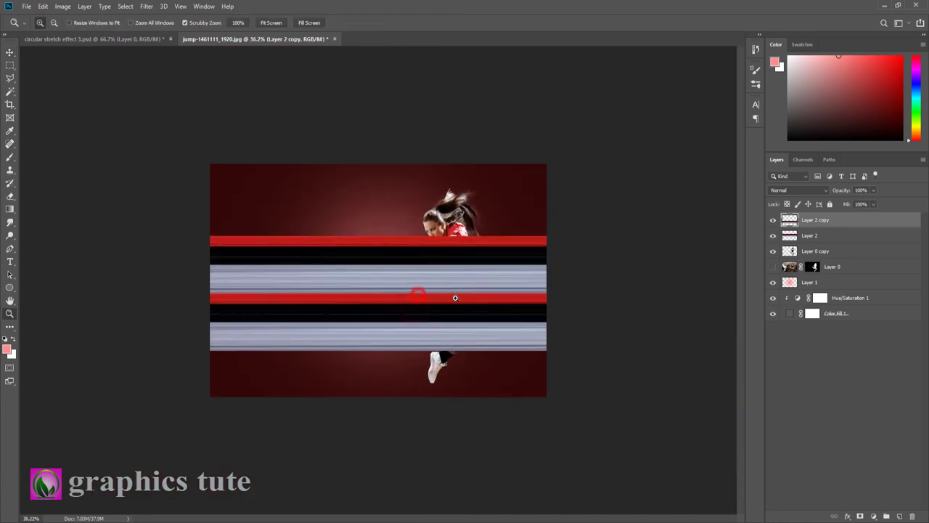
left_click(834, 239, "shift")
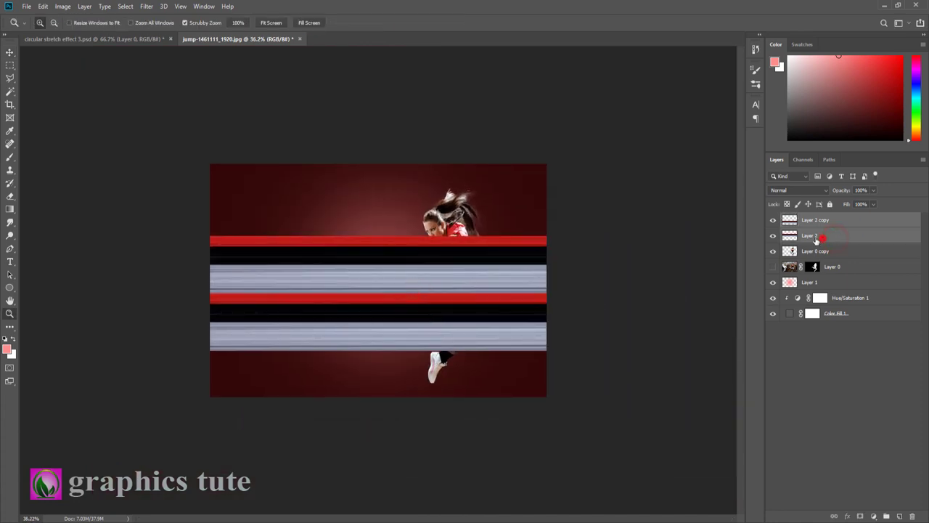
left_click(819, 242)
key("ctrl+j")
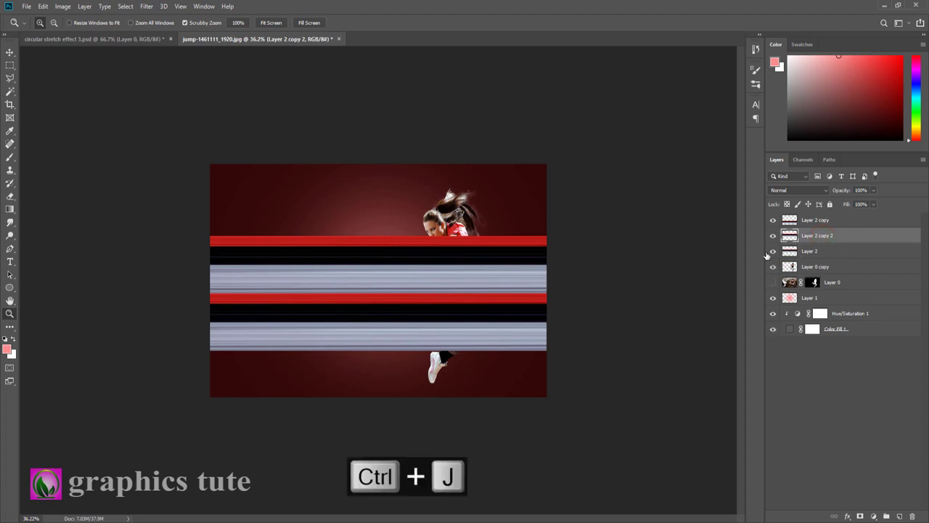
left_click(813, 223, "shift")
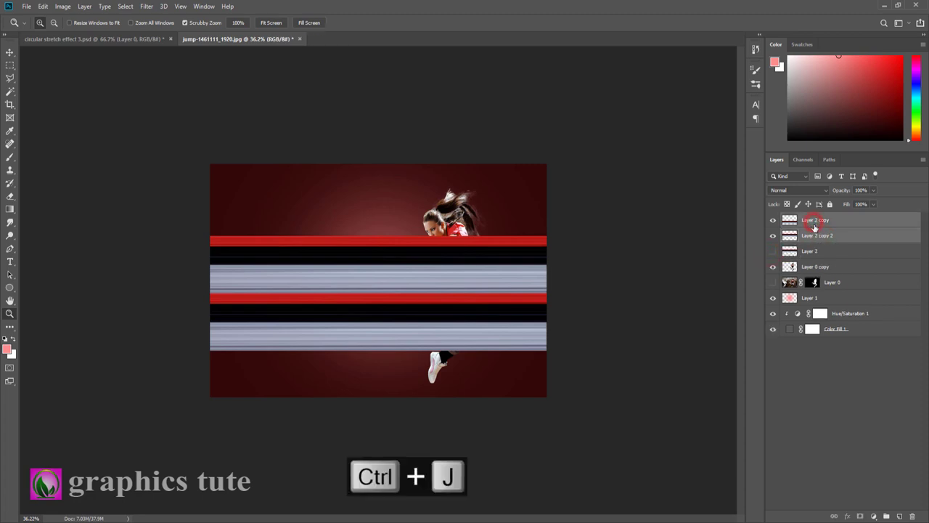
key("ctrl+e")
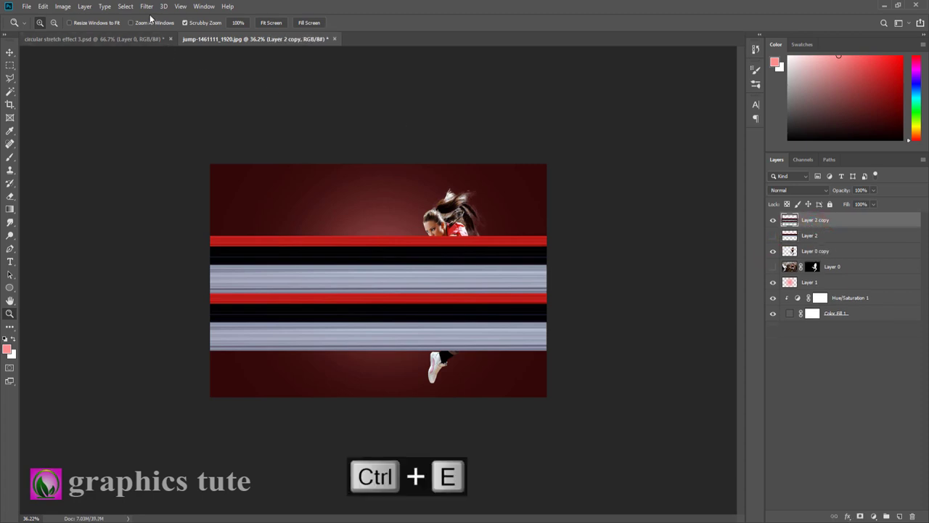
left_click(148, 6)
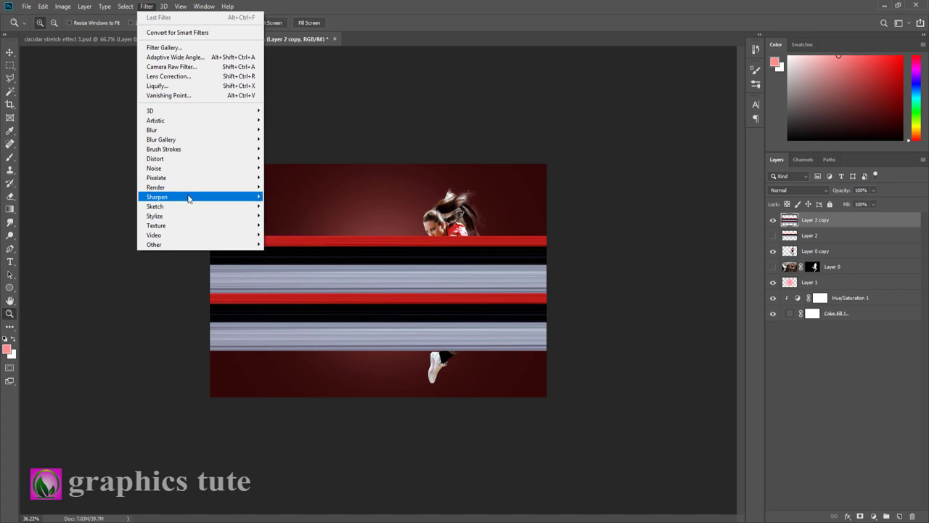
mouse_move(155, 159)
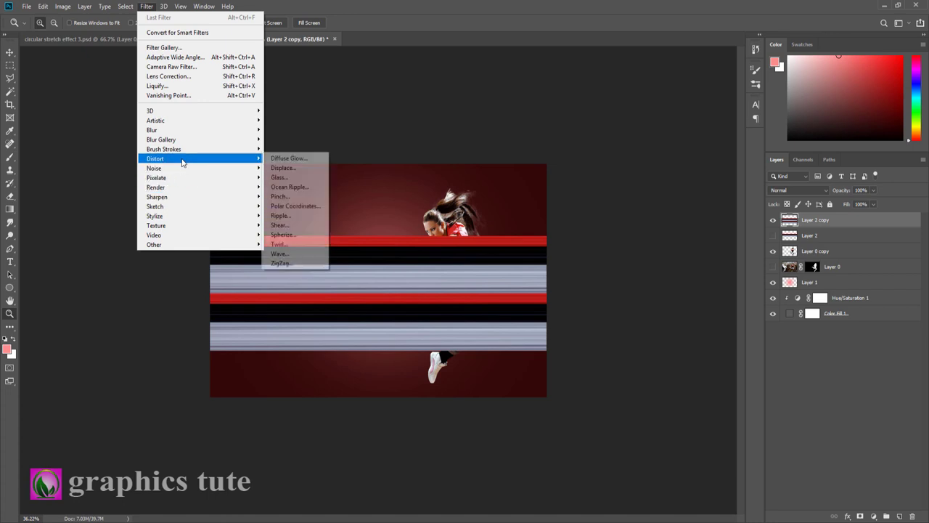
Step: Apply Distort > Polar Coordinates, Rectangular to Polar, to bend the bands into rings around the dancer
left_click(289, 207)
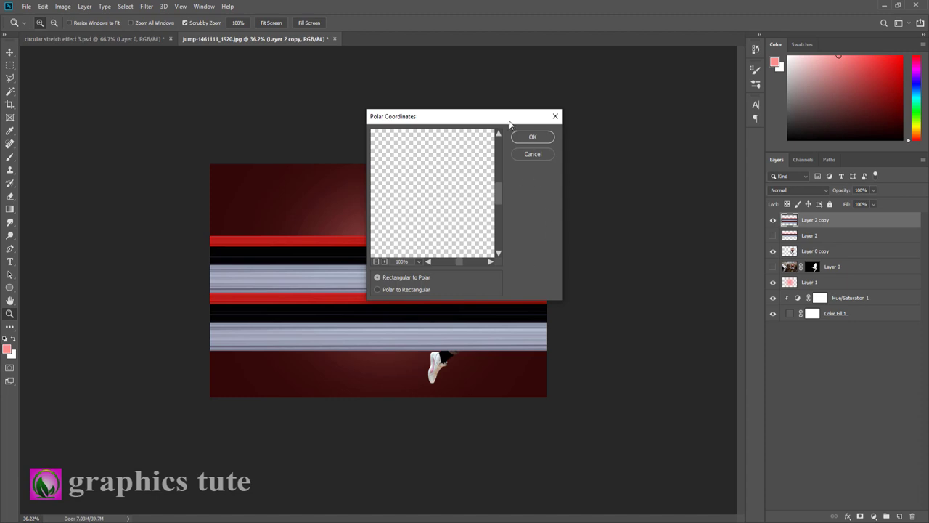
left_click(456, 260)
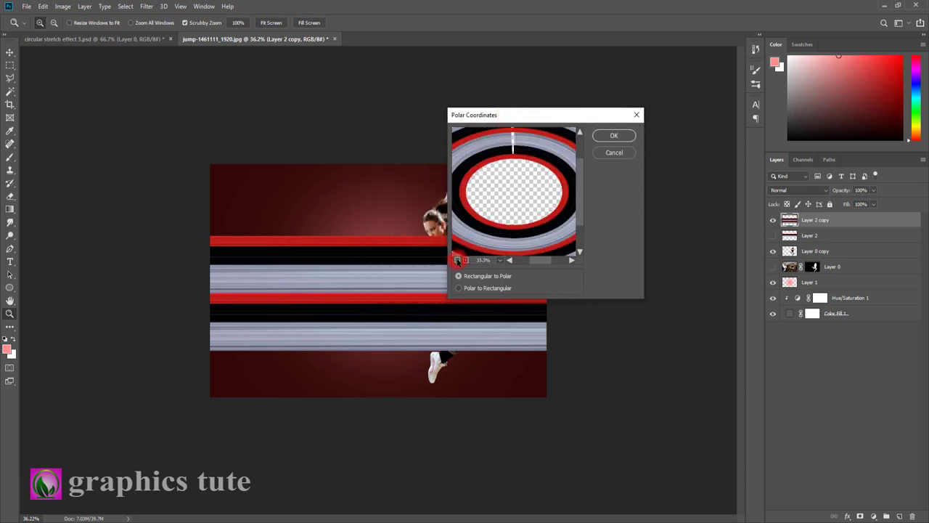
left_click(457, 260)
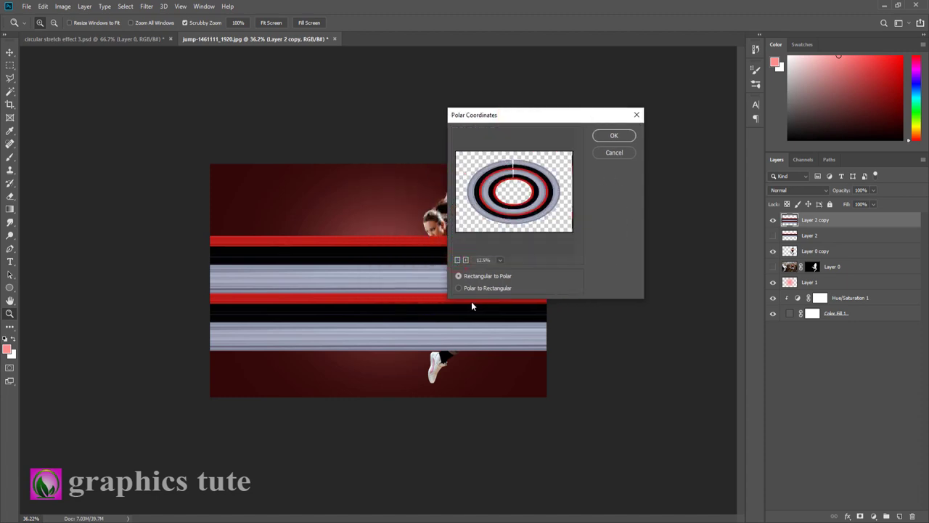
left_click(612, 136)
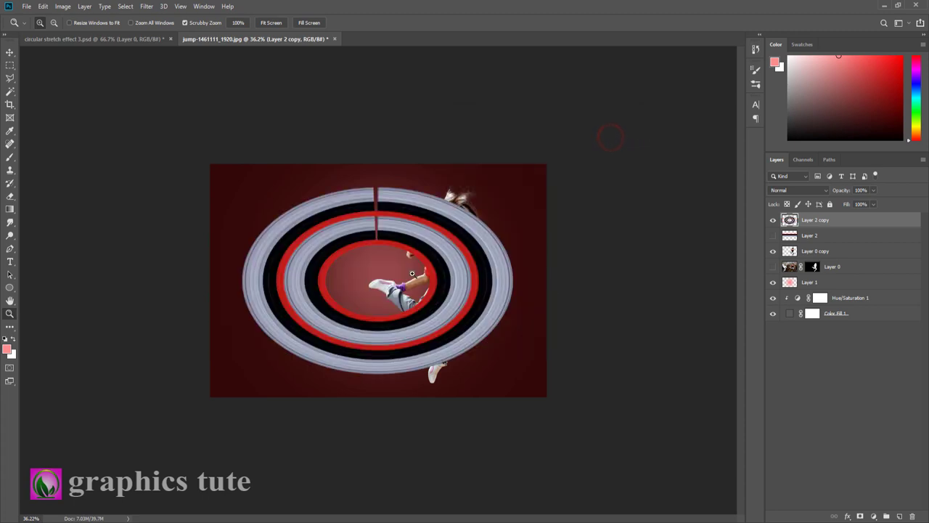
left_click_drag(415, 294, 430, 308)
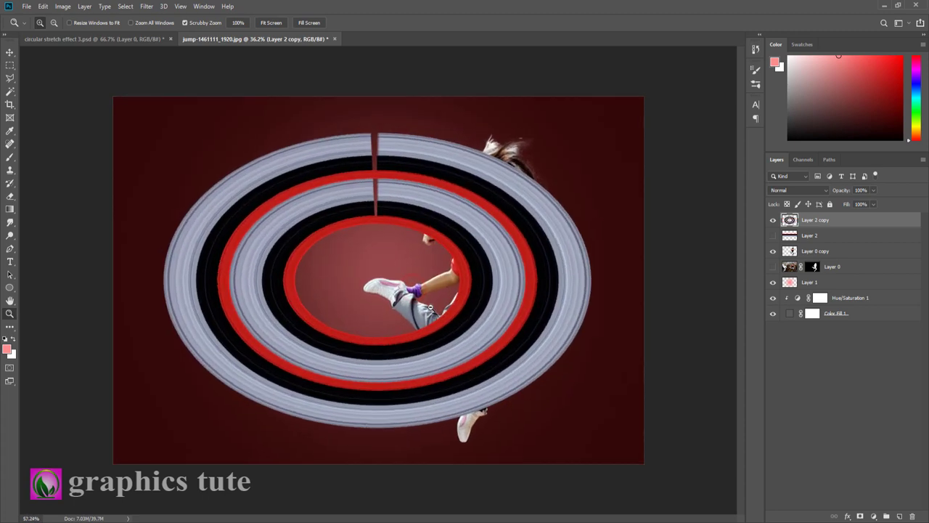
Step: Scale the Layer 2 copy rings up to about 105%
left_click(10, 51)
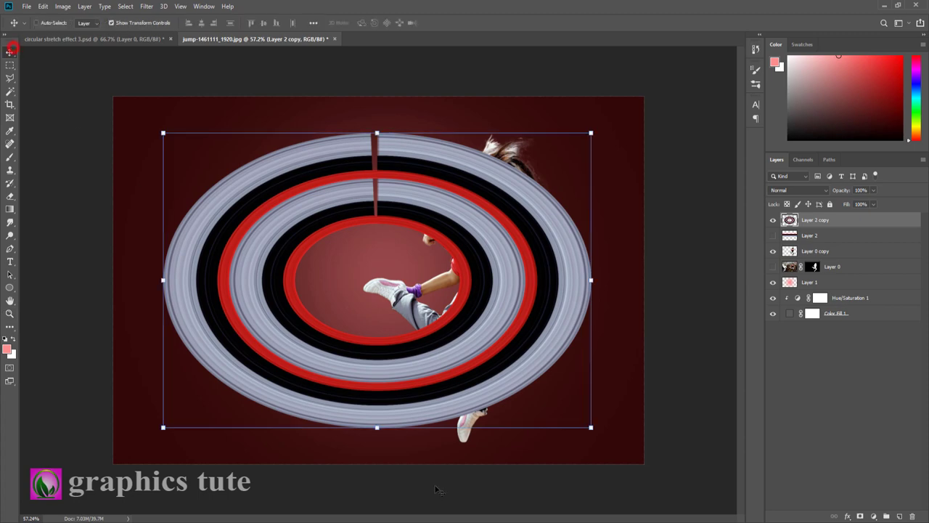
left_click_drag(377, 428, 378, 443)
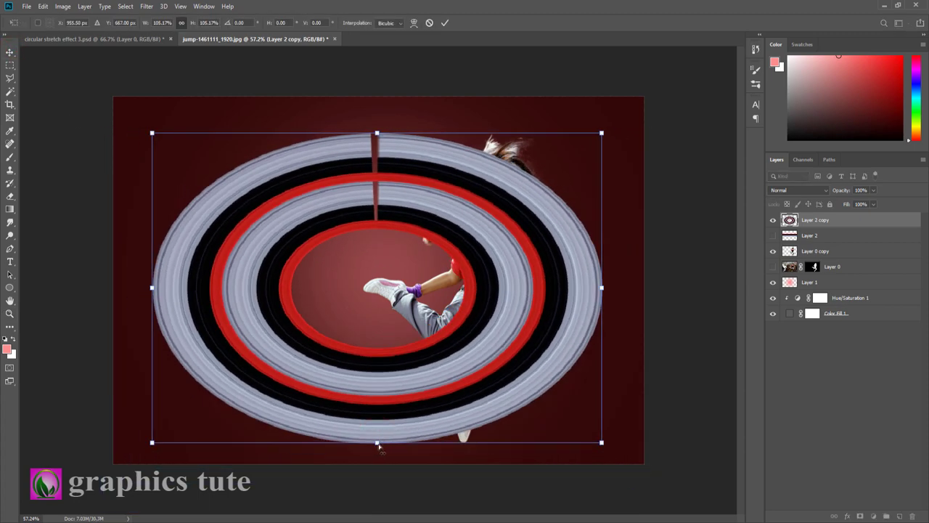
left_click_drag(376, 442, 377, 447)
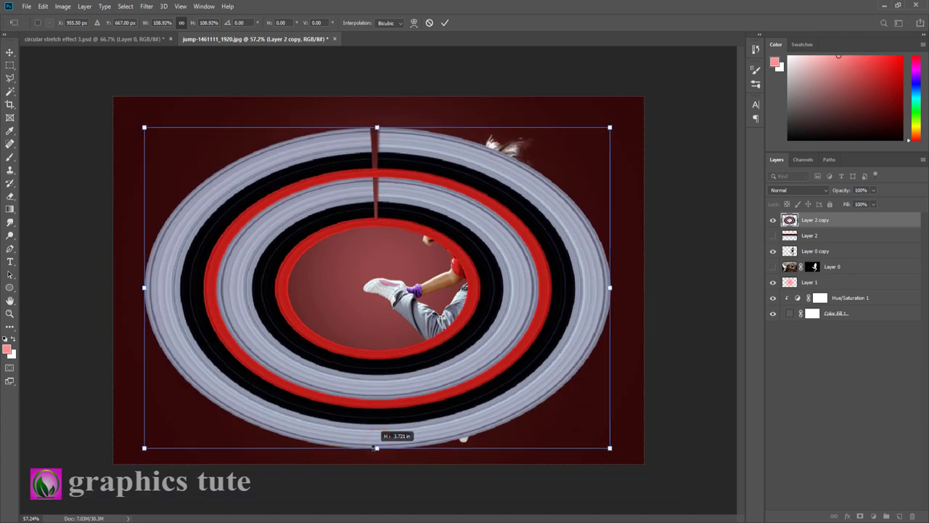
left_click(445, 23)
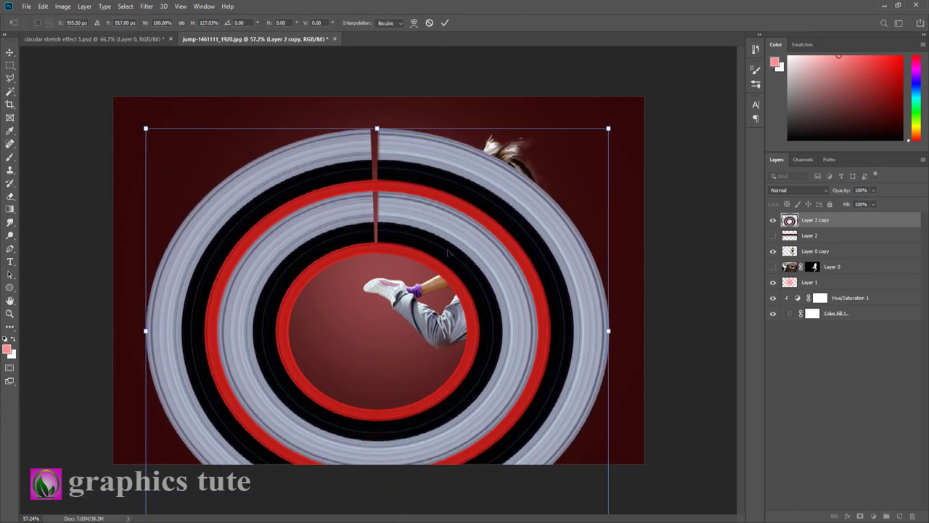
Step: Reshape the oval rings into a smaller round circle, about 61% wide and 85% tall
left_click_drag(377, 447, 377, 490)
left_click_drag(456, 218, 456, 228)
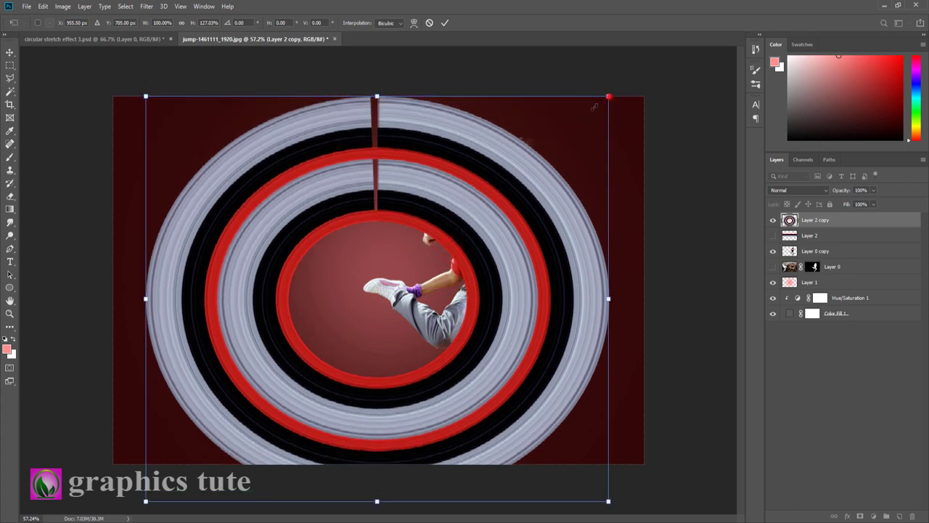
left_click_drag(609, 96, 519, 174)
left_click_drag(433, 265, 433, 210)
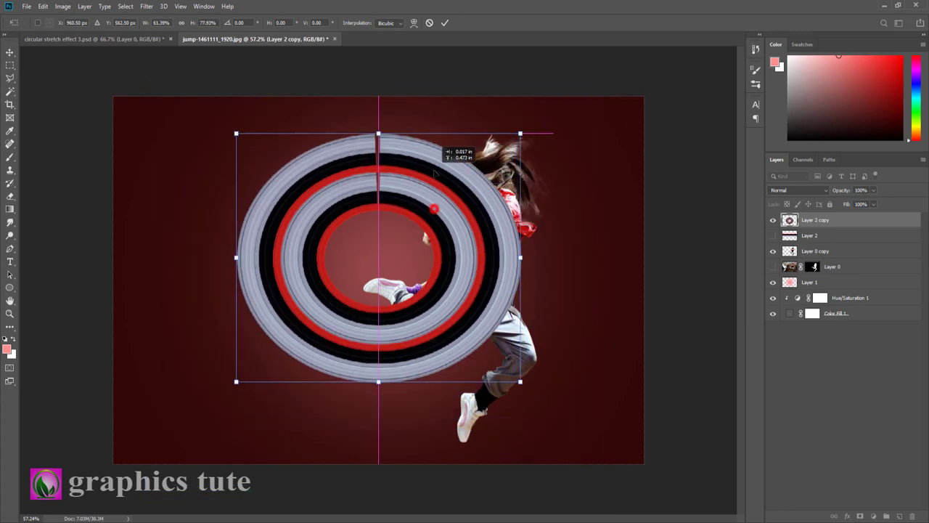
left_click_drag(434, 172, 434, 178)
left_click_drag(379, 393, 379, 411)
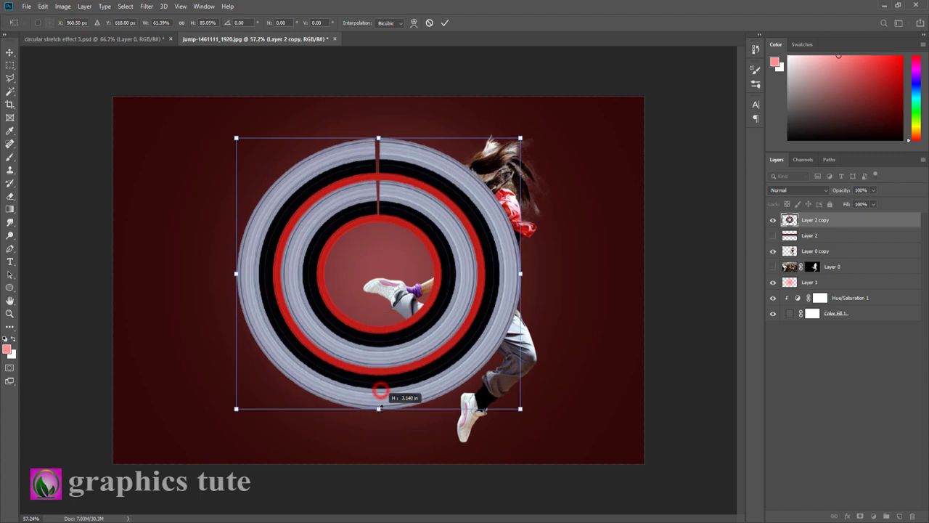
left_click(447, 24)
key("z")
left_click(406, 274)
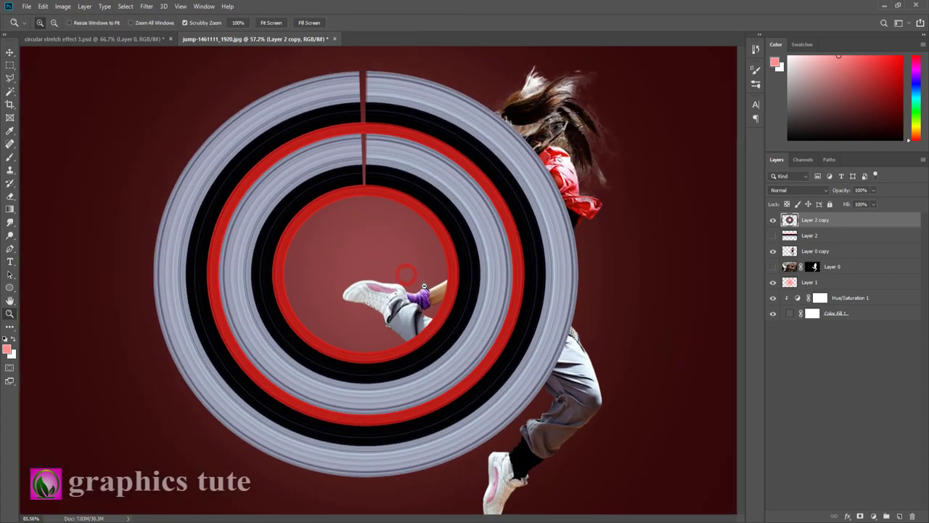
left_click_drag(424, 288, 413, 282)
left_click(10, 52)
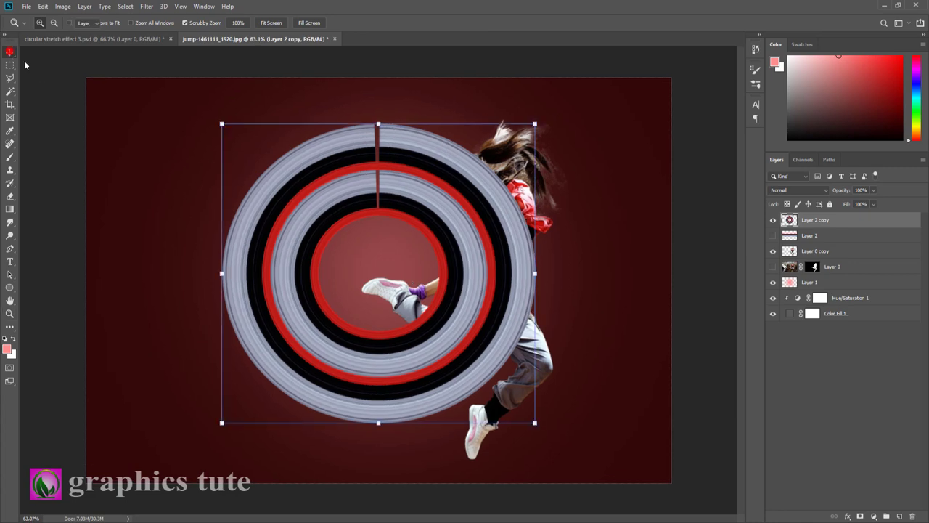
Step: Place the ring layer below the dancer and shift the rings right behind her
left_click(828, 221)
left_click_drag(830, 256, 834, 256)
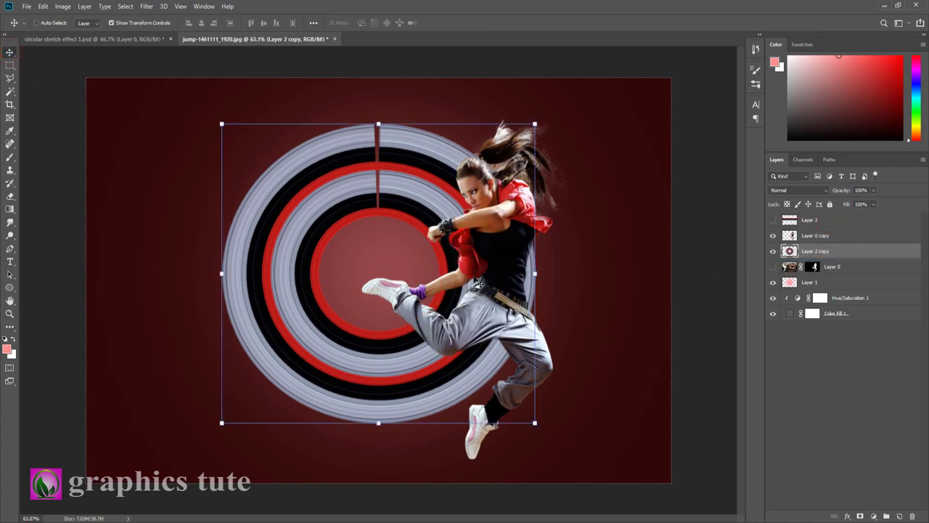
mouse_move(436, 203)
left_mouse_down()
mouse_move(519, 210)
mouse_move(492, 215)
left_mouse_up()
Step: Select both the ring and dancer layers and enlarge them together
left_click(810, 235)
left_click(815, 250)
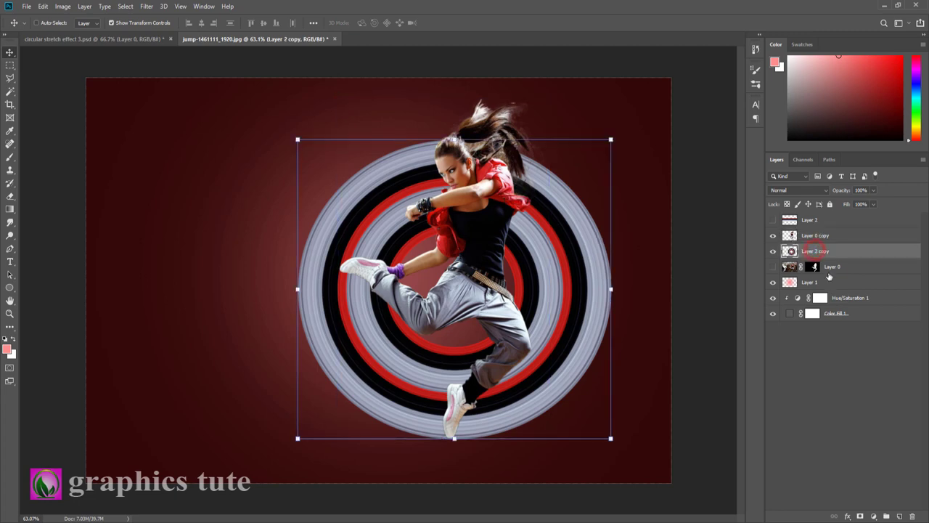
left_click(816, 236, "shift")
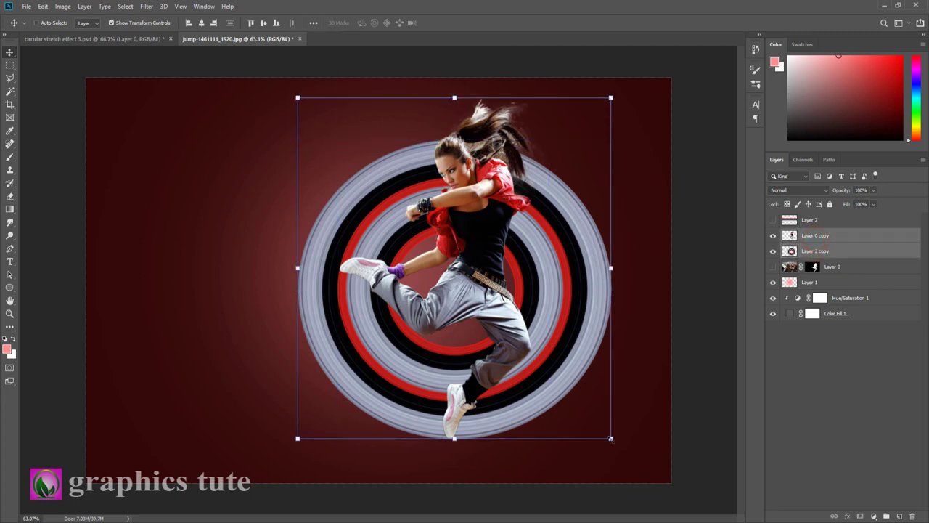
left_click_drag(612, 438, 634, 444)
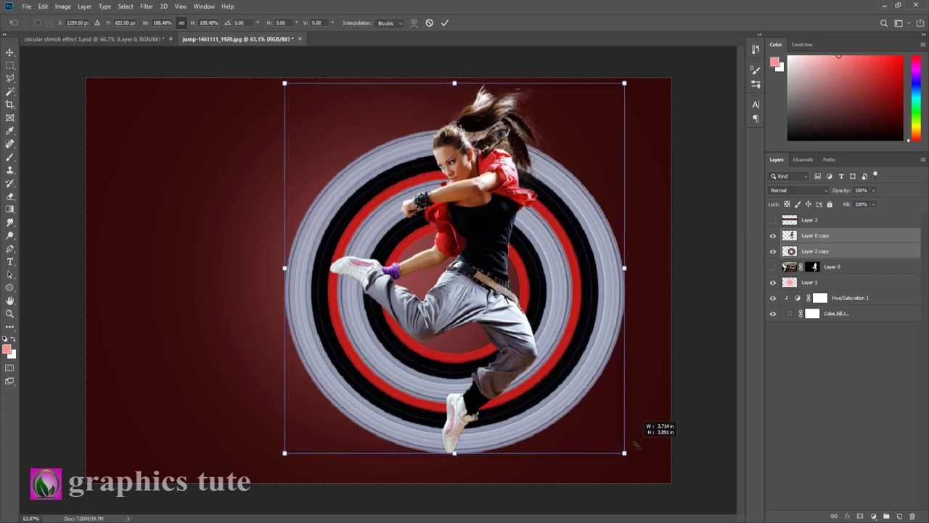
left_click_drag(633, 445, 636, 446)
left_click(444, 24)
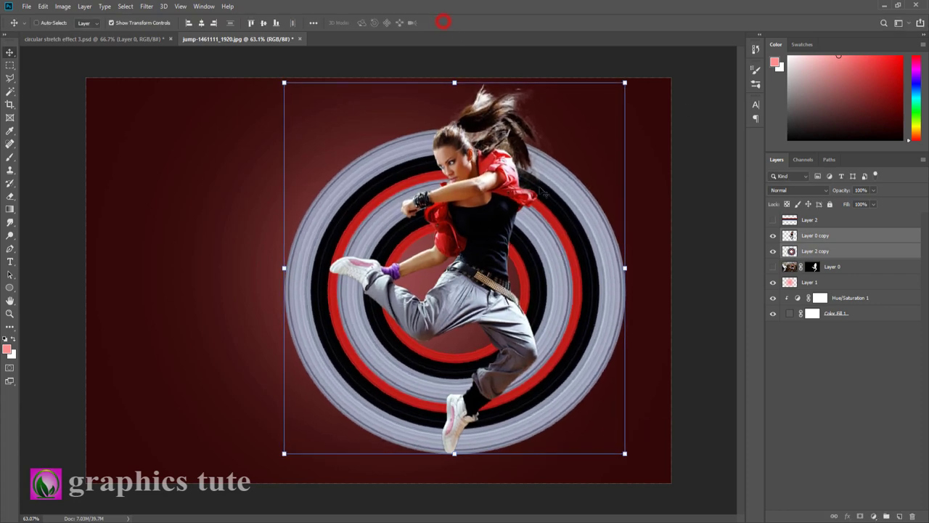
Step: Free Transform the ring layer alone, stretching it slightly taller
left_click(810, 251)
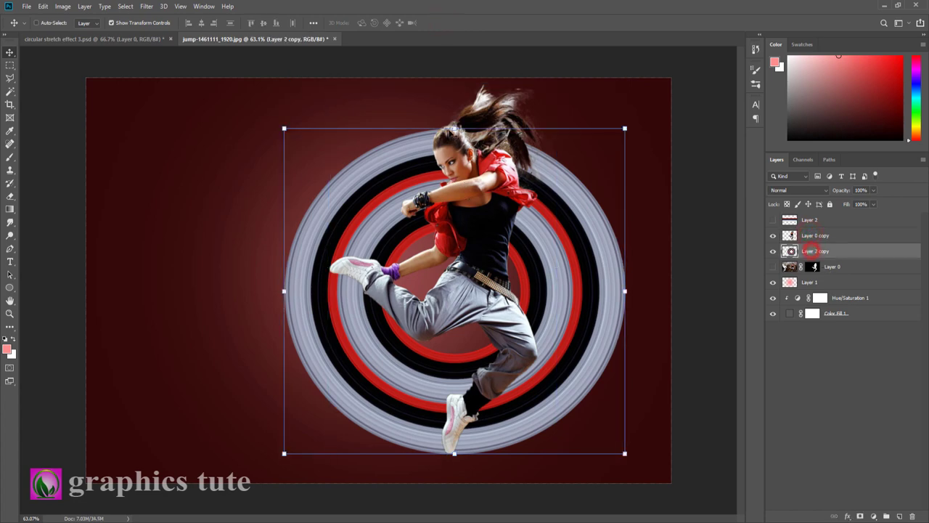
key("ctrl+t")
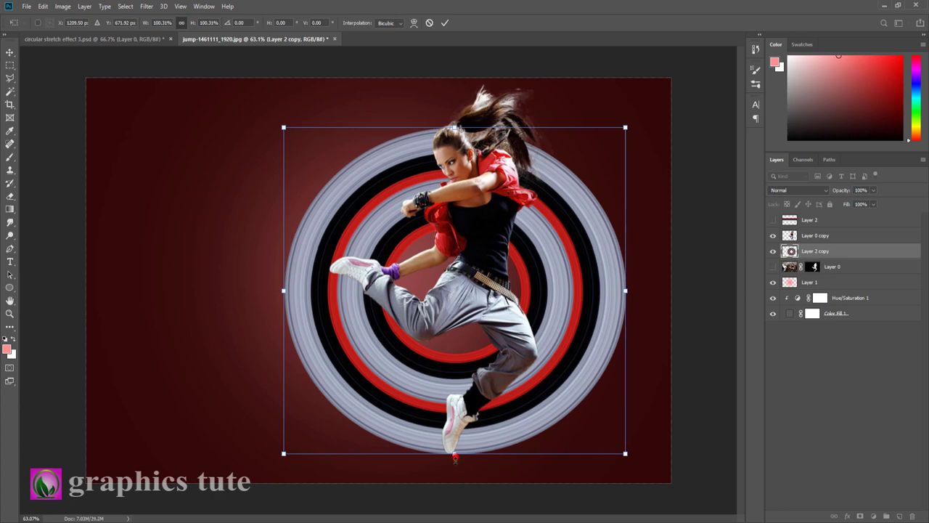
left_click_drag(456, 456, 455, 454)
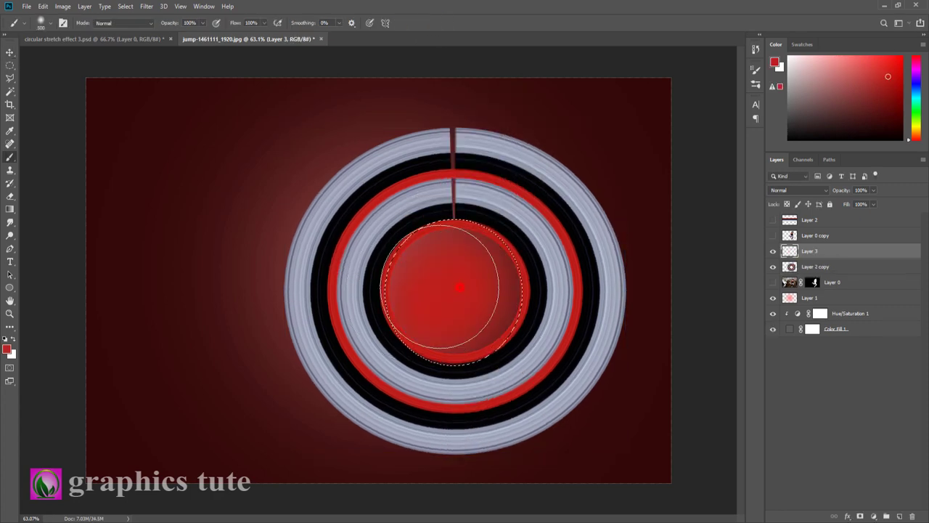
Step: Paint the circular selection on Layer 3 solid red, then deselect
left_click_drag(457, 283, 537, 285)
left_click_drag(536, 345, 514, 289)
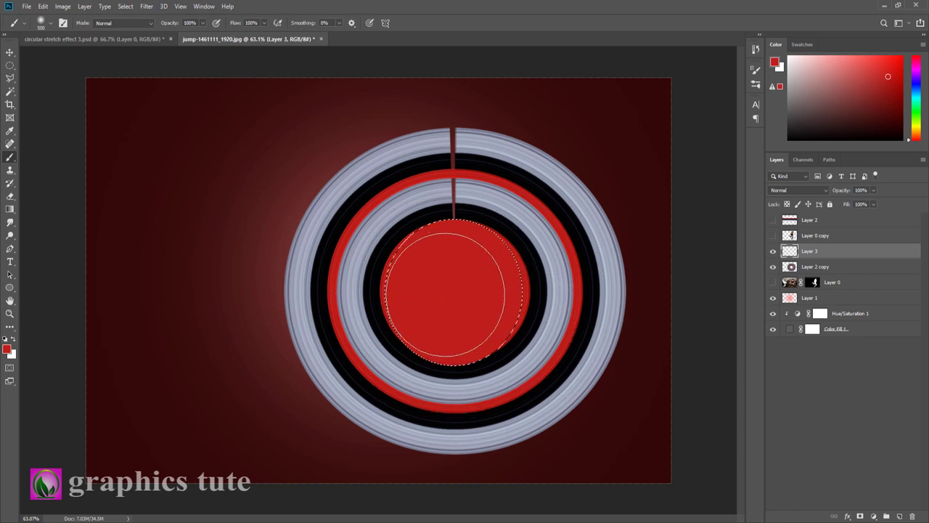
key("ctrl+d")
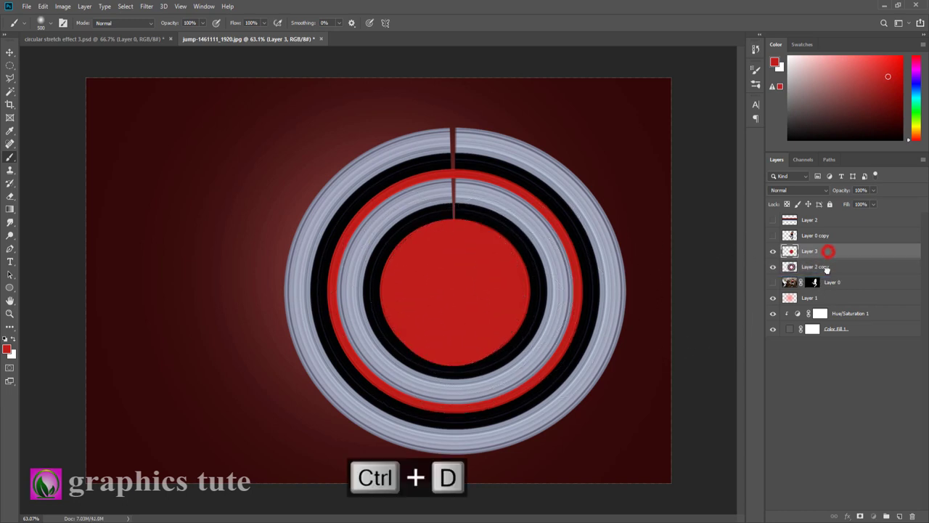
Step: Merge the red disc layer into the Layer 2 copy rings and show the dancer again
left_click_drag(828, 254, 840, 274)
left_click(817, 254, "shift")
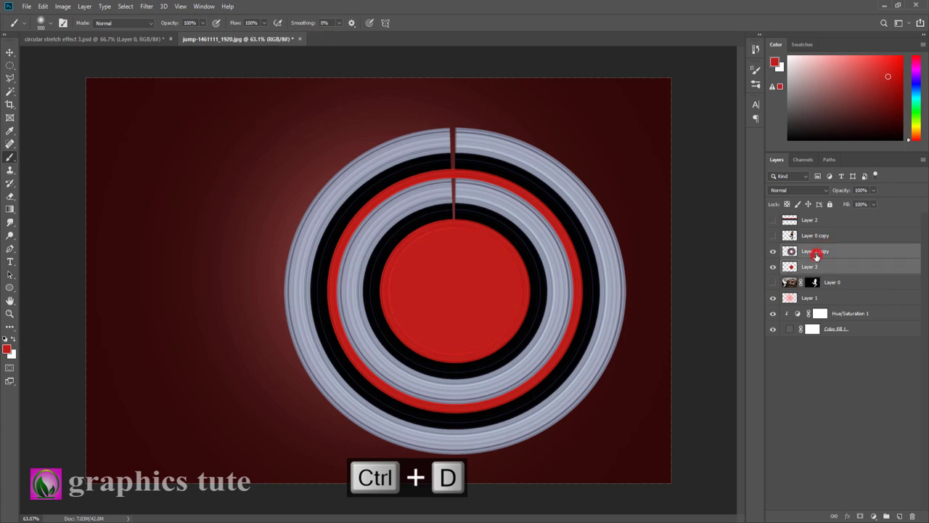
key("ctrl+e")
left_click(774, 236)
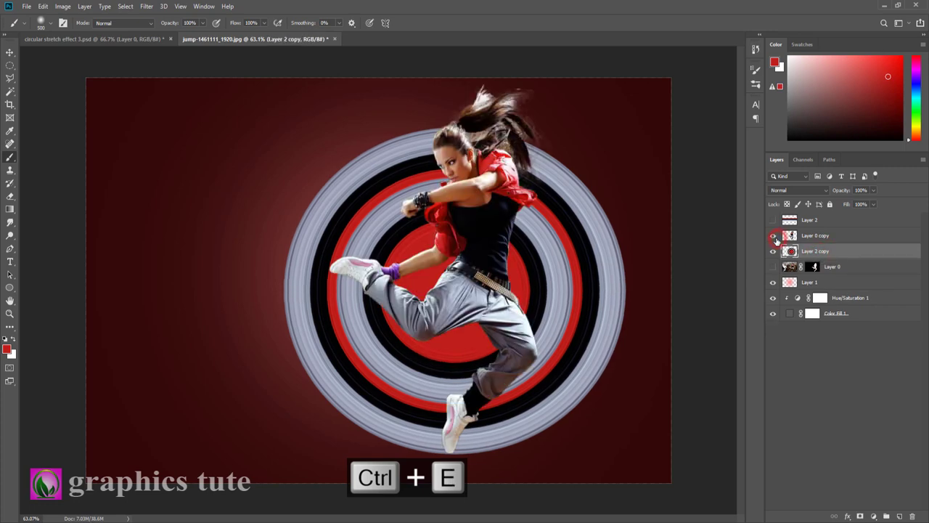
left_click(11, 65)
Step: On Layer 0 copy, lasso from above the dancer's head down past her shoe, enclosing the left side
left_click(10, 314)
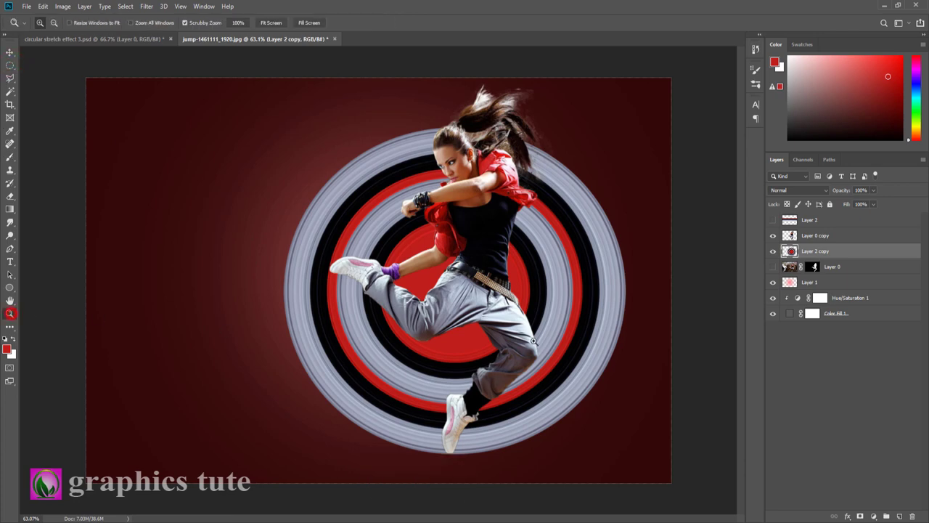
left_click(550, 359)
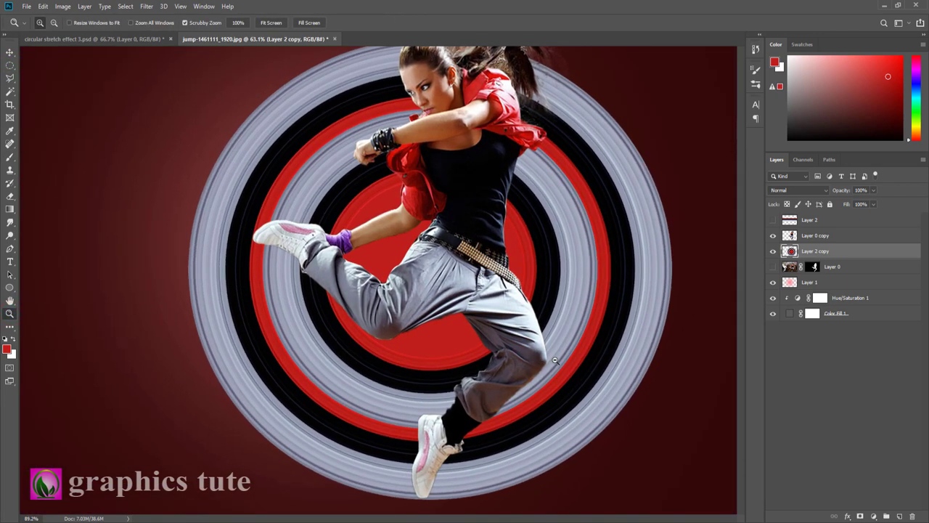
left_click(550, 359)
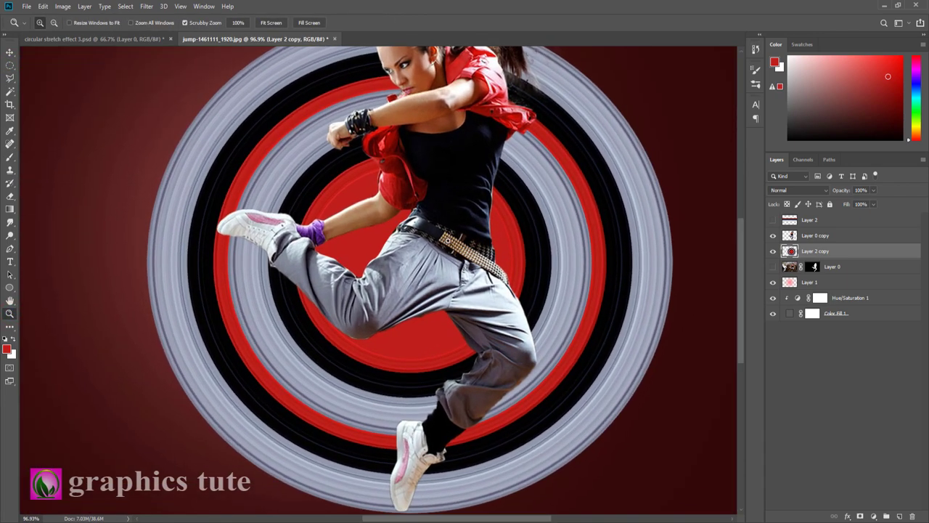
mouse_move(485, 247)
left_mouse_down()
mouse_move(472, 312)
mouse_move(482, 332)
left_mouse_up()
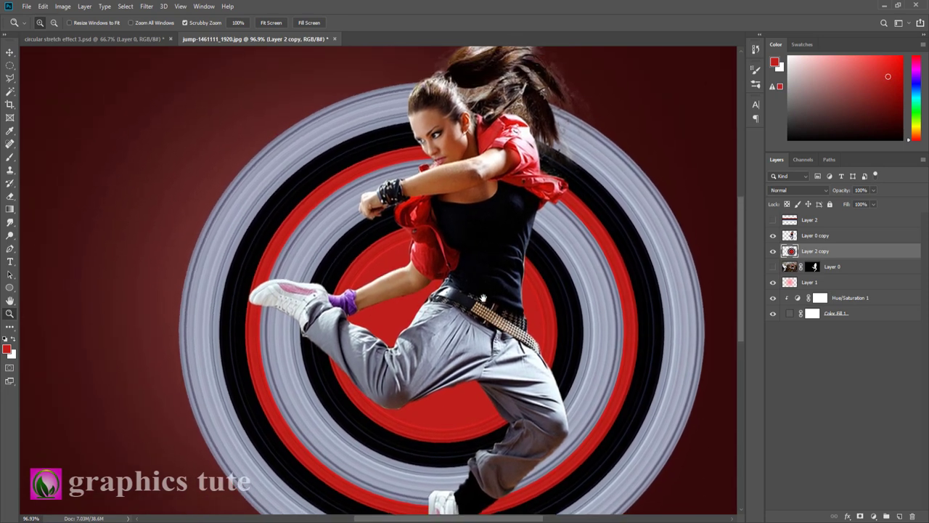
left_click(817, 237)
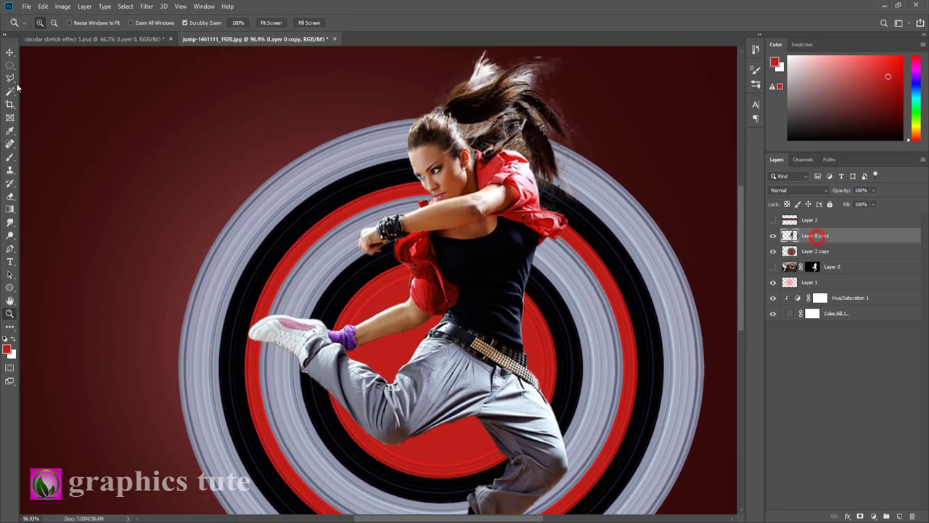
left_click(11, 78)
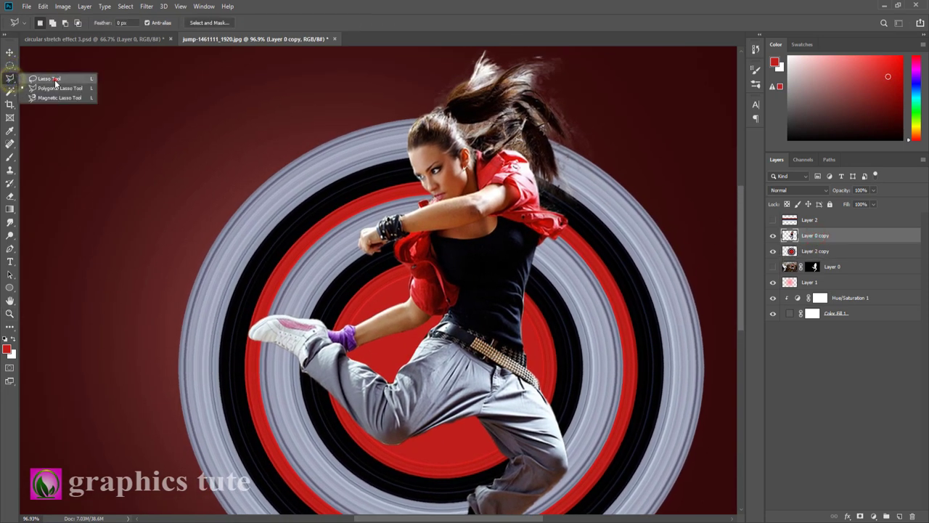
left_click(55, 79)
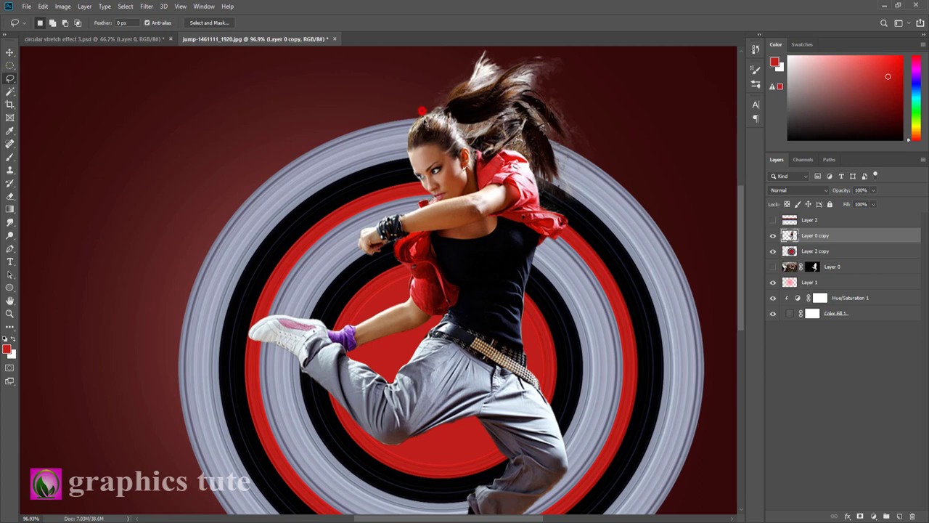
left_click_drag(422, 110, 424, 402)
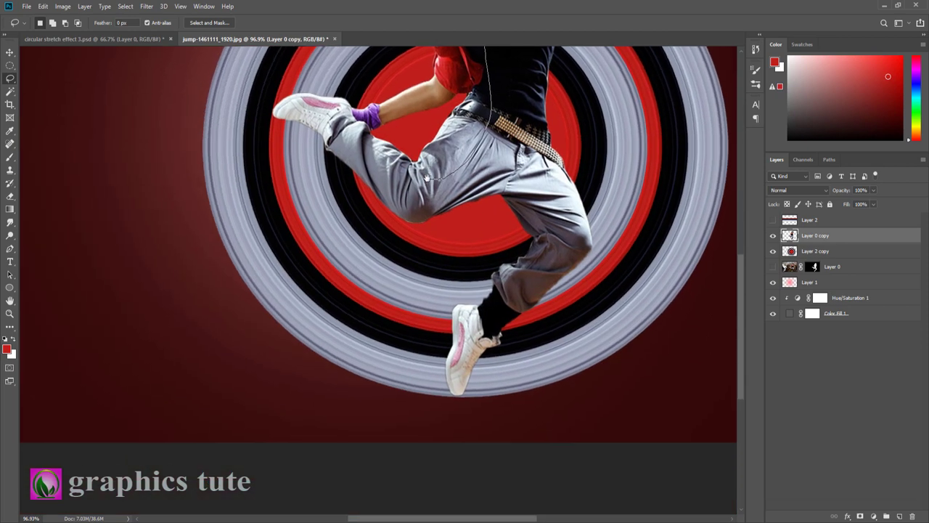
mouse_move(404, 402)
left_mouse_down()
mouse_move(427, 178)
mouse_move(529, 173)
mouse_move(568, 239)
left_mouse_up()
left_click_drag(530, 290, 471, 350)
mouse_move(463, 399)
left_mouse_down()
mouse_move(553, 432)
mouse_move(266, 377)
mouse_move(214, 332)
mouse_move(211, 397)
mouse_move(160, 120)
mouse_move(369, 218)
mouse_move(414, 209)
mouse_move(424, 217)
left_mouse_up()
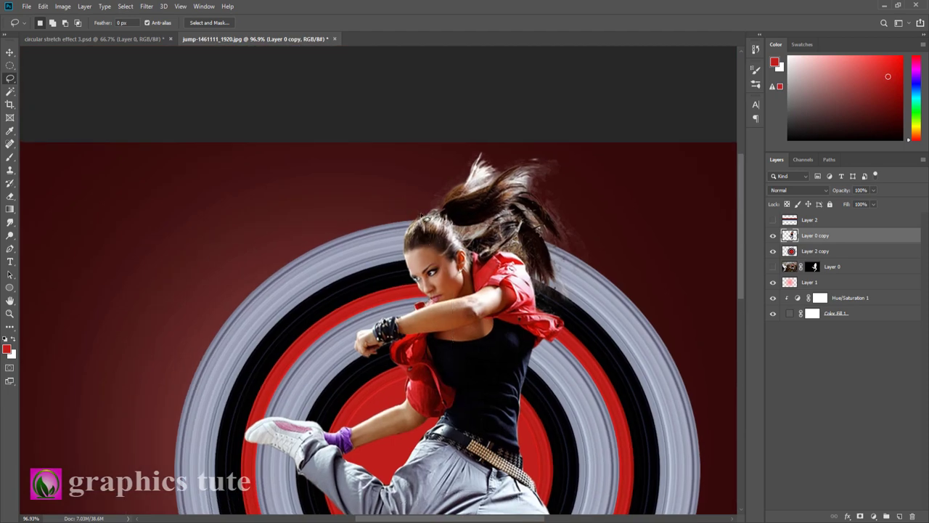
Step: Add the selection as an inverted mask on the ring layer, hiding its left half
key("z")
left_click_drag(513, 275, 498, 281)
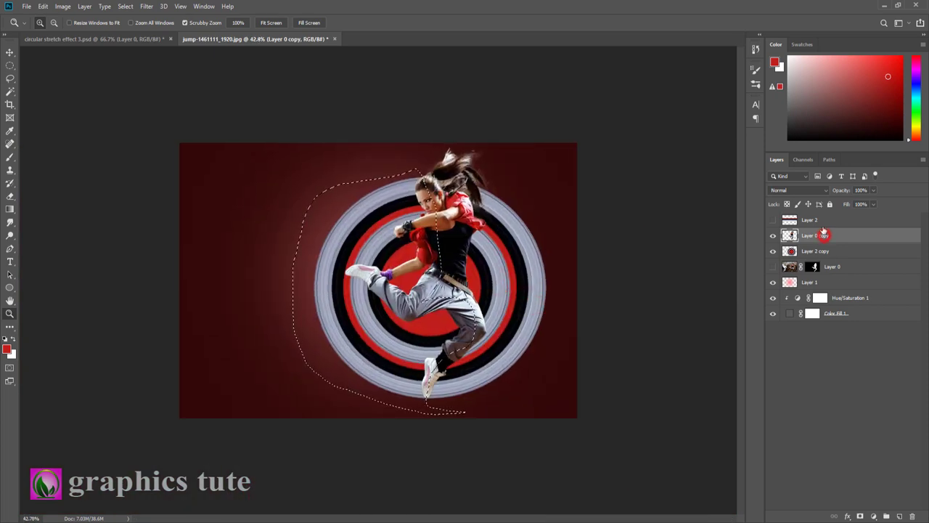
left_click(861, 516)
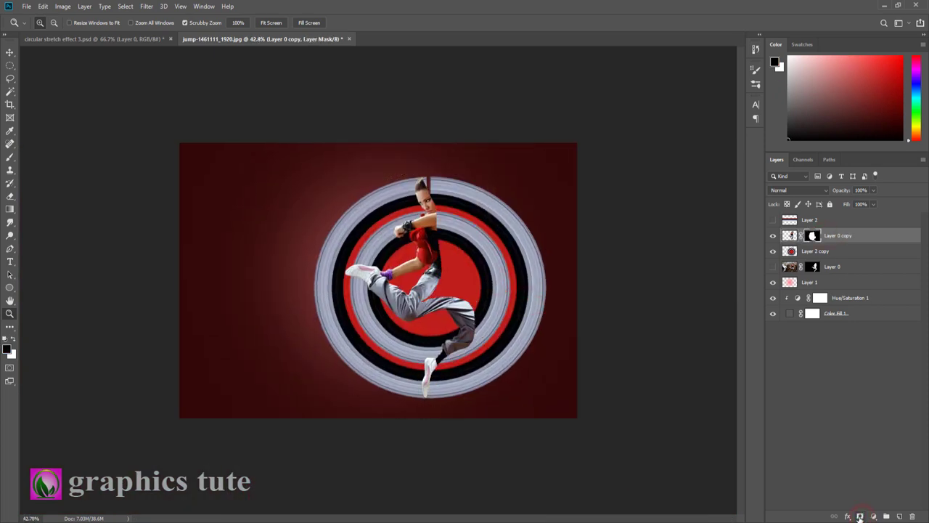
key("ctrl+z")
left_click(815, 251)
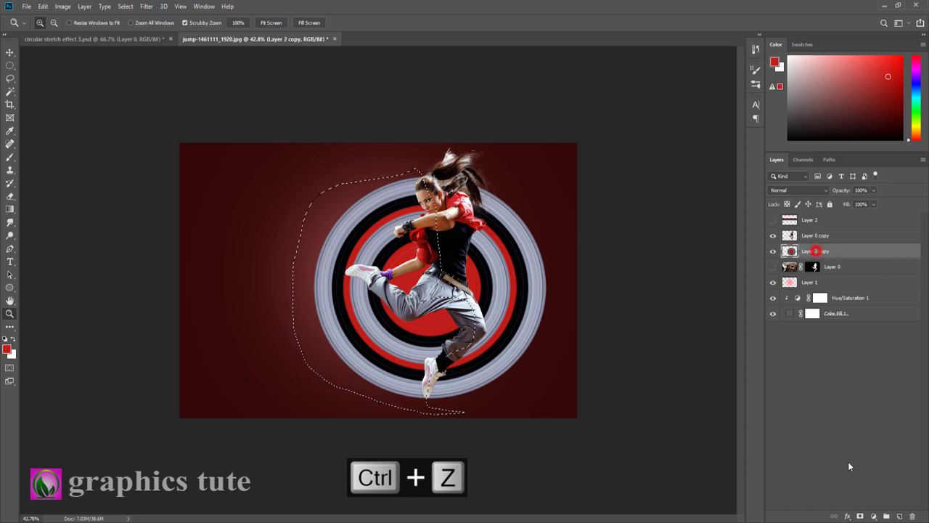
left_click(861, 516)
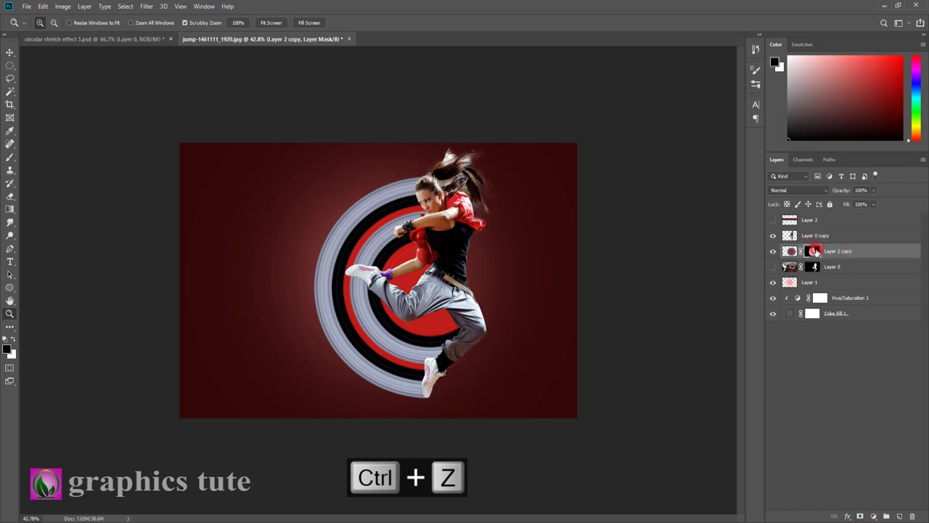
key("ctrl+i")
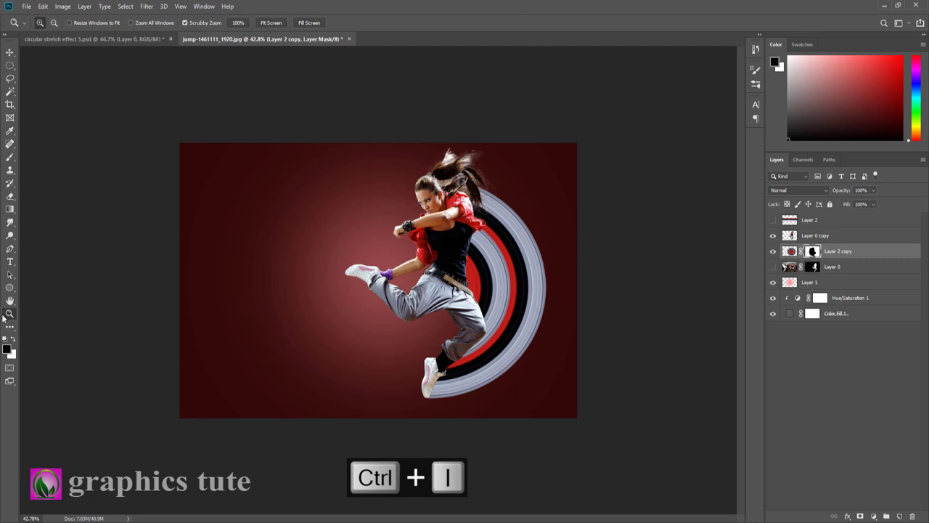
Step: Zoom in and compare the jump photo against the reference composition
left_click_drag(485, 287, 503, 286)
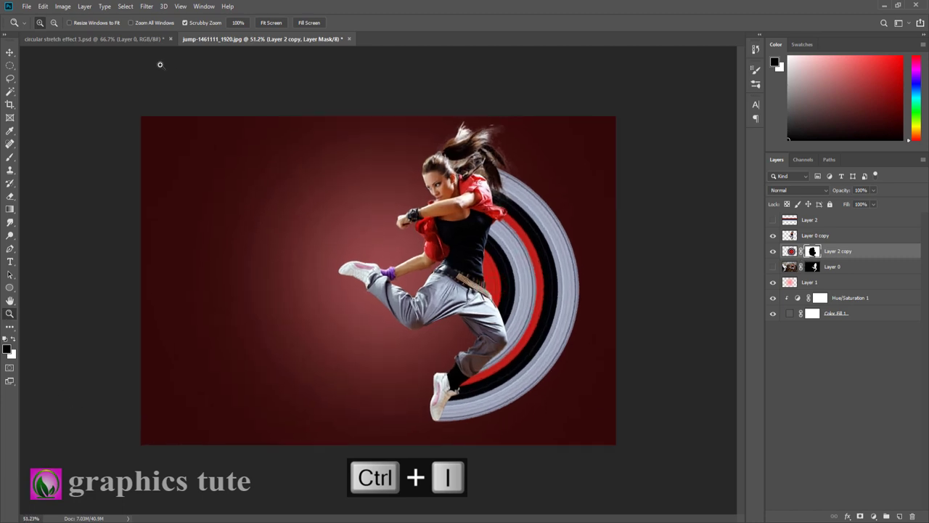
left_click(144, 40)
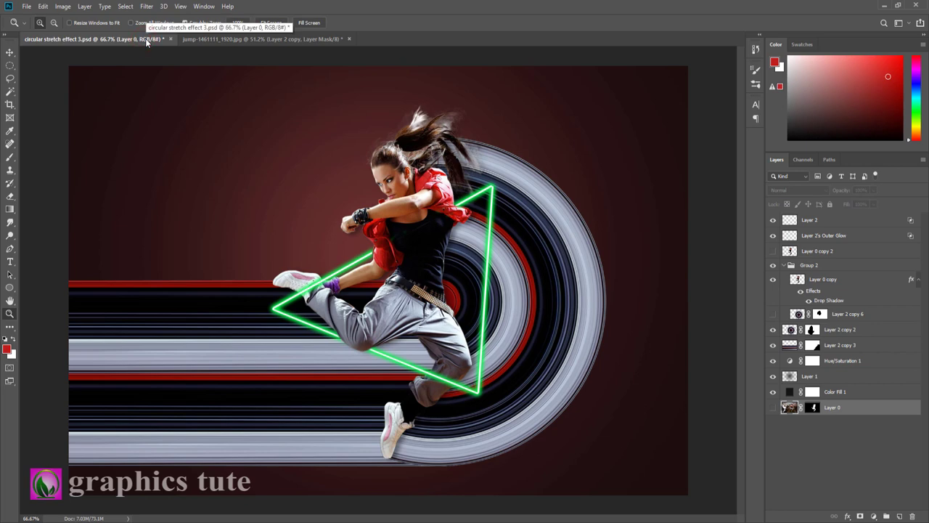
left_click(235, 37)
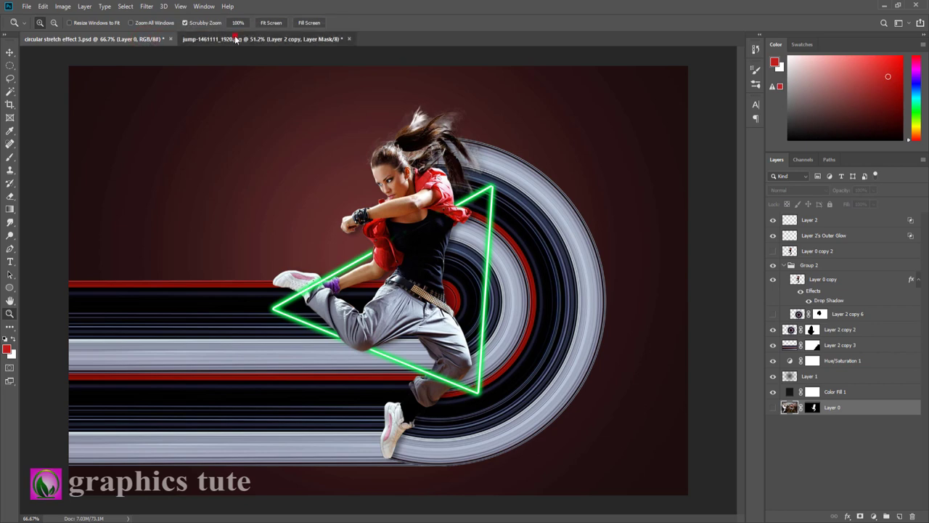
Step: Show Layer 2 beneath Layer 2 copy and move the stretched band down near the bottom
left_click(773, 219)
left_click_drag(808, 223, 808, 259)
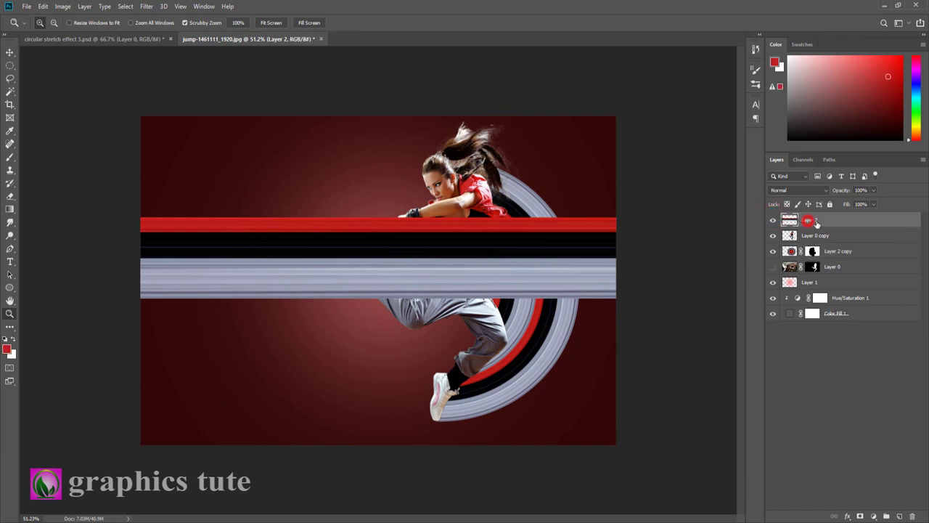
left_click(10, 51)
mouse_move(581, 281)
left_mouse_down()
mouse_move(554, 382)
mouse_move(580, 387)
left_mouse_up()
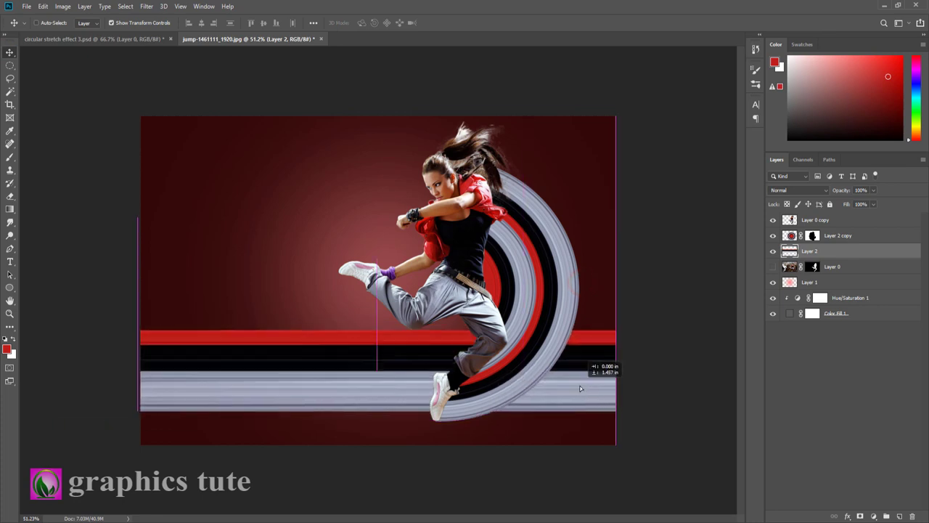
left_click_drag(581, 389, 581, 397)
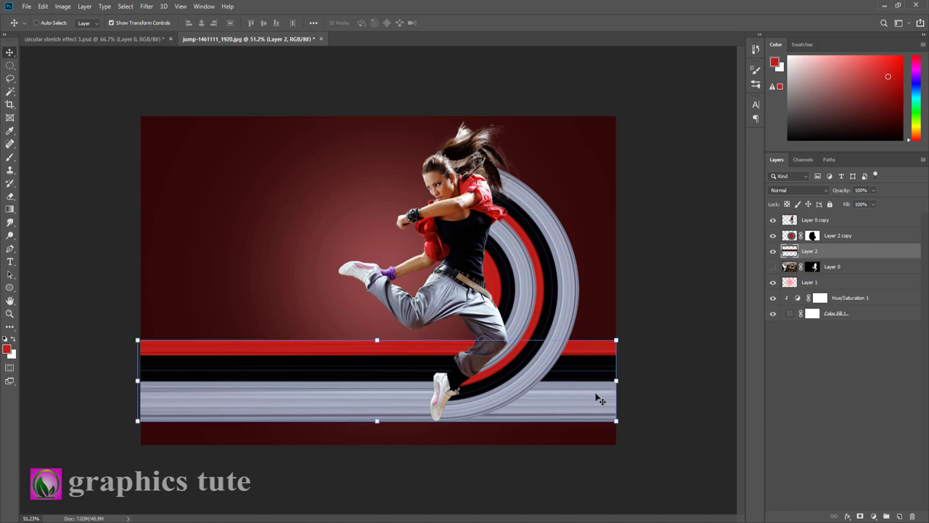
Step: Duplicate the band, move the copy up across the legs, and widen it to the right edge
key("ctrl+j")
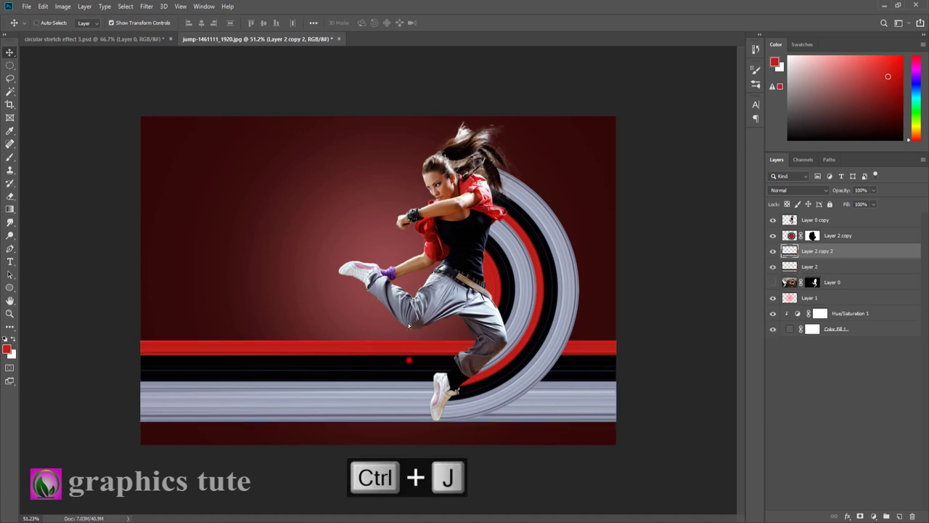
left_click_drag(396, 353, 407, 282)
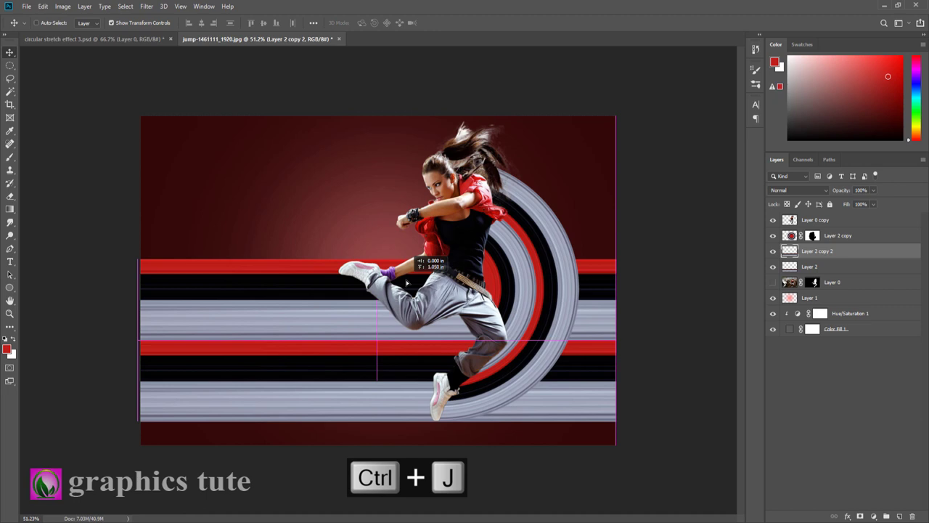
left_click_drag(407, 282, 377, 263)
left_click_drag(608, 299, 617, 299)
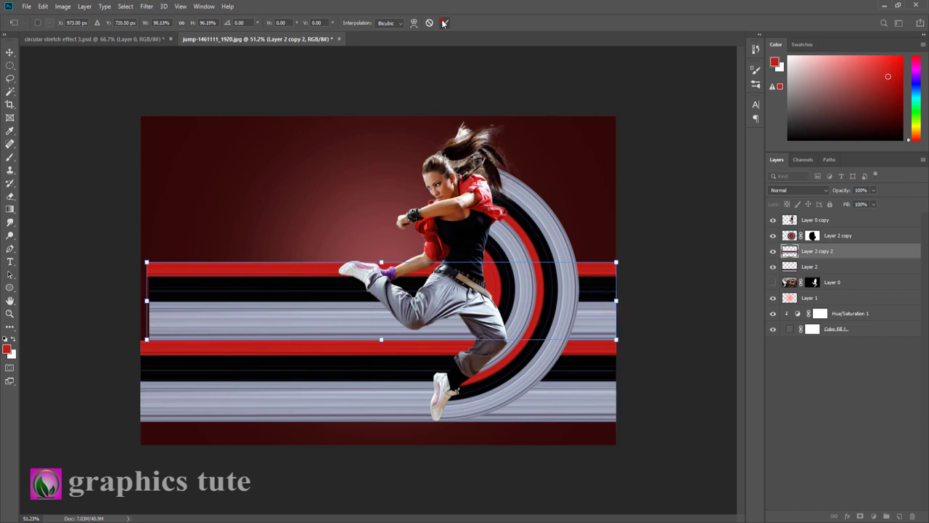
left_click(444, 23)
Step: Compare with the reference, zoom out, and adjust the upper band's size
left_click(149, 39)
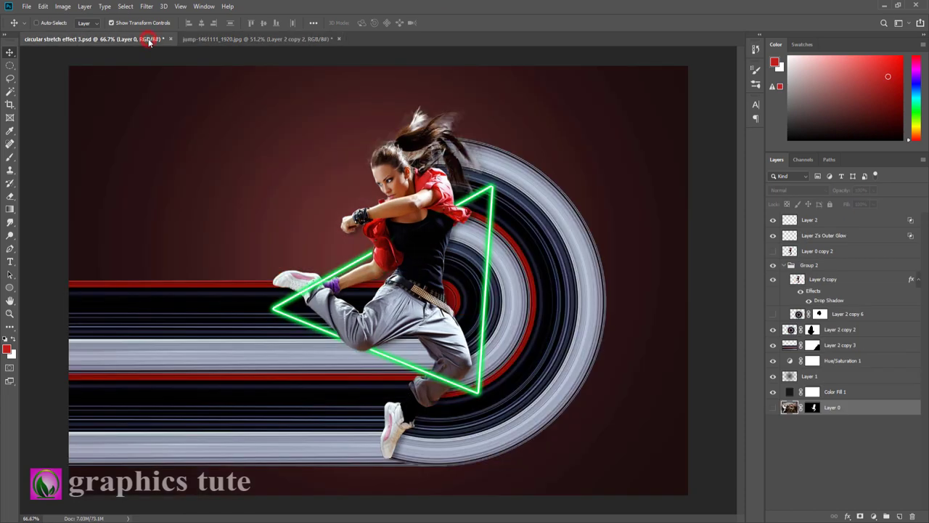
left_click(264, 42)
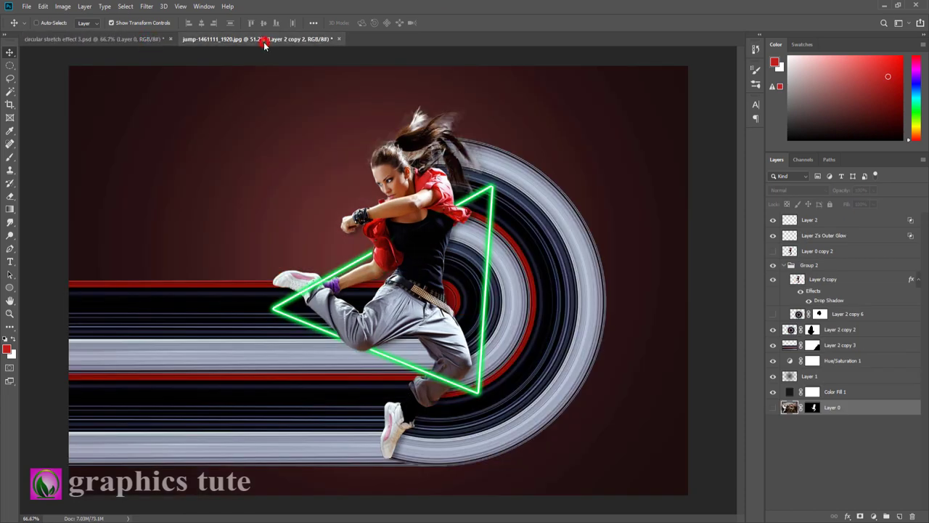
left_click(10, 313)
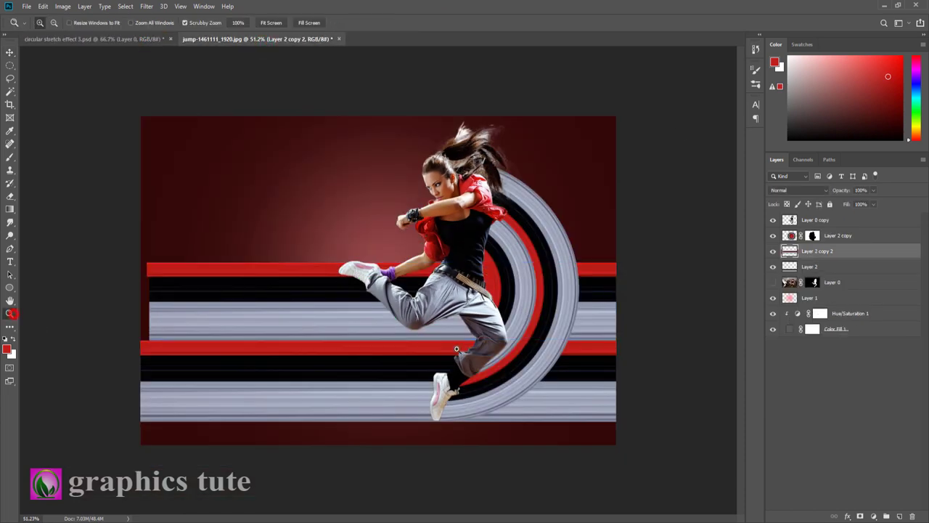
mouse_move(464, 335)
left_mouse_down()
mouse_move(454, 316)
mouse_move(465, 318)
left_mouse_up()
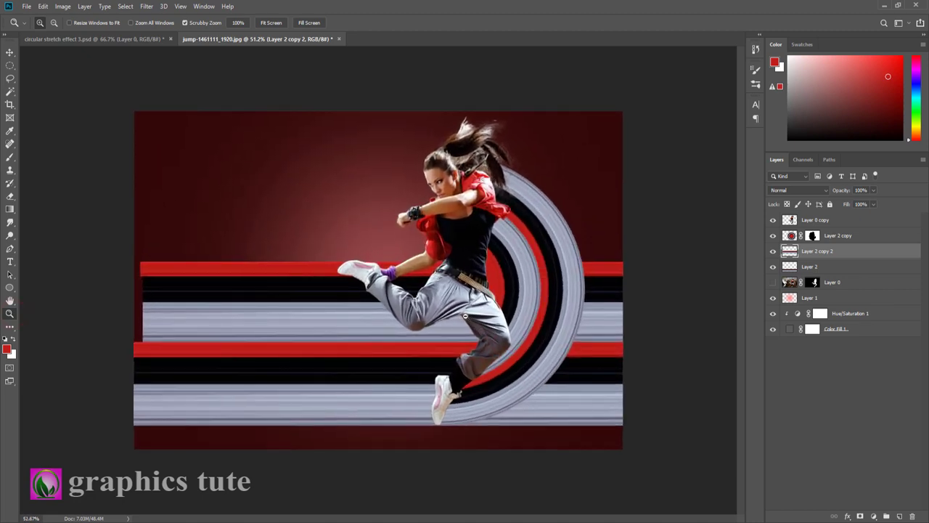
left_click(9, 53)
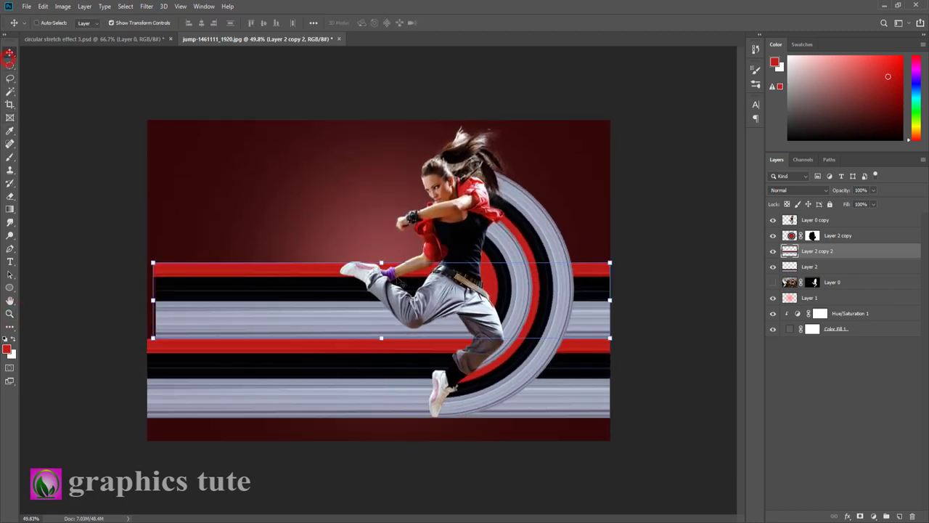
left_click(381, 261)
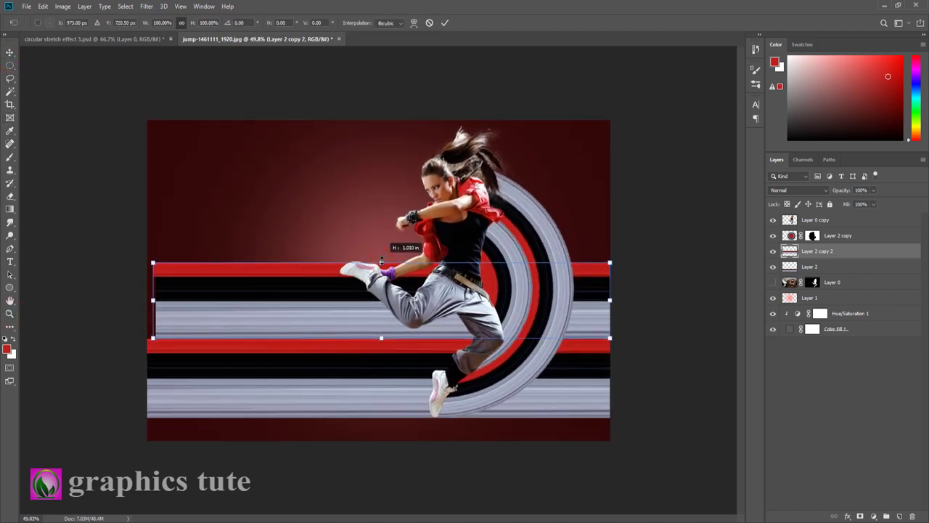
left_click(444, 23)
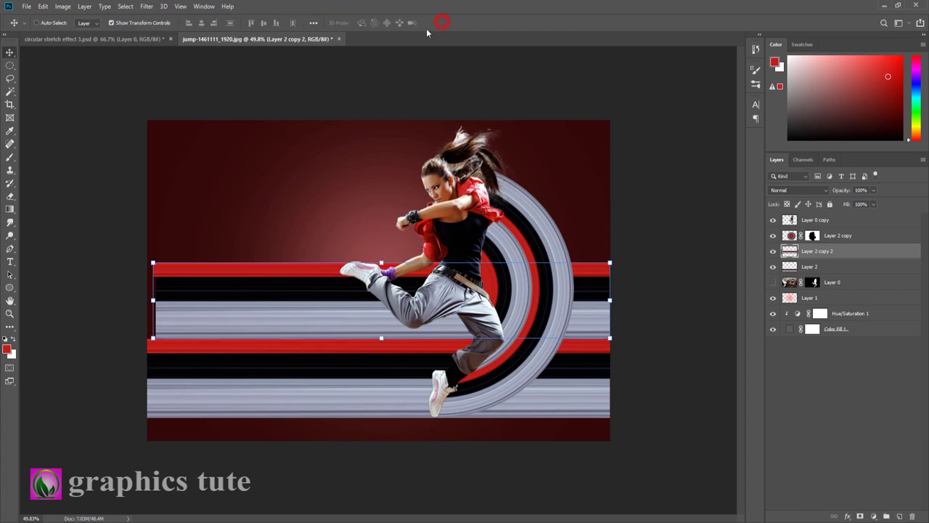
Step: Toggle the ring arc and band layers' visibility to compare, then fit the view
left_click(828, 221)
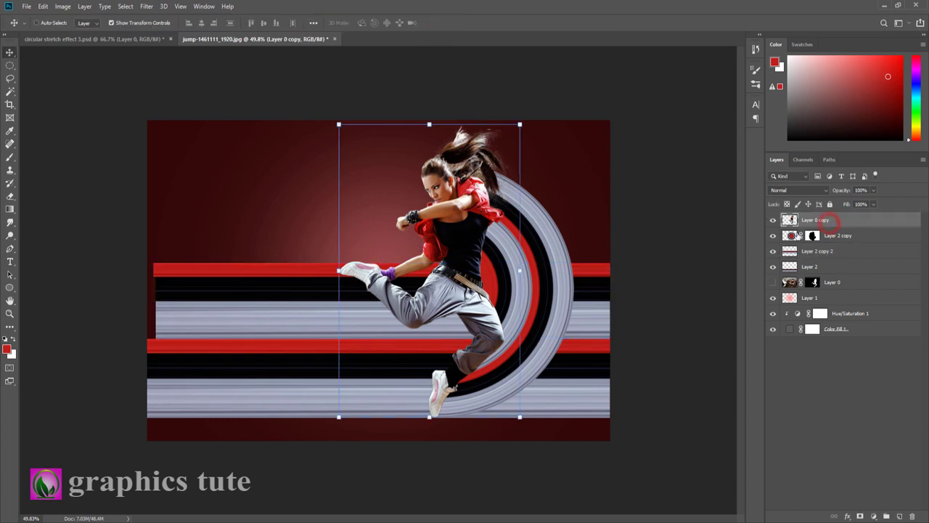
left_click(774, 236)
left_click(774, 251)
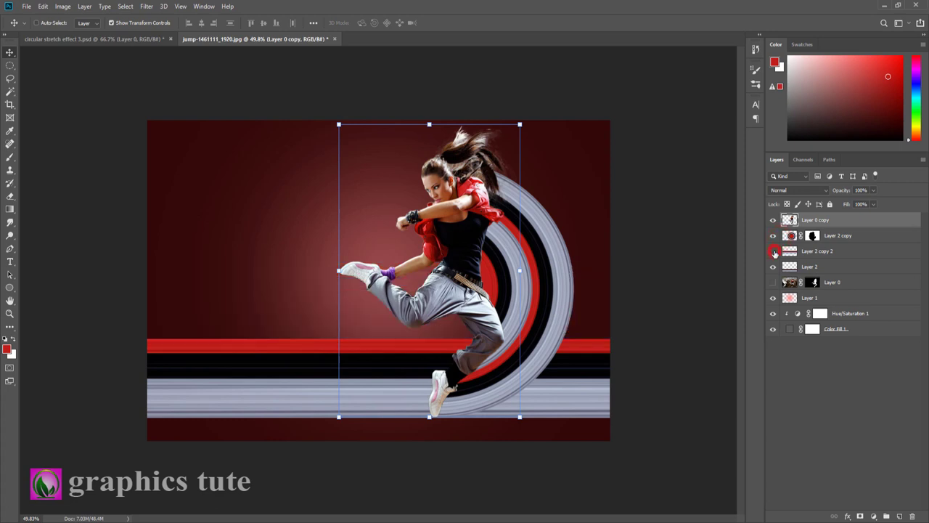
left_click(774, 251)
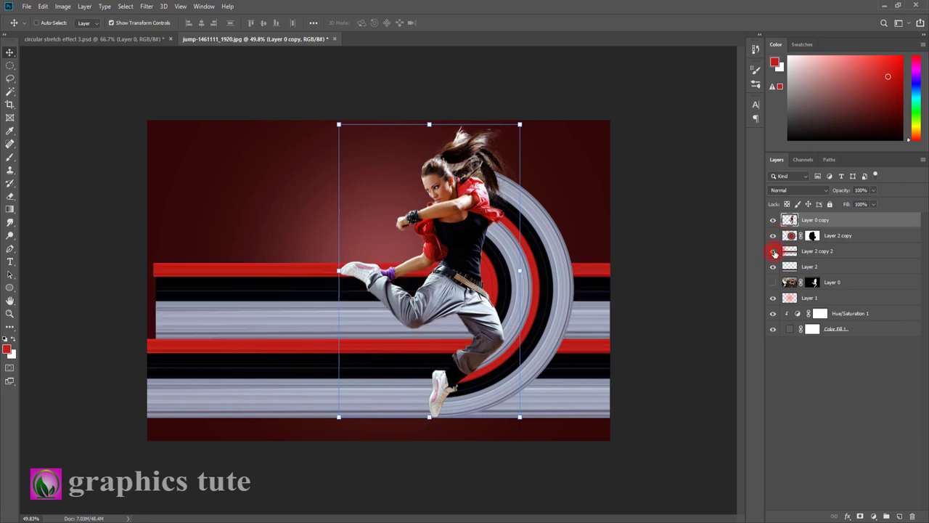
left_click(8, 314)
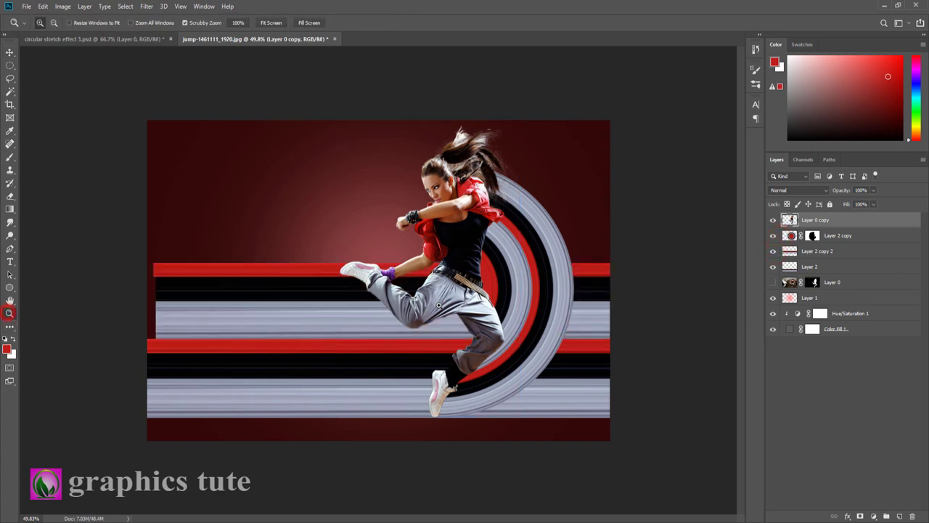
mouse_move(440, 302)
left_mouse_down()
mouse_move(437, 275)
mouse_move(718, 222)
left_mouse_up()
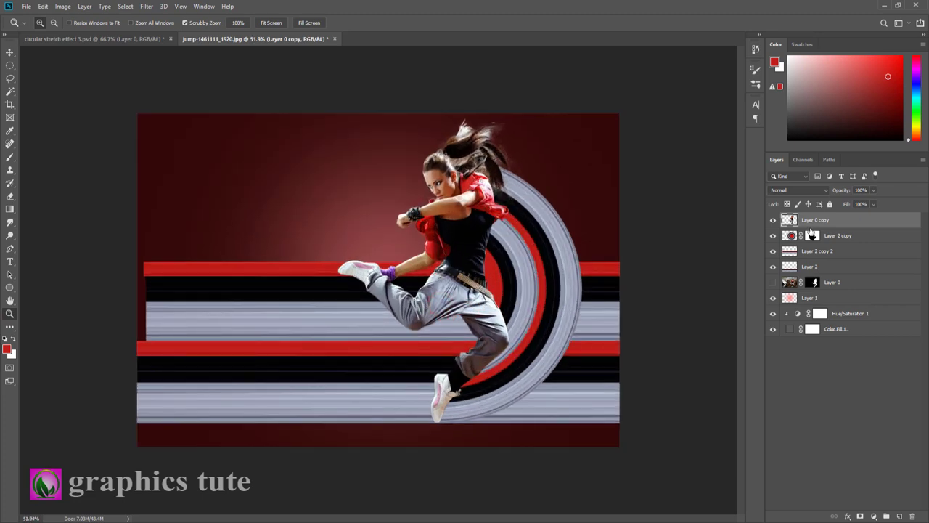
Step: Stretch the Layer 2 copy ring arc to about 101.65% height
left_click(837, 236)
left_click(8, 52)
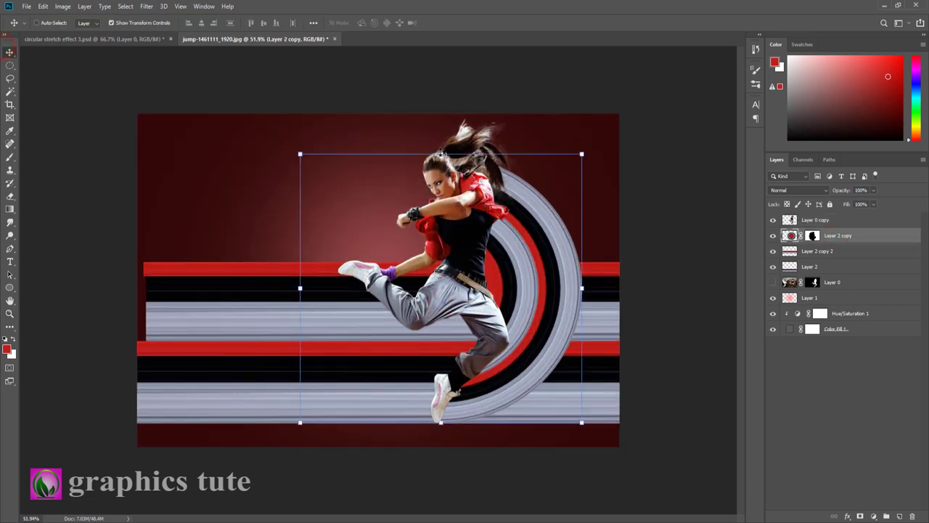
left_click_drag(440, 153, 440, 149)
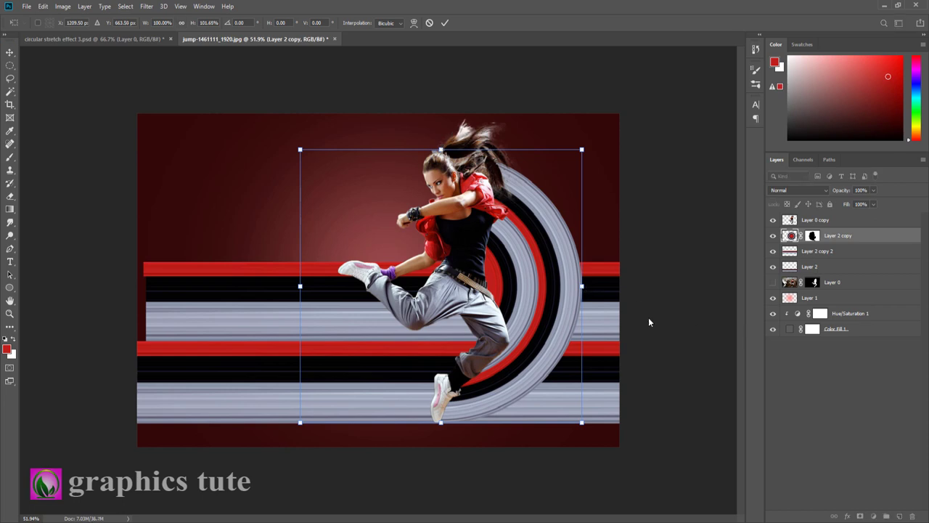
left_click(445, 23)
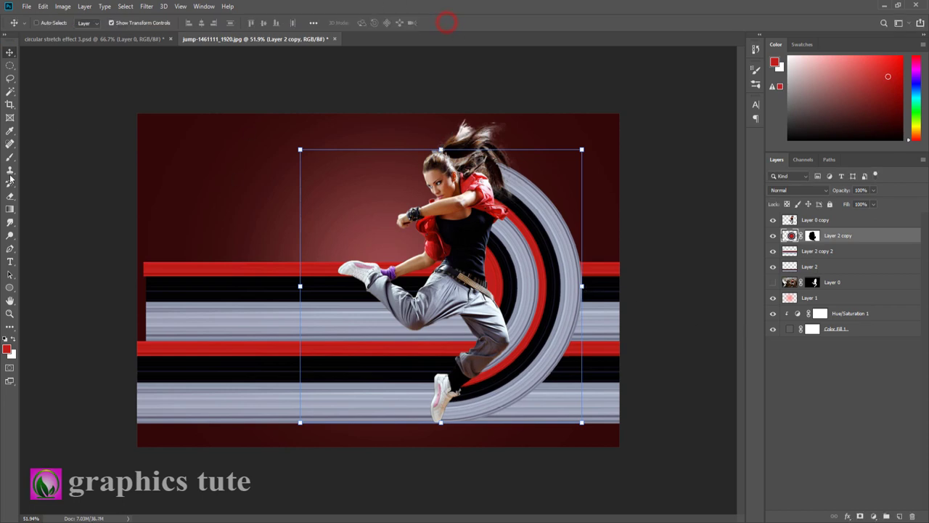
left_click(9, 288)
right_click(10, 288)
Step: Draw a triangle with no fill and a thick white outline, and move it over the dancer
left_click(47, 316)
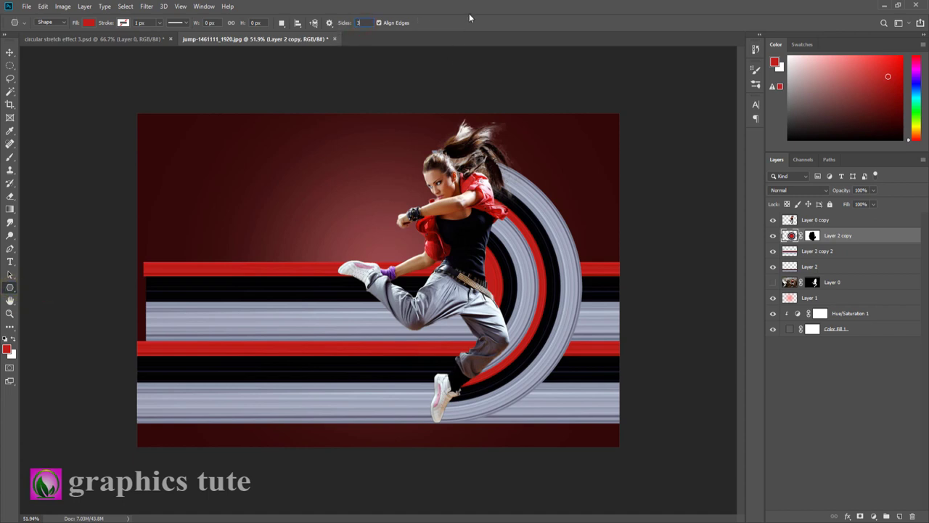
left_click_drag(290, 176, 352, 292)
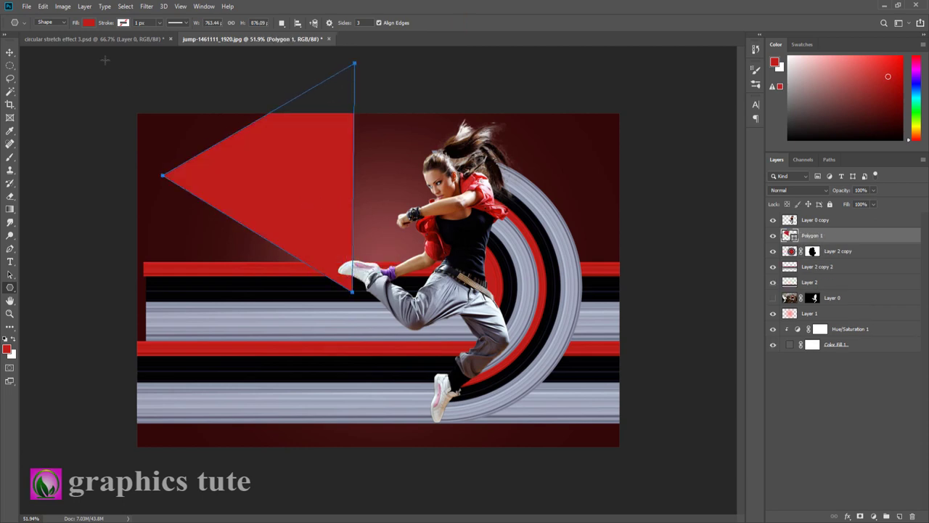
left_click(89, 23)
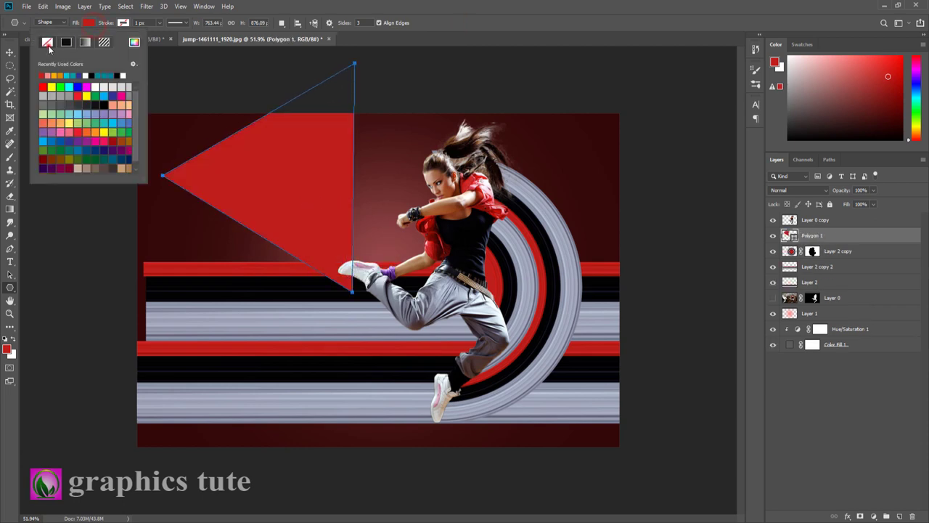
left_click(47, 42)
left_click(124, 23)
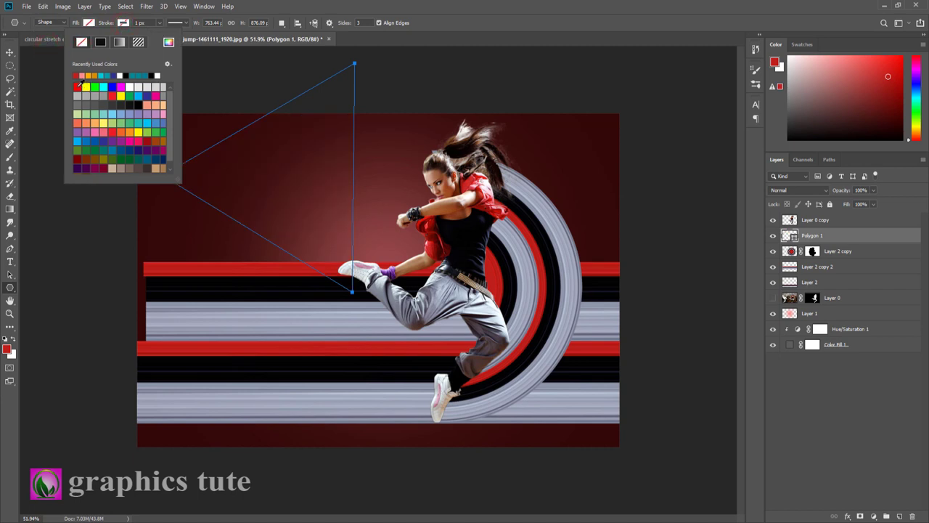
left_click(158, 75)
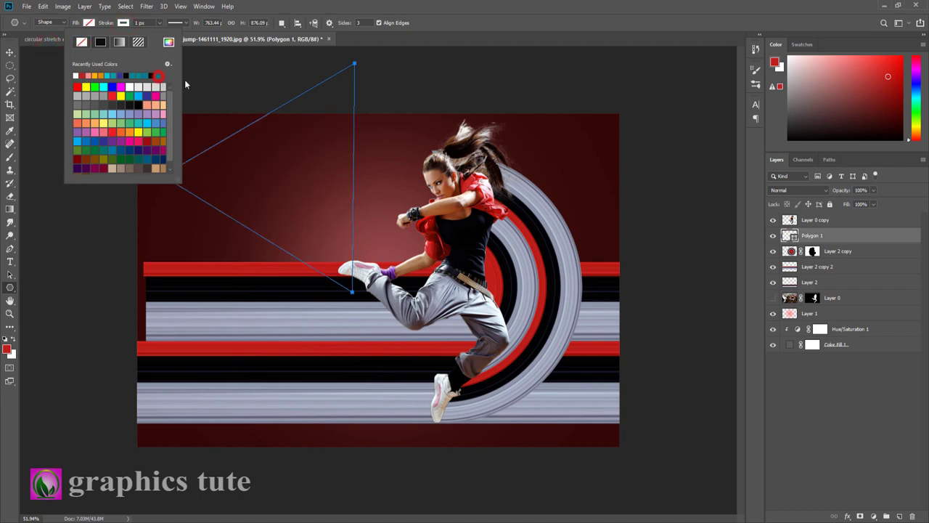
left_click(424, 29)
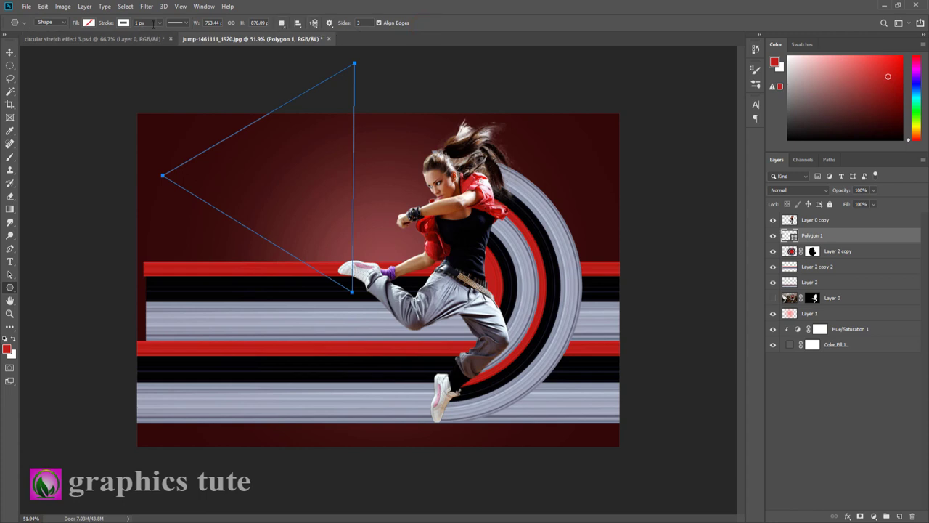
left_click(159, 24)
left_click_drag(160, 36, 163, 37)
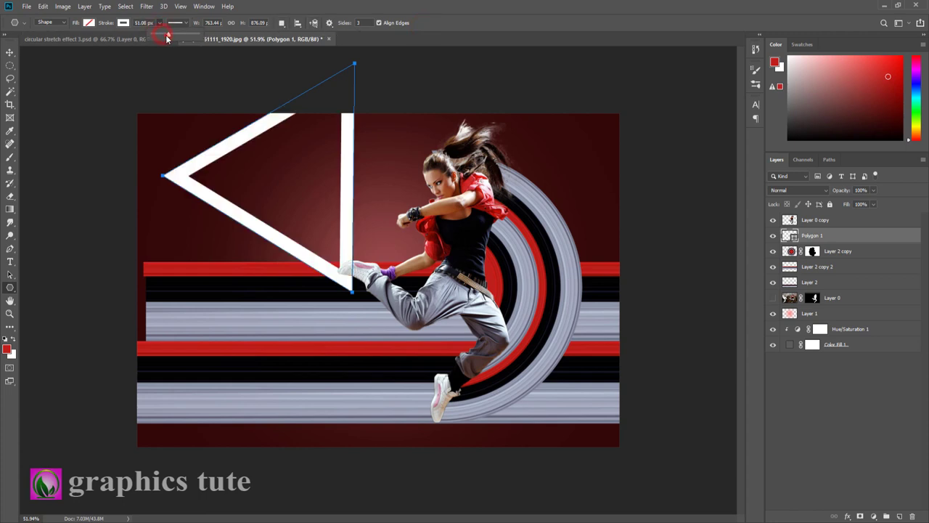
left_click(10, 52)
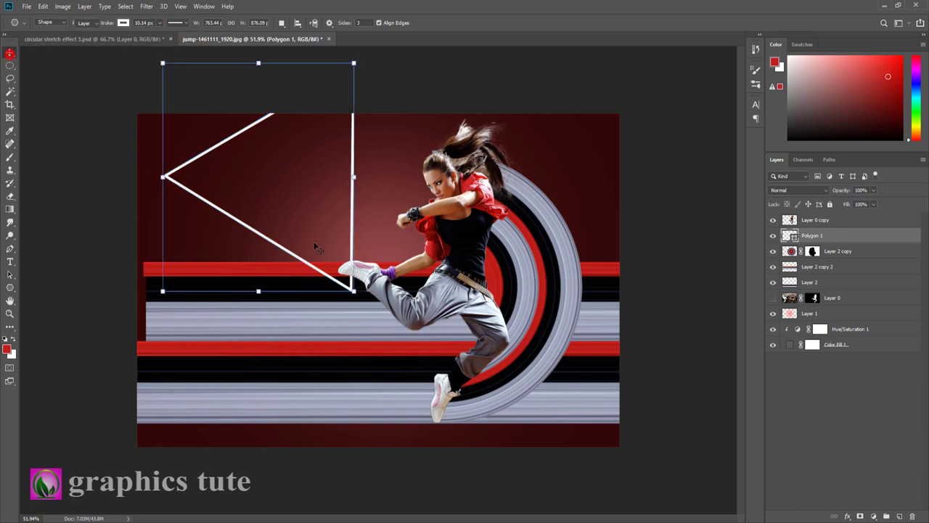
mouse_move(318, 234)
left_mouse_down()
mouse_move(463, 347)
mouse_move(478, 331)
left_mouse_up()
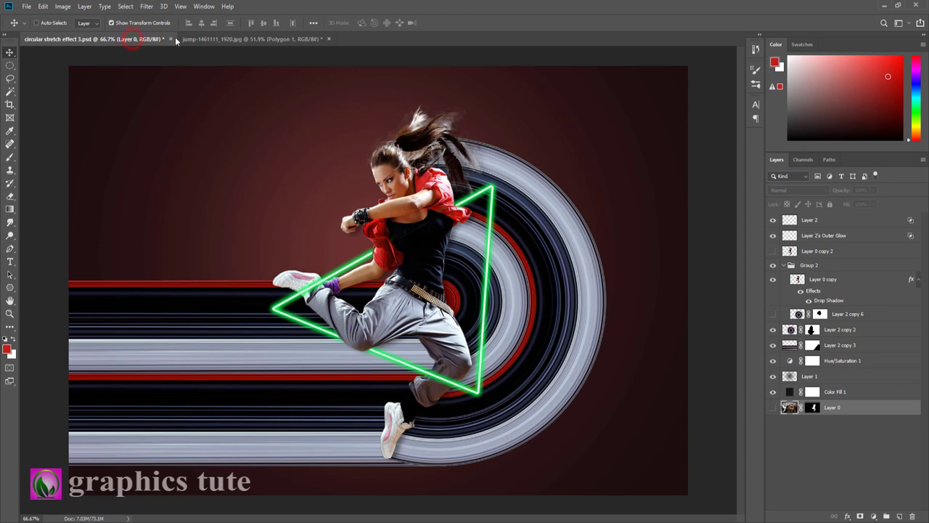
Step: In the jump document, place Polygon 1 above the dancer and add a layer mask
left_click(218, 41)
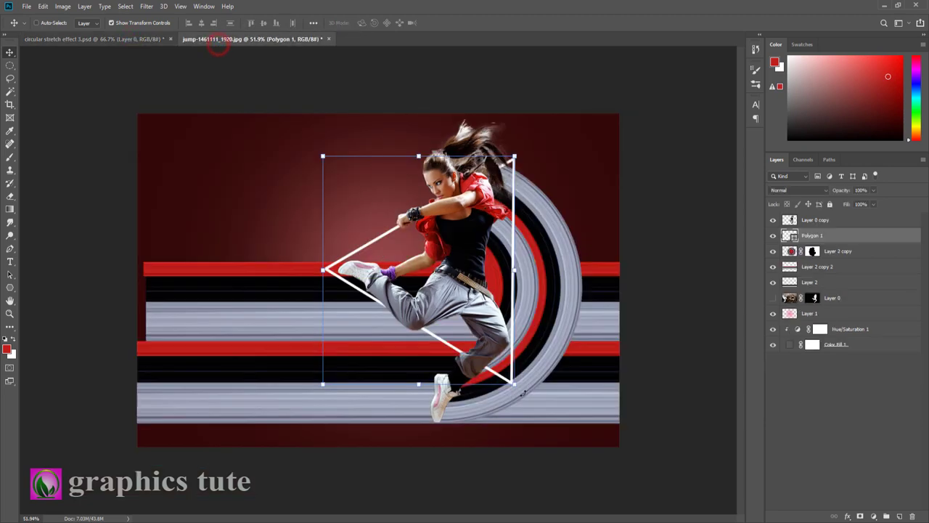
left_click_drag(818, 238, 829, 215)
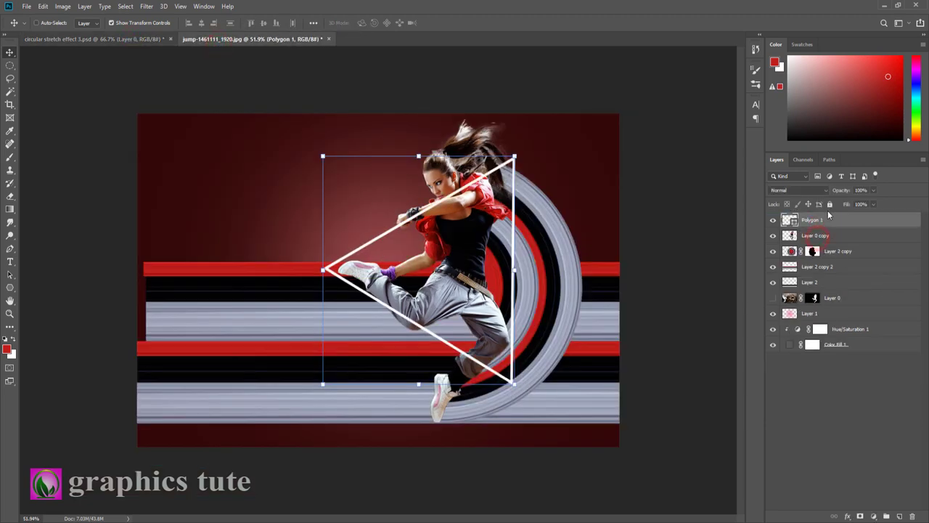
left_click(9, 313)
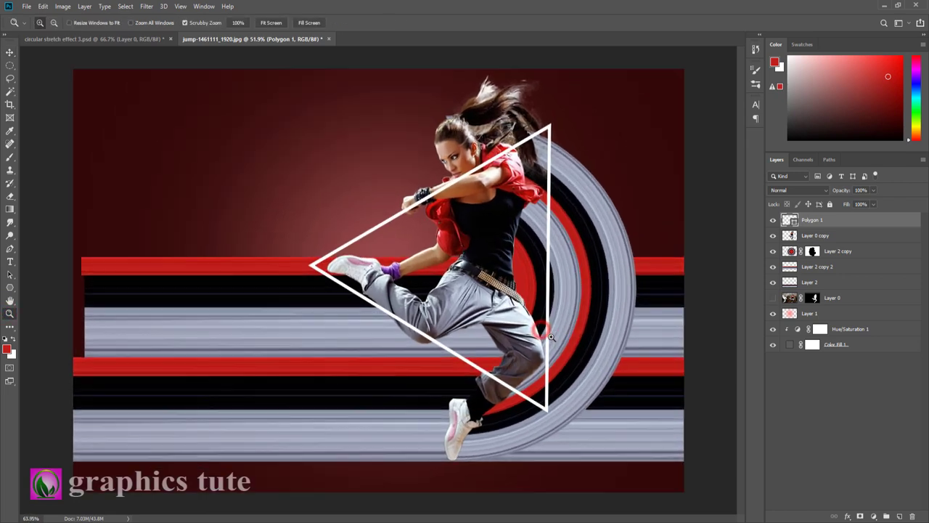
left_click_drag(542, 333, 581, 330)
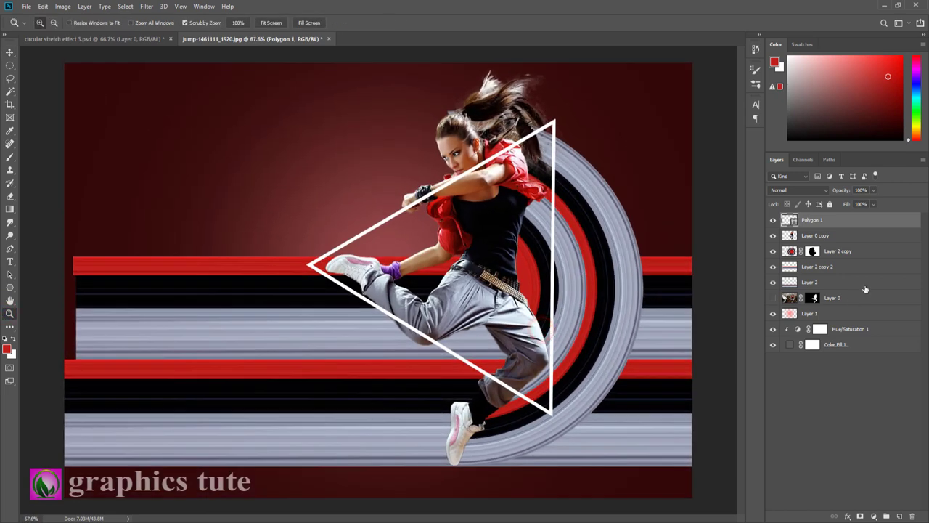
left_click(861, 516)
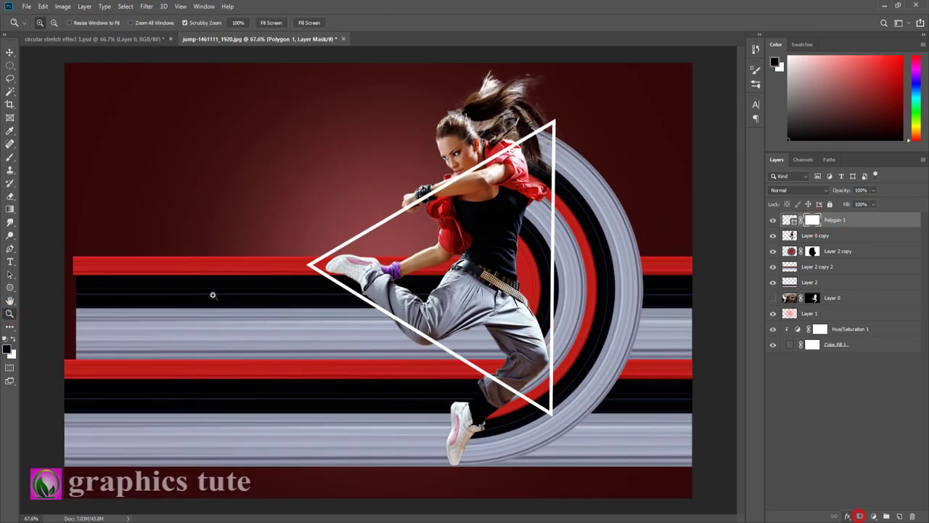
Step: Paint black with a small brush to hide the triangle over the dancer's leg and arm
left_click(9, 156)
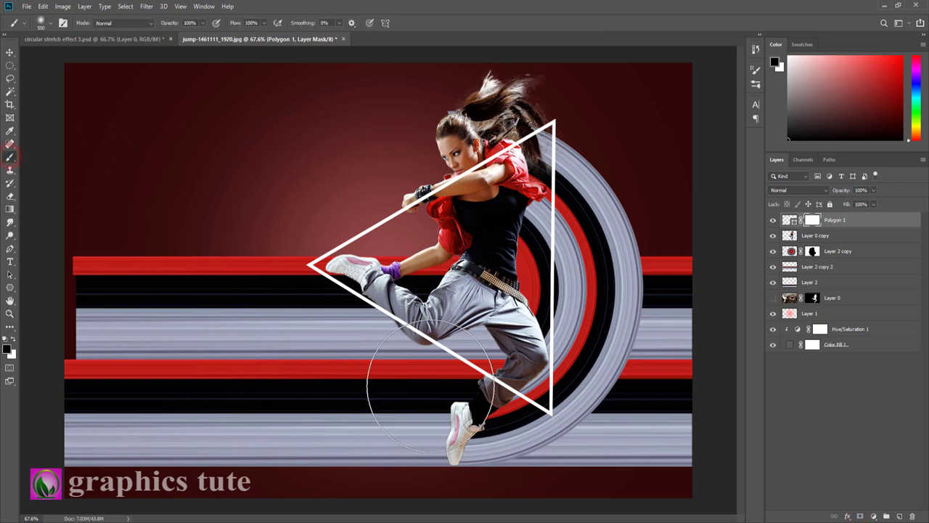
key("bracketleft")
key("bracketleft")
key("bracketleft")
left_click_drag(392, 312, 431, 336)
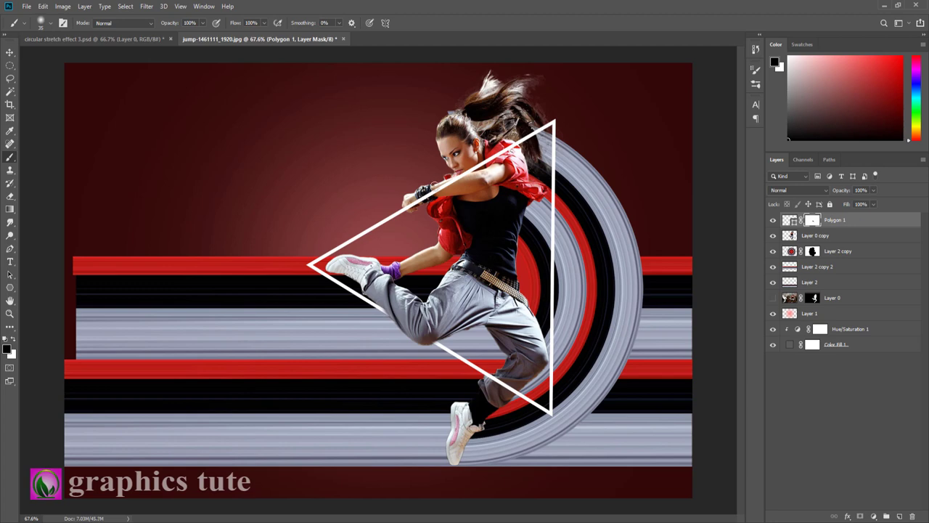
left_click_drag(429, 193, 517, 143)
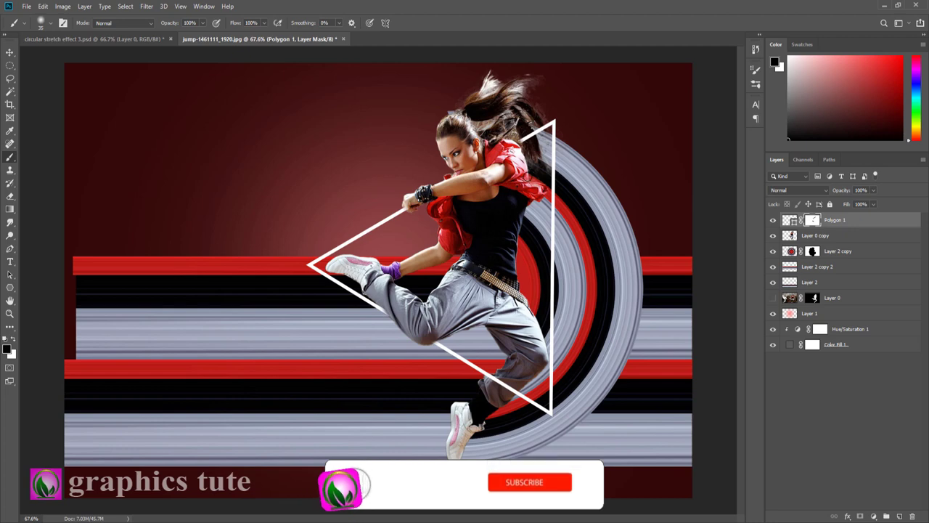
key("x")
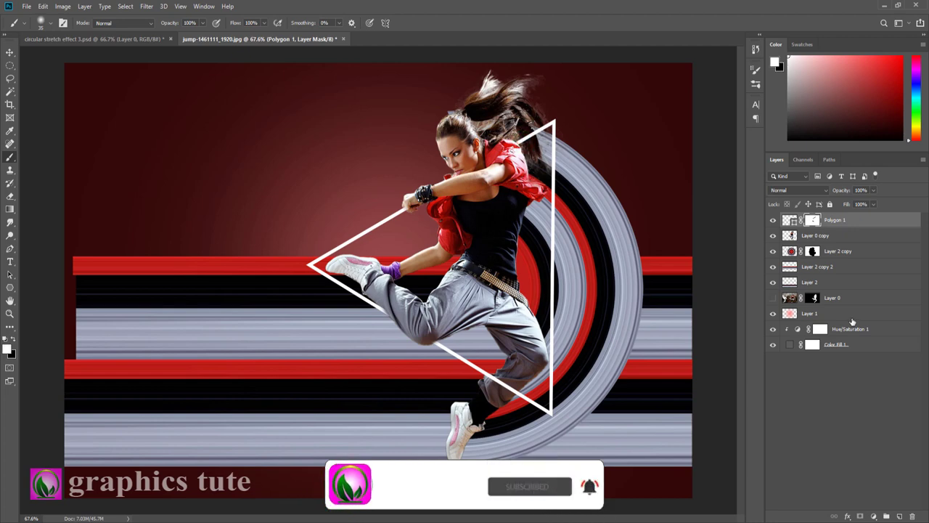
left_click(9, 314)
left_click_drag(527, 349, 505, 332)
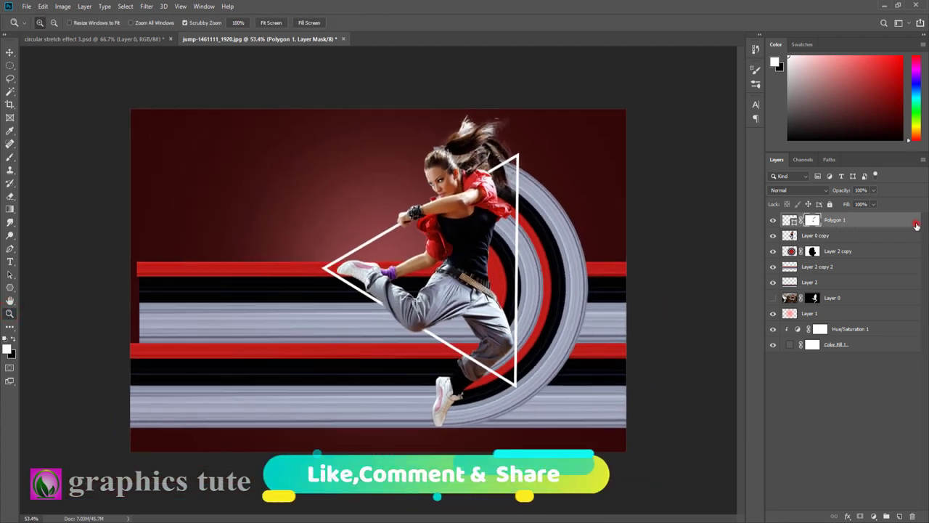
Step: Give Polygon 1 a thin bright-green Stroke layer effect
double_click(917, 225)
left_click_drag(626, 55, 658, 55)
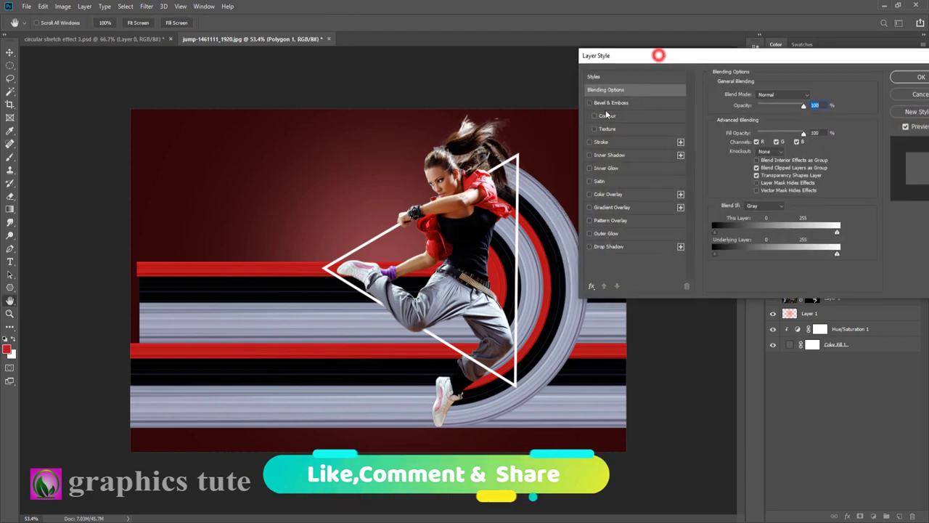
left_click(606, 142)
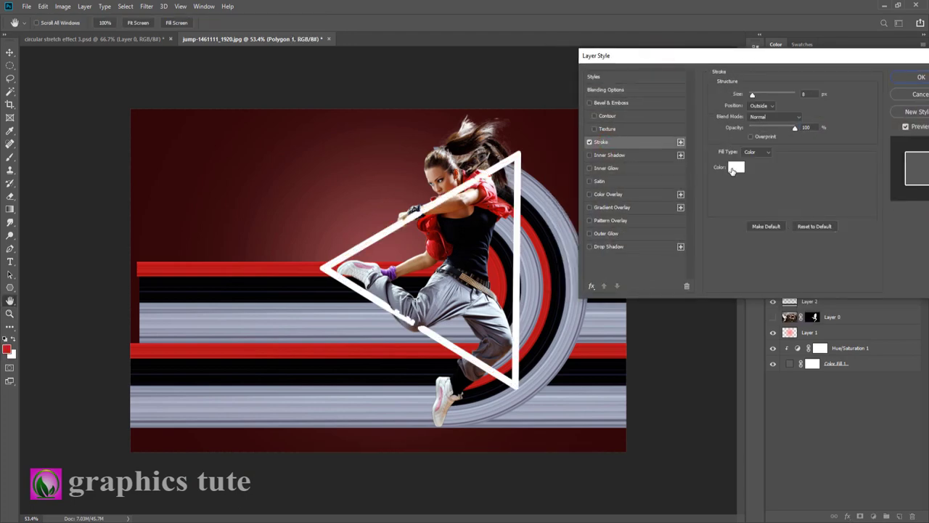
left_click(736, 168)
left_click(609, 200)
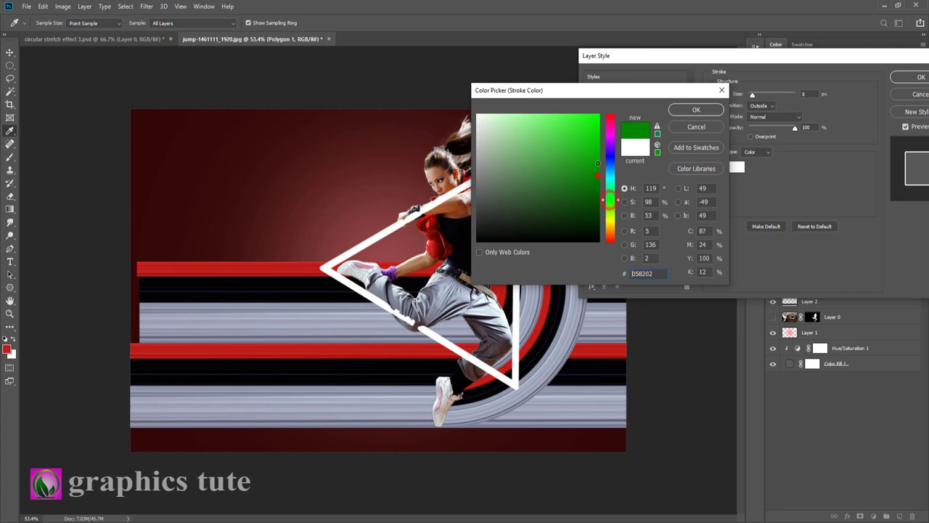
left_click_drag(598, 166, 612, 123)
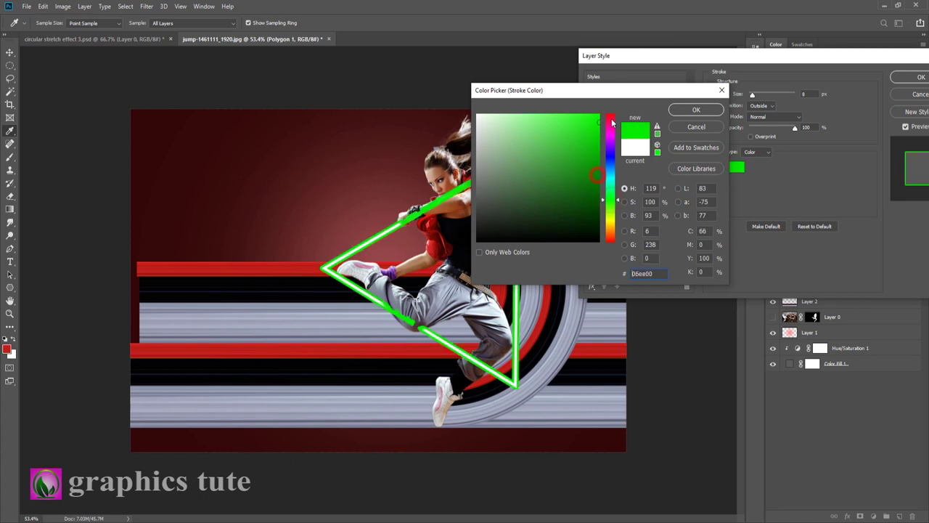
left_click(696, 110)
left_click_drag(753, 95, 748, 96)
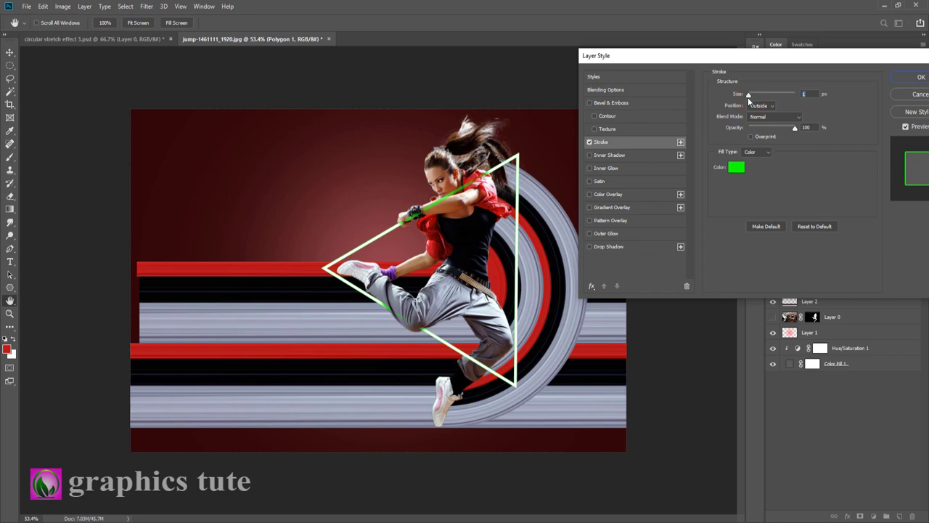
Step: Add a green Outer Glow in Normal mode with 65% opacity and 43 px size
left_click(590, 142)
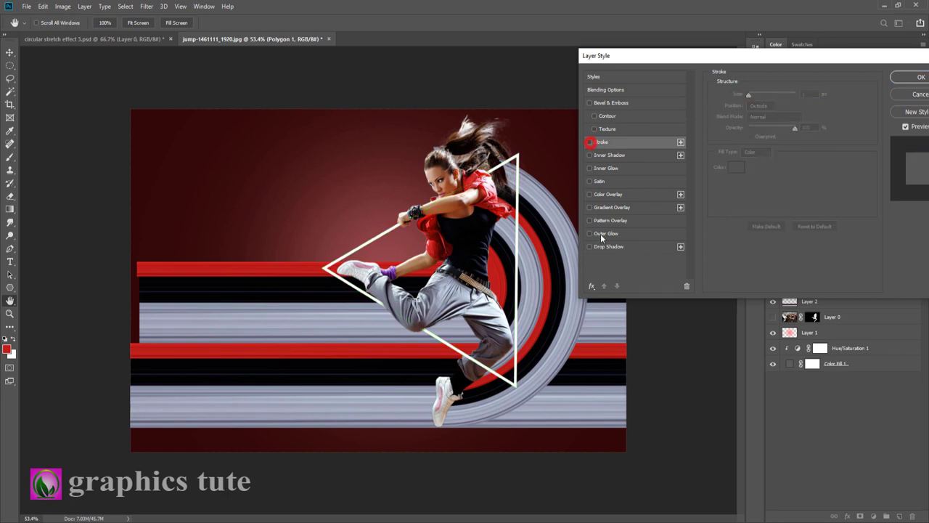
left_click(606, 233)
left_click(737, 130)
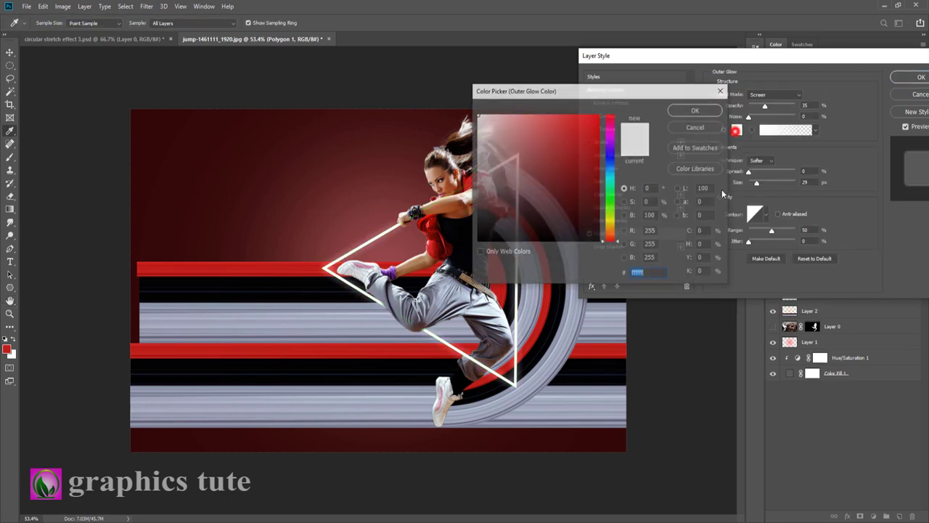
left_click_drag(614, 193, 616, 205)
left_click(592, 170)
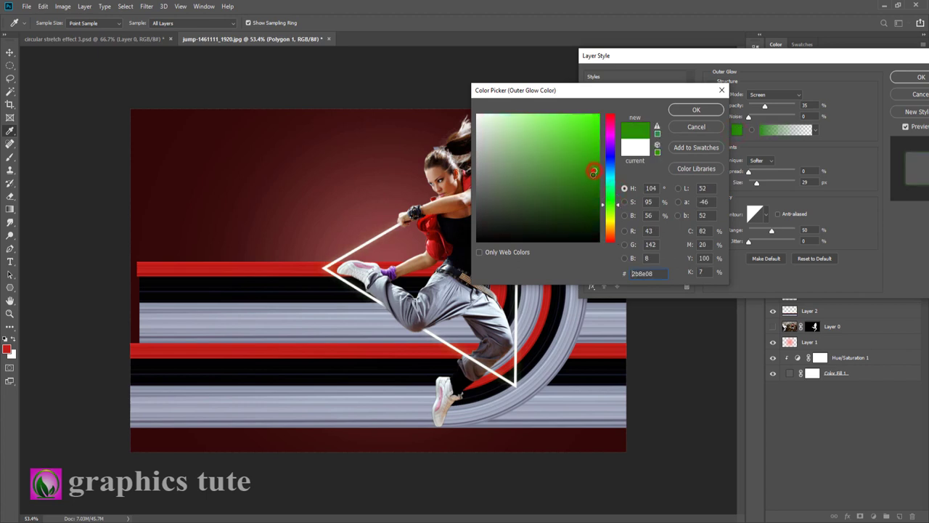
left_click(593, 178)
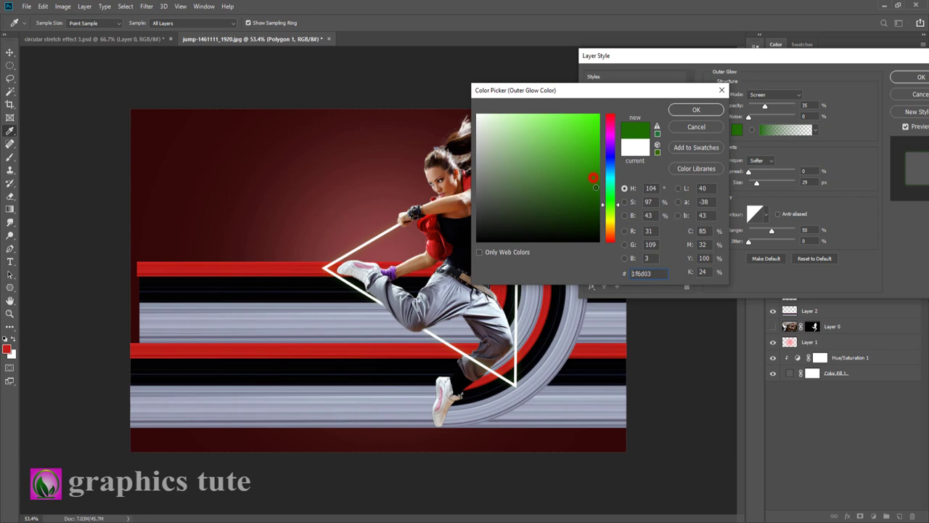
left_click(699, 111)
left_click(774, 94)
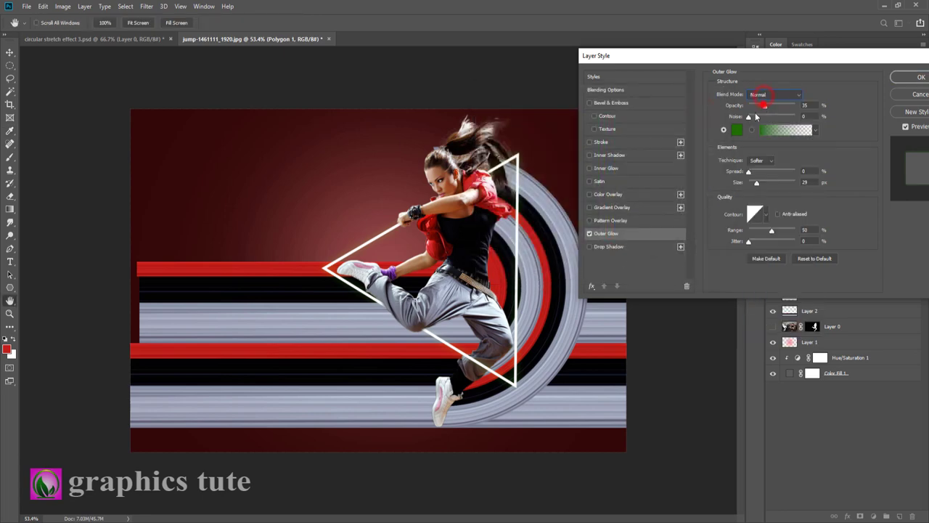
left_click_drag(767, 109, 783, 110)
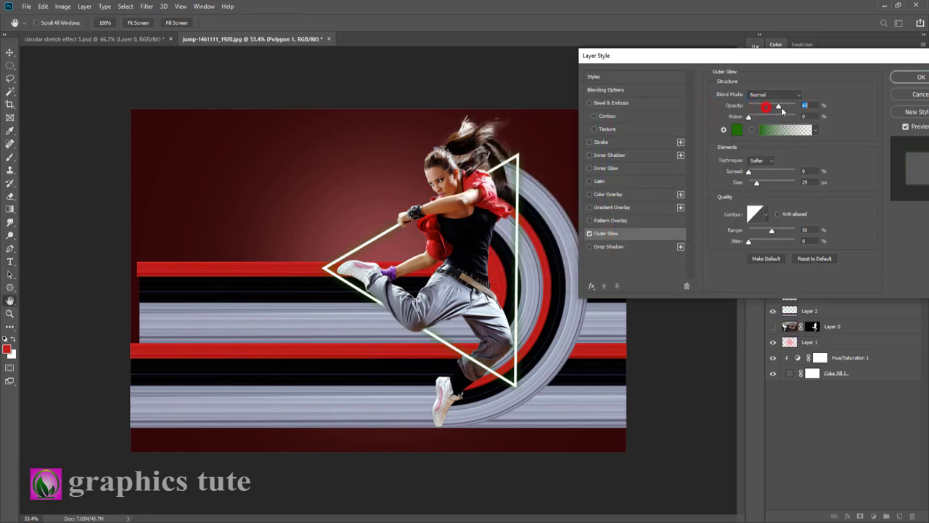
left_click_drag(764, 184, 756, 181)
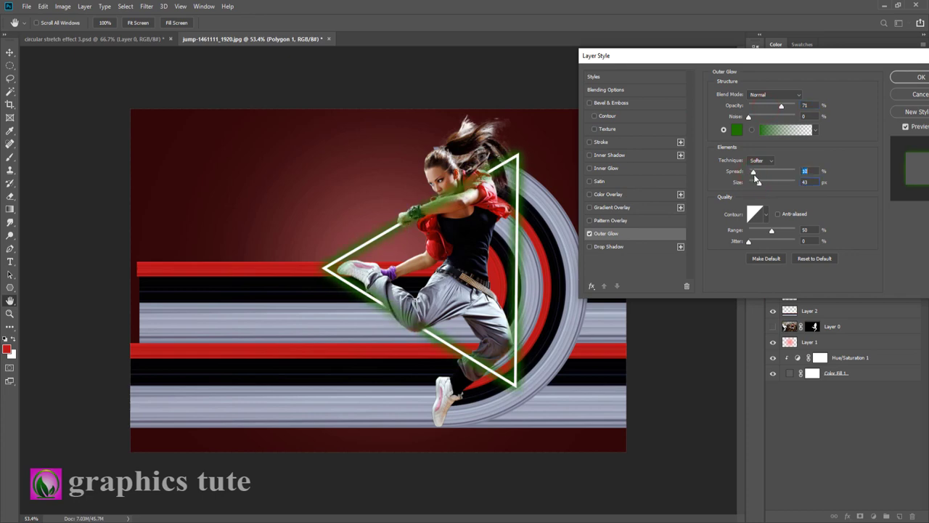
Step: Brighten and tighten the green glow, re-enable the thin green stroke, and apply
left_click(737, 132)
left_click(594, 133)
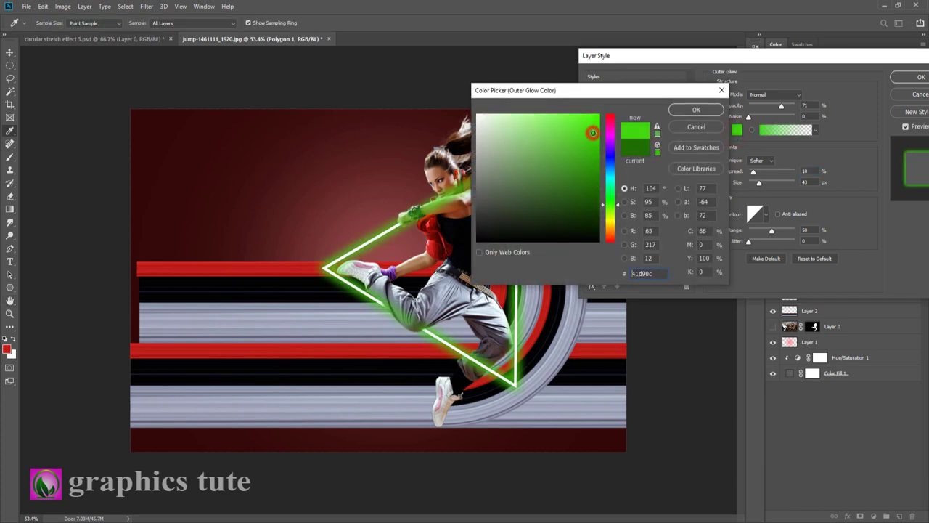
left_click(686, 109)
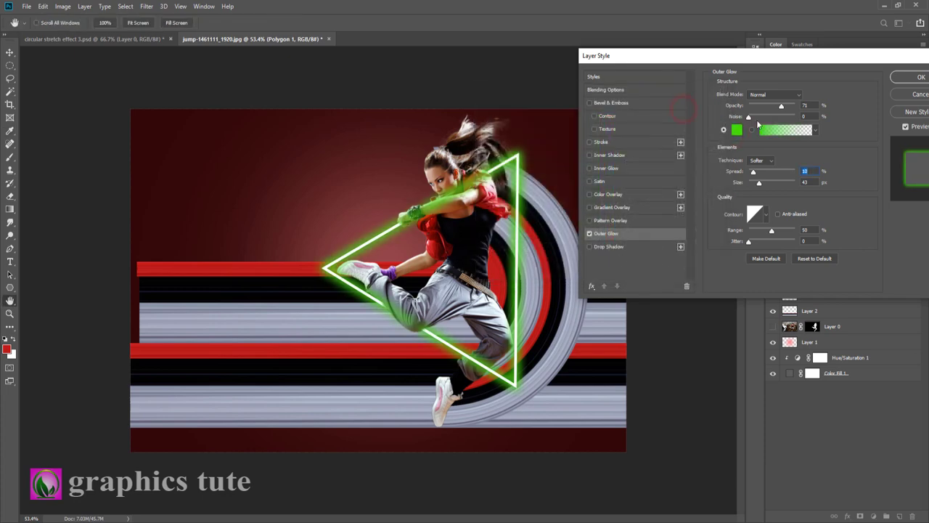
mouse_move(752, 174)
left_mouse_down()
mouse_move(756, 183)
mouse_move(755, 172)
left_mouse_up()
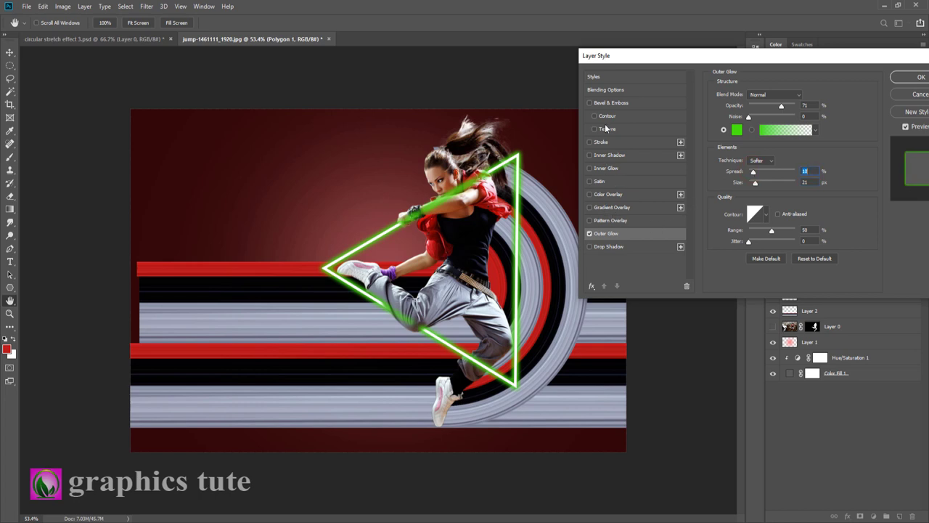
left_click(607, 143)
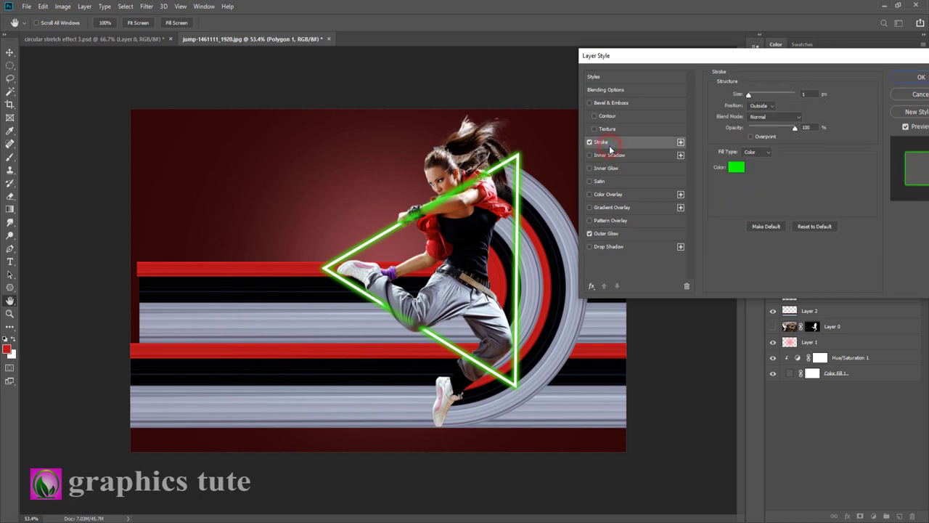
left_click_drag(749, 96, 753, 97)
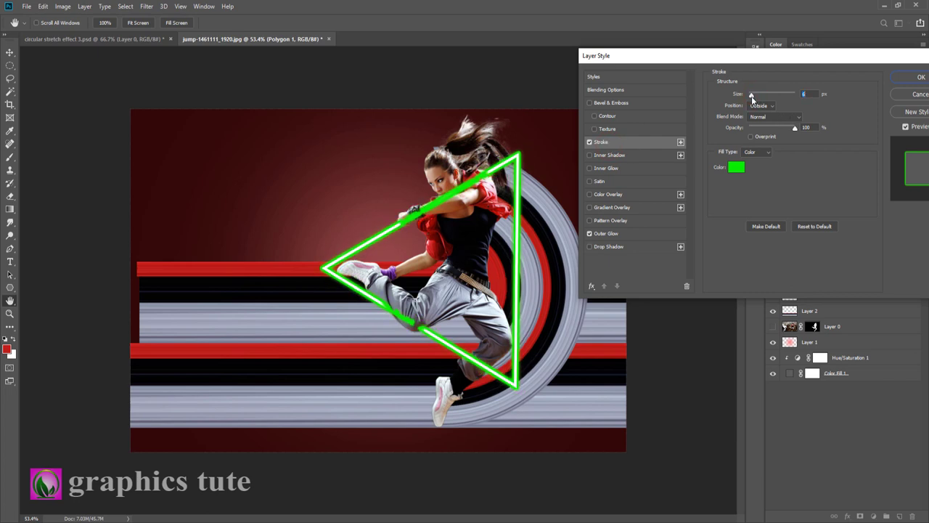
left_click(920, 77)
Step: Split the triangle's stroke and glow into separate Outer Stroke and Outer Glow layers
key("z")
right_click(912, 223)
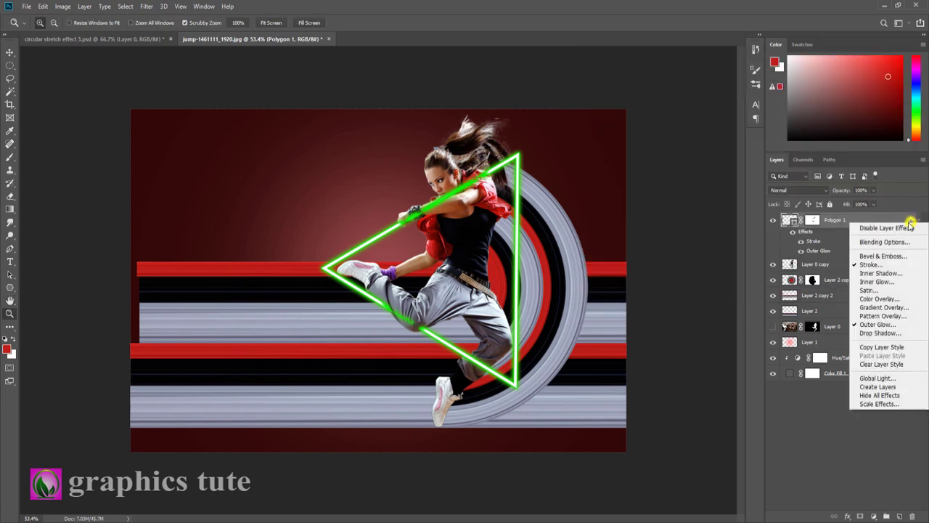
left_click(875, 388)
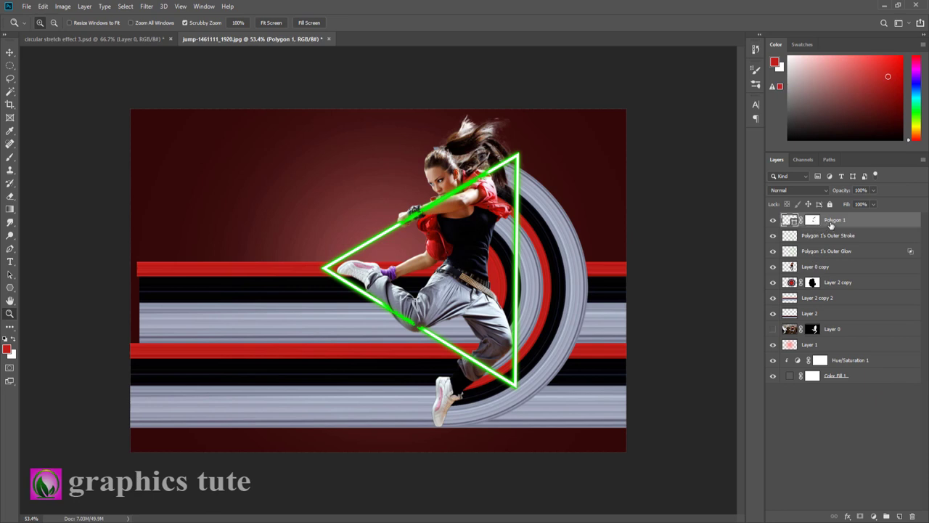
left_click(772, 220)
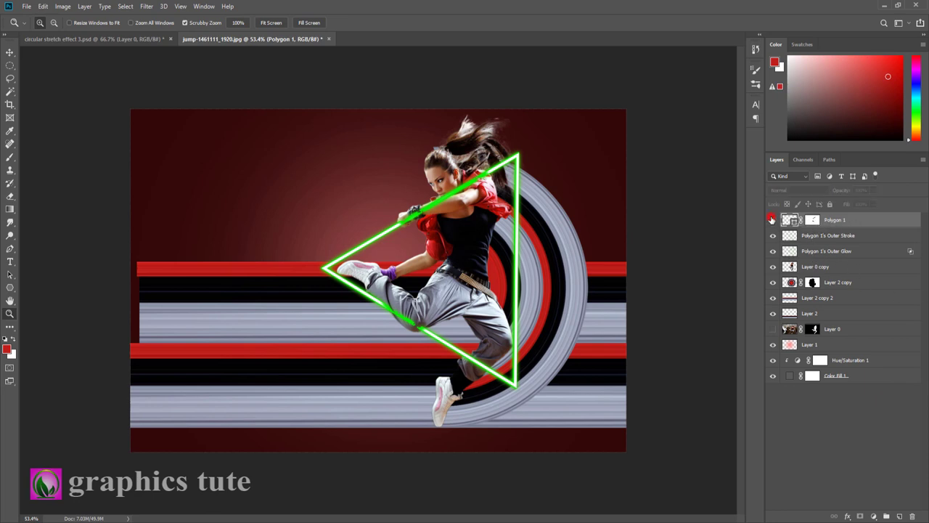
left_click(773, 220)
left_click(773, 220)
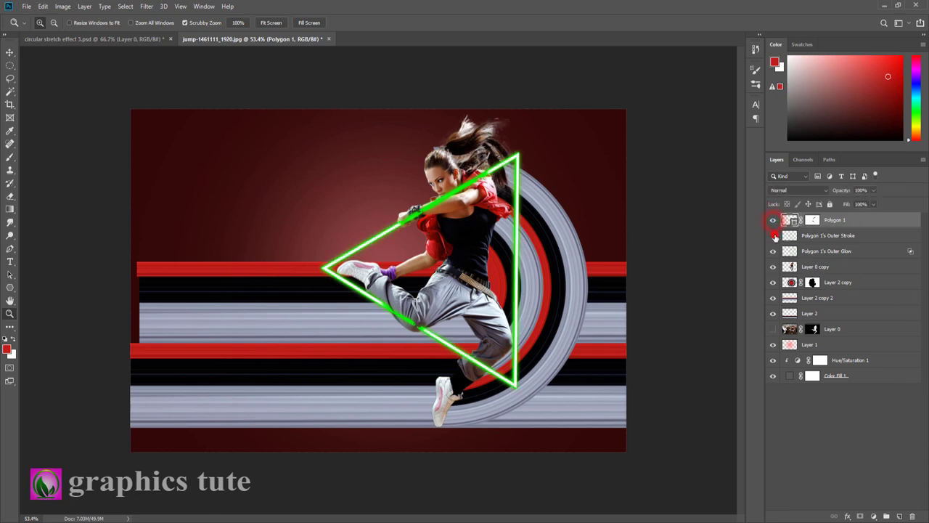
left_click(774, 236)
left_click(774, 236)
left_click(812, 237)
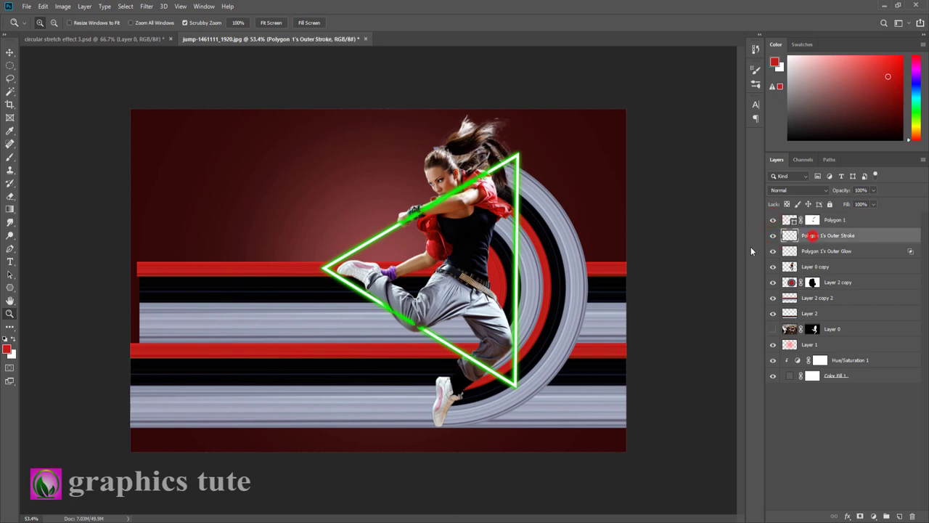
left_click(9, 313)
Step: Erase the triangle's outer stroke where it crosses the dancer's face and arm
left_click_drag(370, 295, 472, 292)
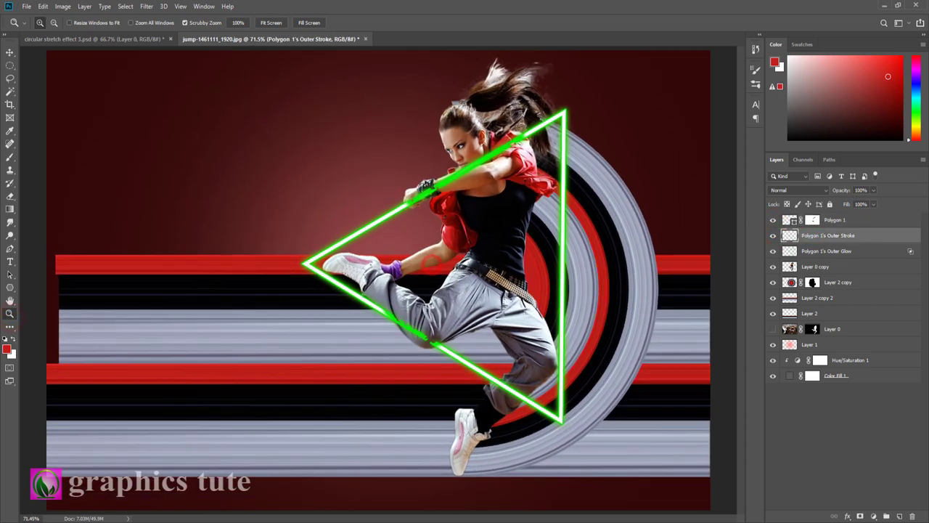
left_click(11, 196)
left_click_drag(465, 163, 520, 149)
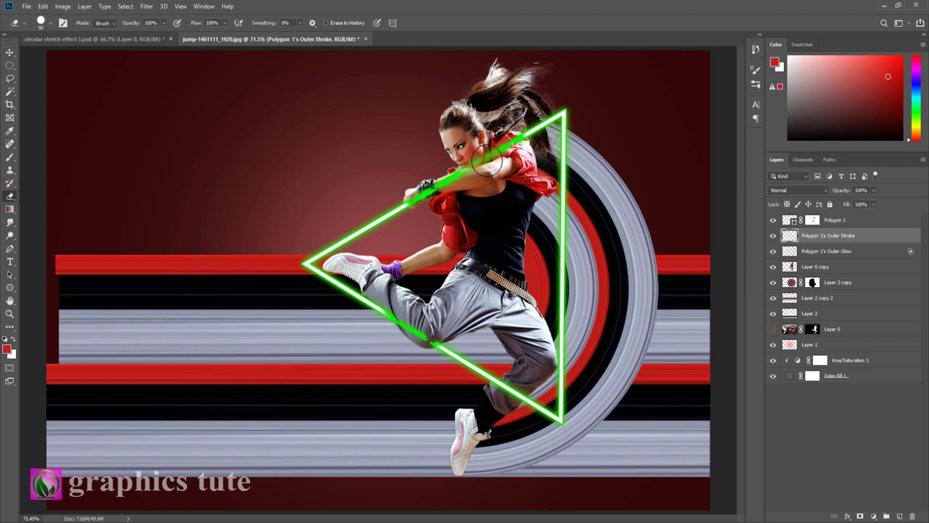
key("[")
key("[")
key("[")
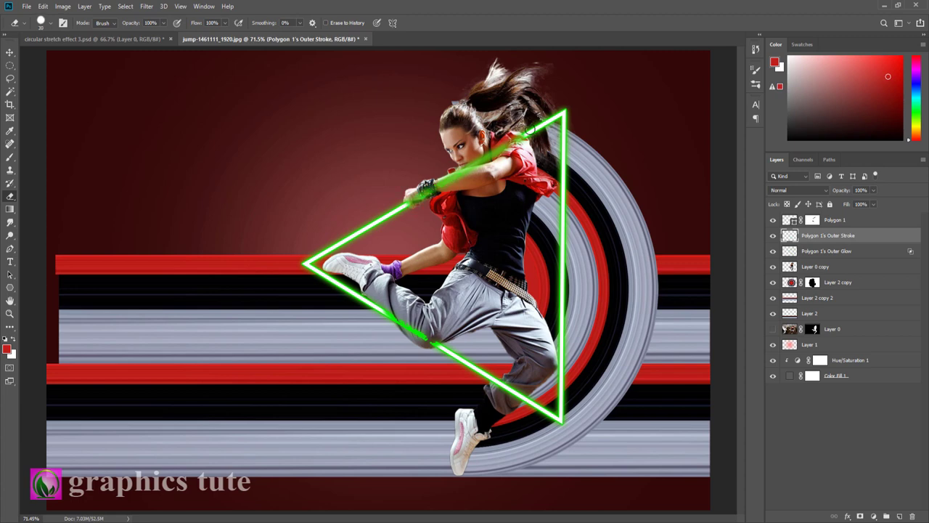
Step: Erase the outer glow over her shoulder, upper arm, wrist and knee
left_click(806, 251)
left_click_drag(496, 154, 521, 146)
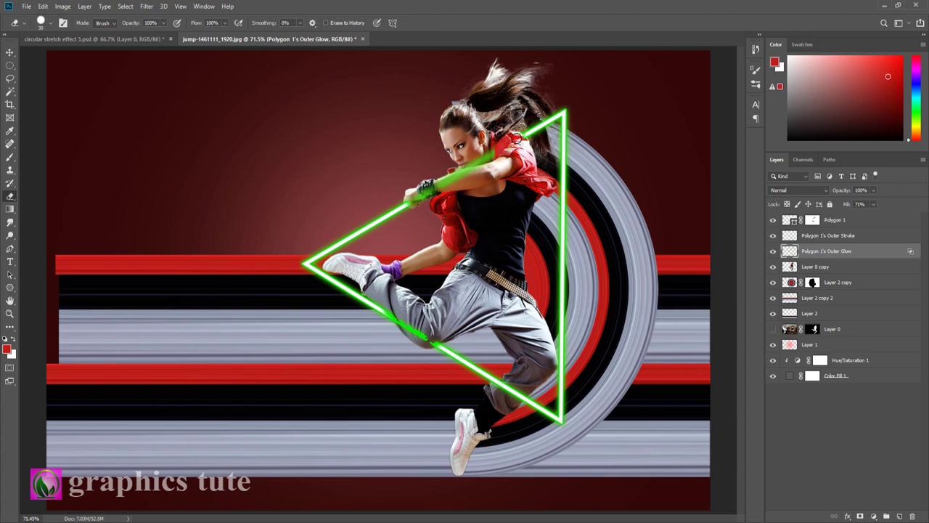
left_click_drag(505, 144, 492, 166)
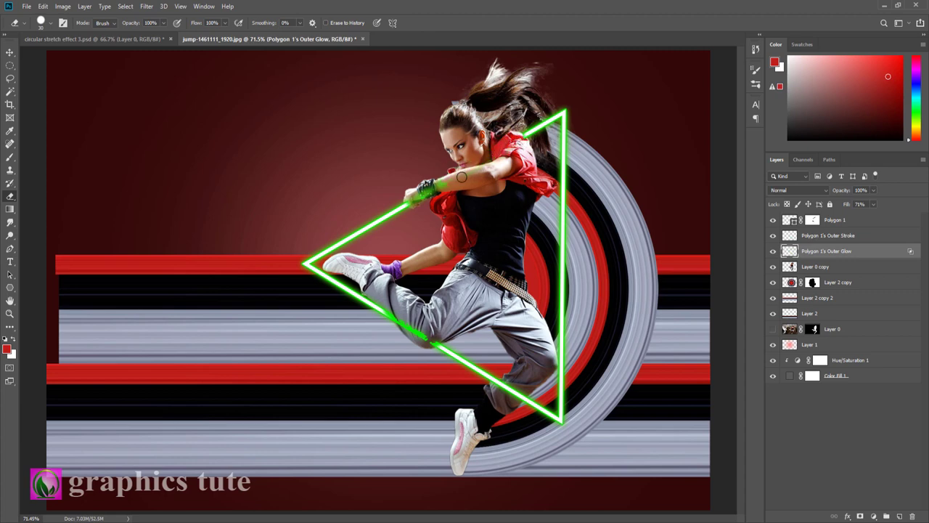
mouse_move(436, 186)
left_mouse_down()
mouse_move(411, 195)
mouse_move(433, 194)
left_mouse_up()
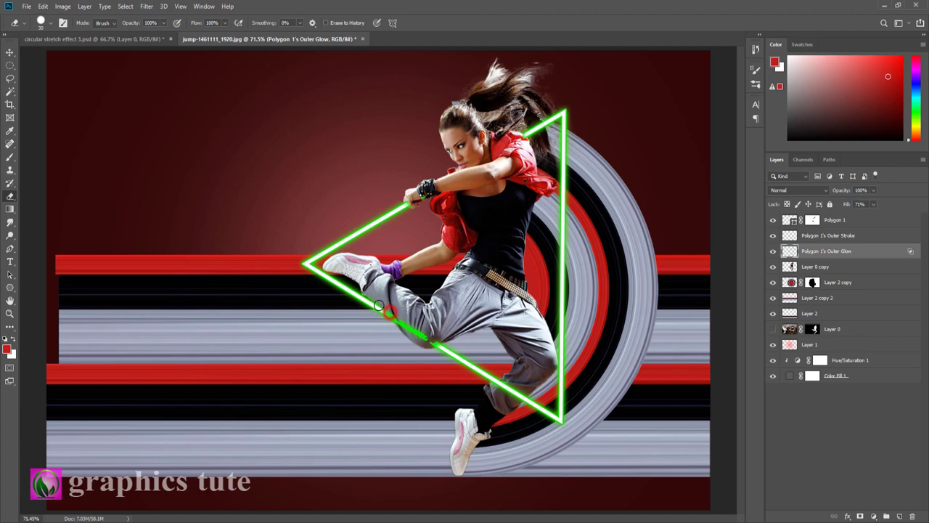
left_click_drag(390, 313, 432, 338)
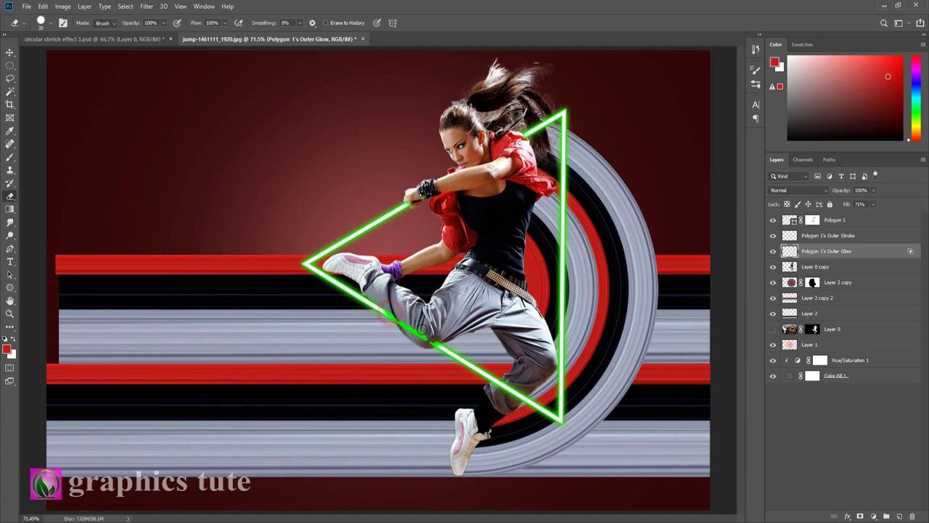
Step: Erase the leftover outer stroke and glow crossing her knee and leg
left_click(824, 235)
left_click_drag(430, 339, 374, 295)
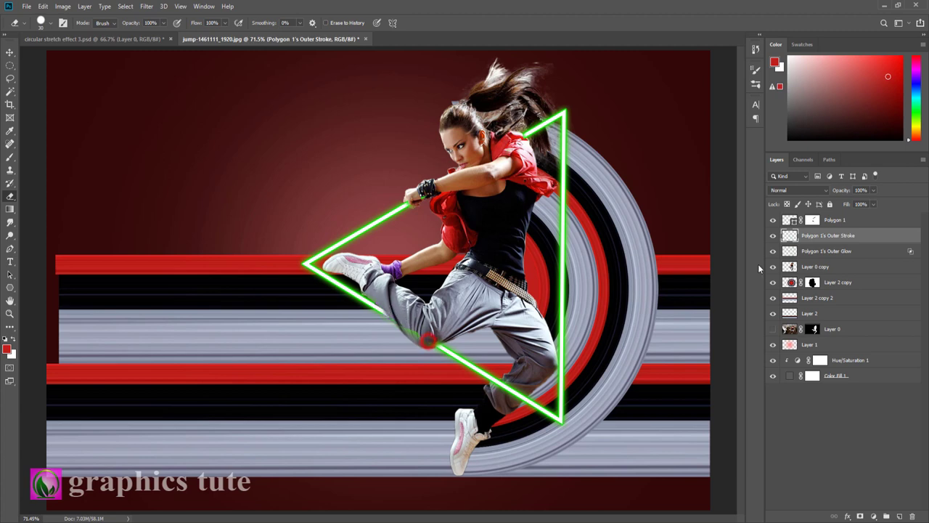
left_click(788, 251)
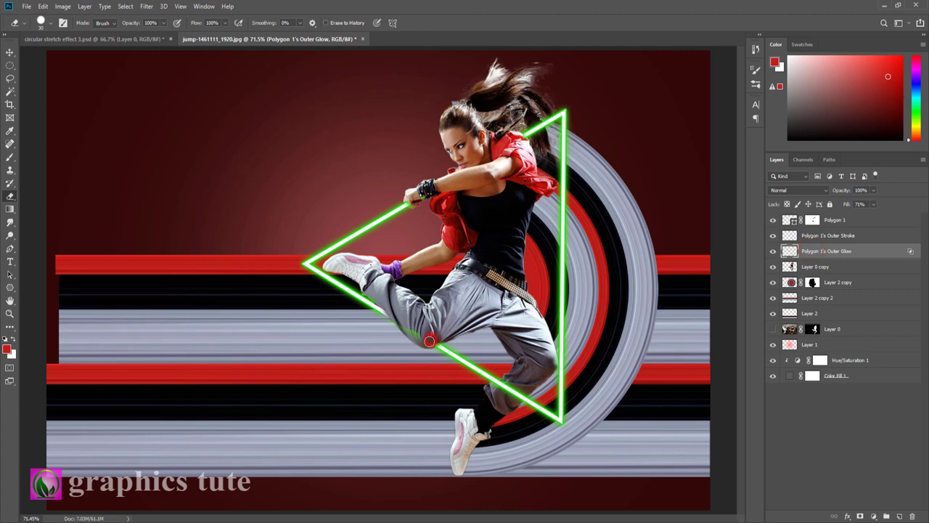
left_click_drag(429, 340, 395, 312)
left_click(9, 314)
left_click_drag(375, 338, 420, 355)
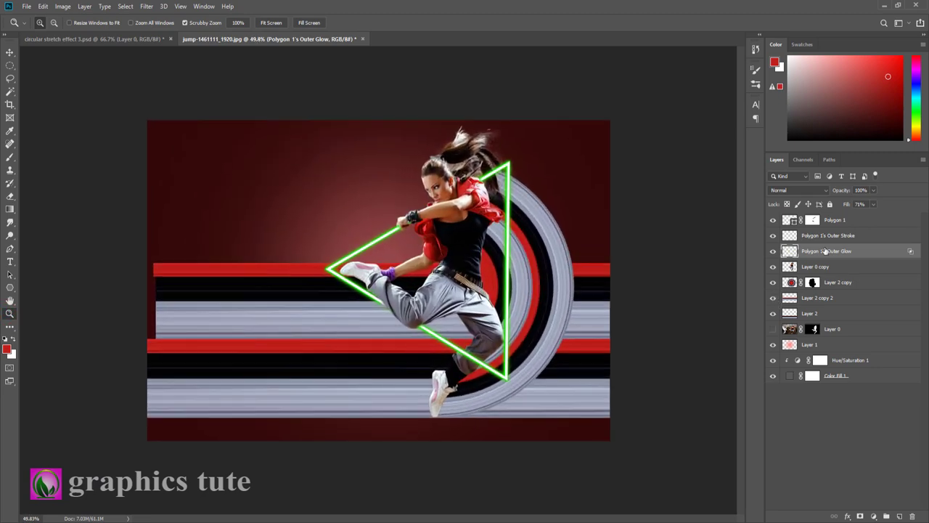
Step: Stretch the Layer 2 copy 2 stripe band left to the image edge
left_click(817, 286)
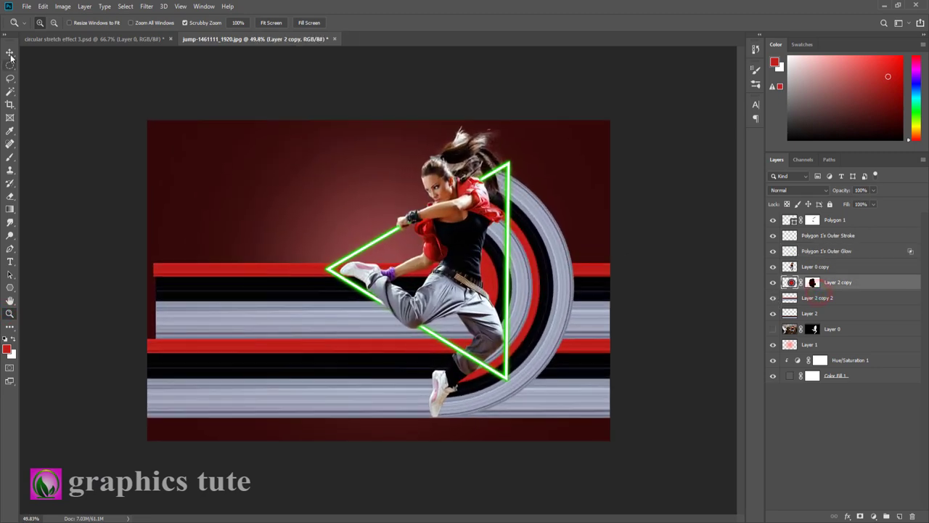
key("v")
left_click(806, 298)
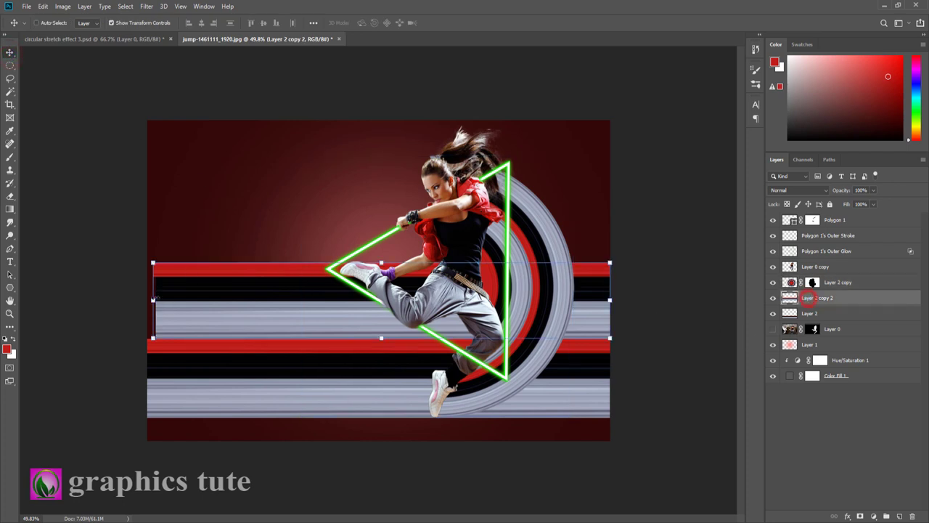
left_click_drag(152, 299, 142, 300)
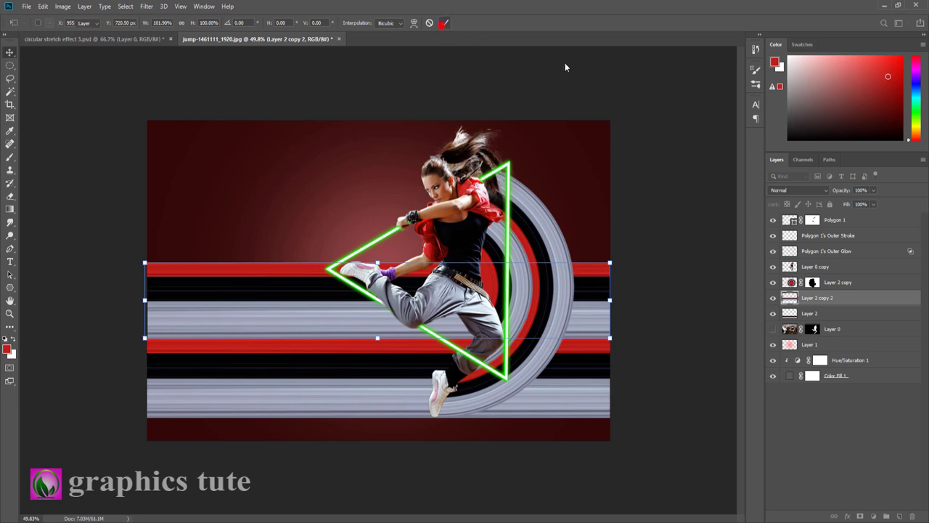
left_click(445, 23)
key("z")
mouse_move(374, 361)
left_mouse_down()
mouse_move(397, 336)
mouse_move(425, 334)
left_mouse_up()
Step: Give the Layer 0 copy dancer a Drop Shadow at about 9% opacity
left_click(872, 250)
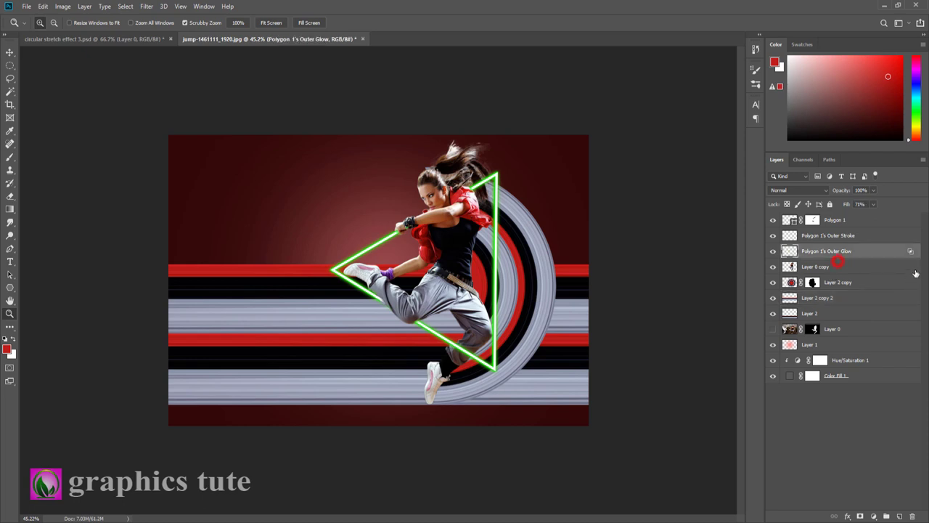
left_click(892, 266)
double_click(904, 274)
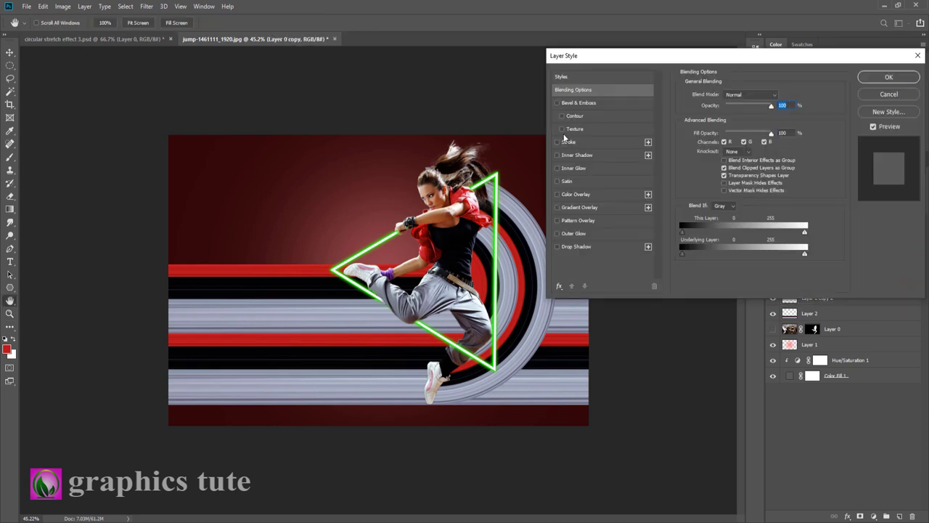
left_click(581, 247)
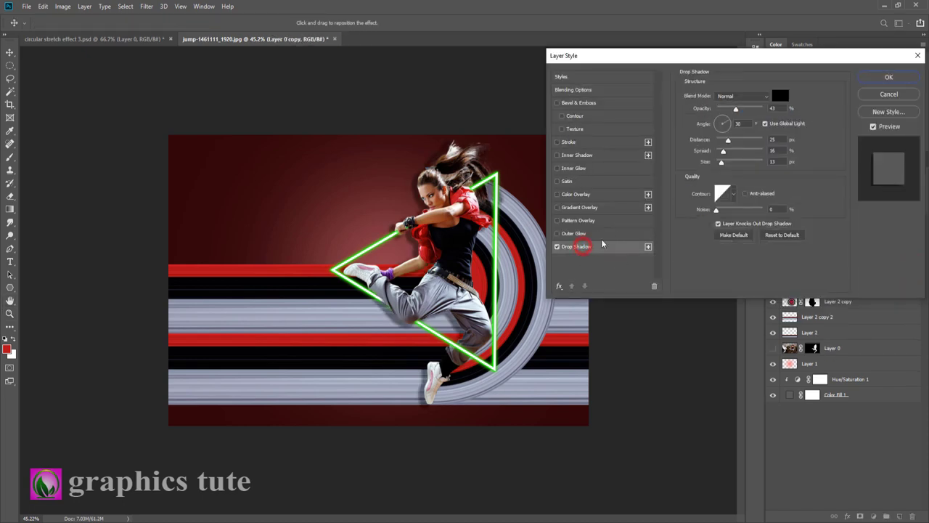
left_click_drag(736, 109, 720, 114)
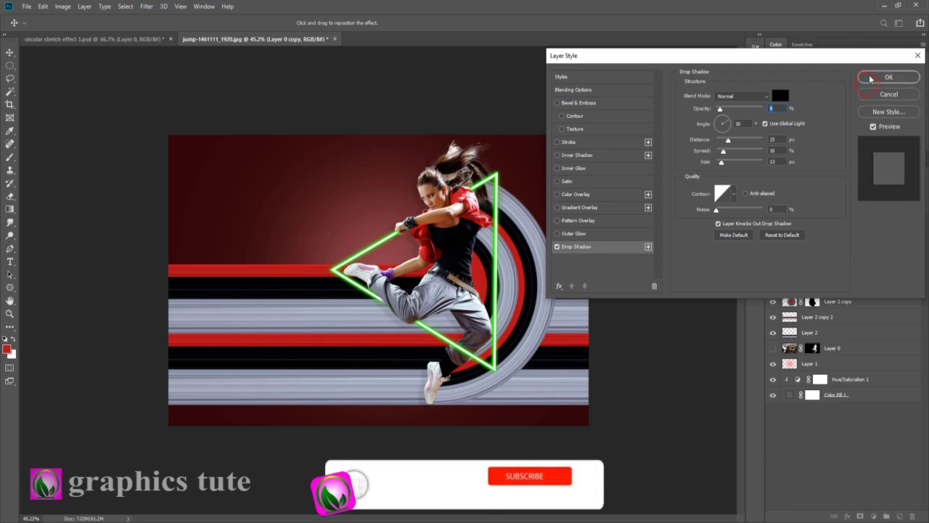
left_click(887, 77)
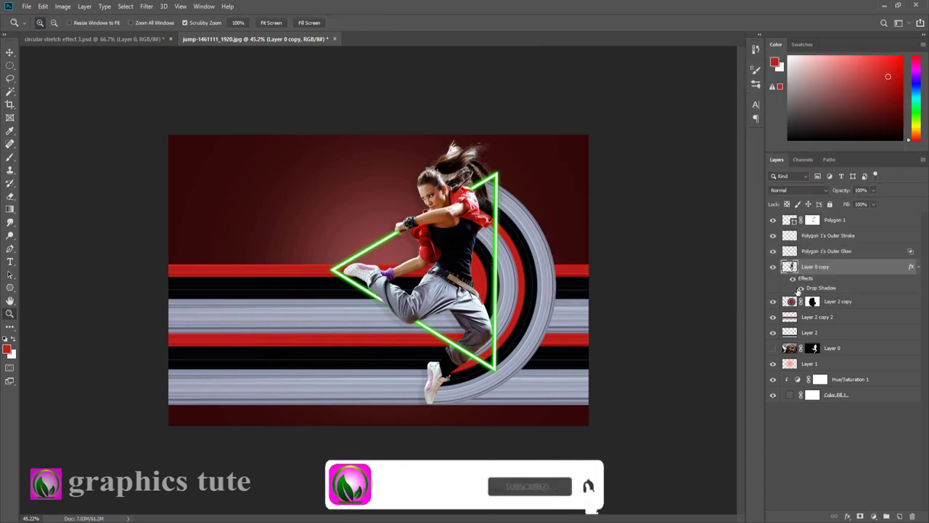
left_click(793, 282)
Step: Lower Layer 1's opacity from 49% to 43% to soften the pink backdrop glow
left_click(793, 280)
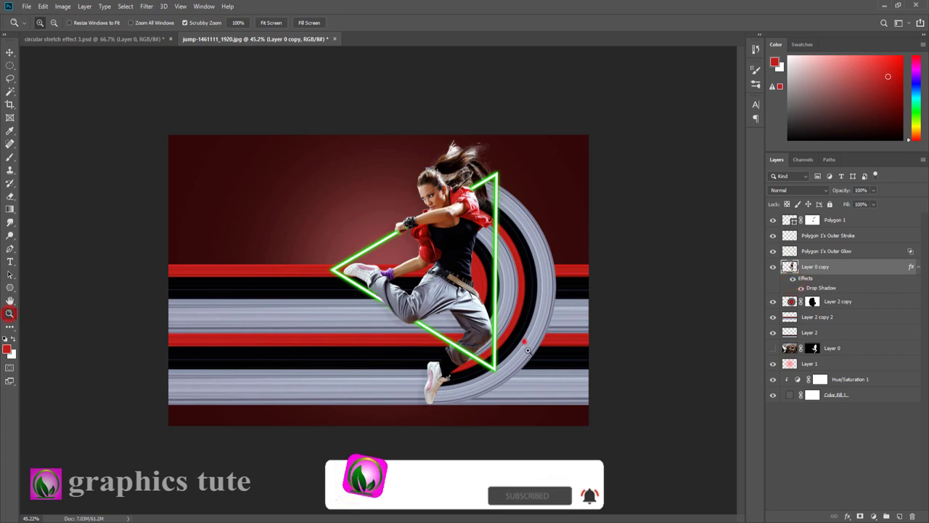
left_click_drag(378, 349, 407, 349)
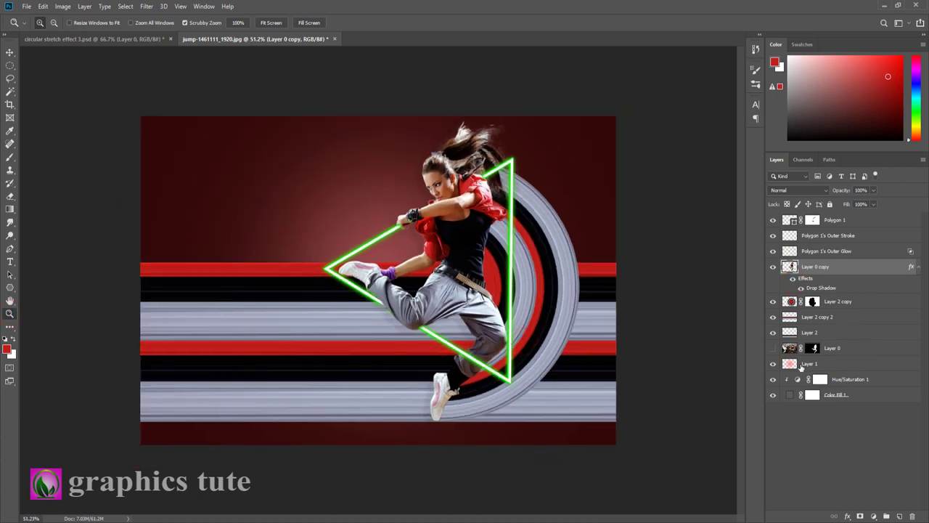
left_click(806, 364)
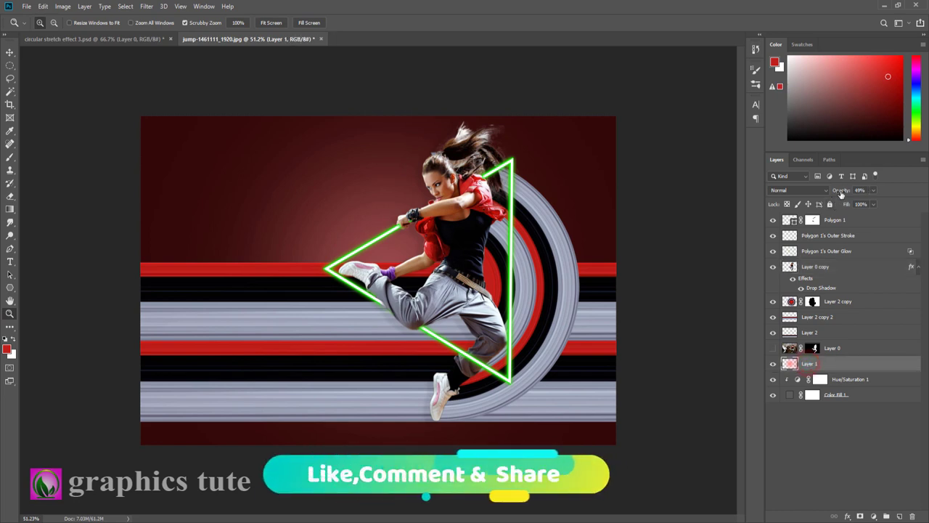
left_click_drag(840, 192, 842, 192)
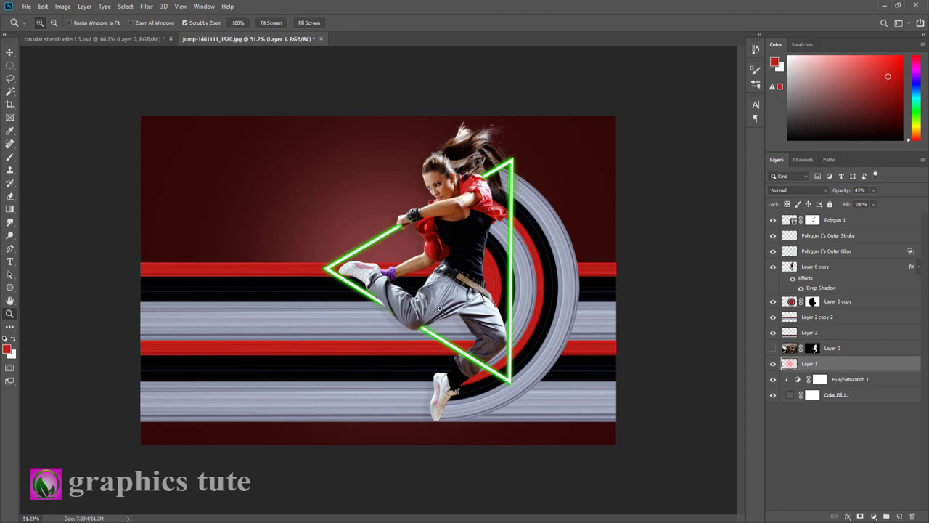
left_click_drag(439, 309, 459, 311)
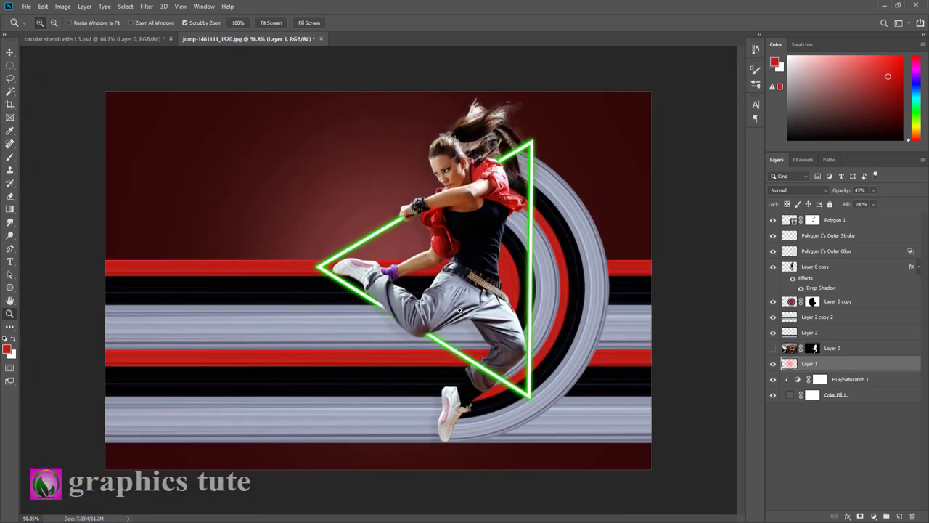